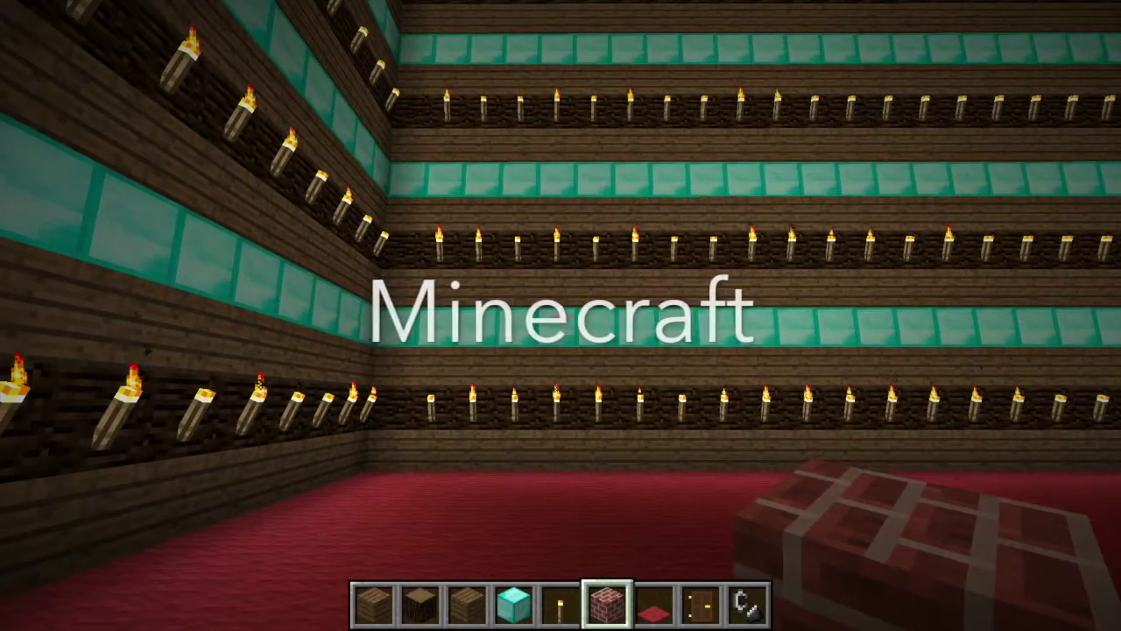
{"action": "key", "text": "e"}
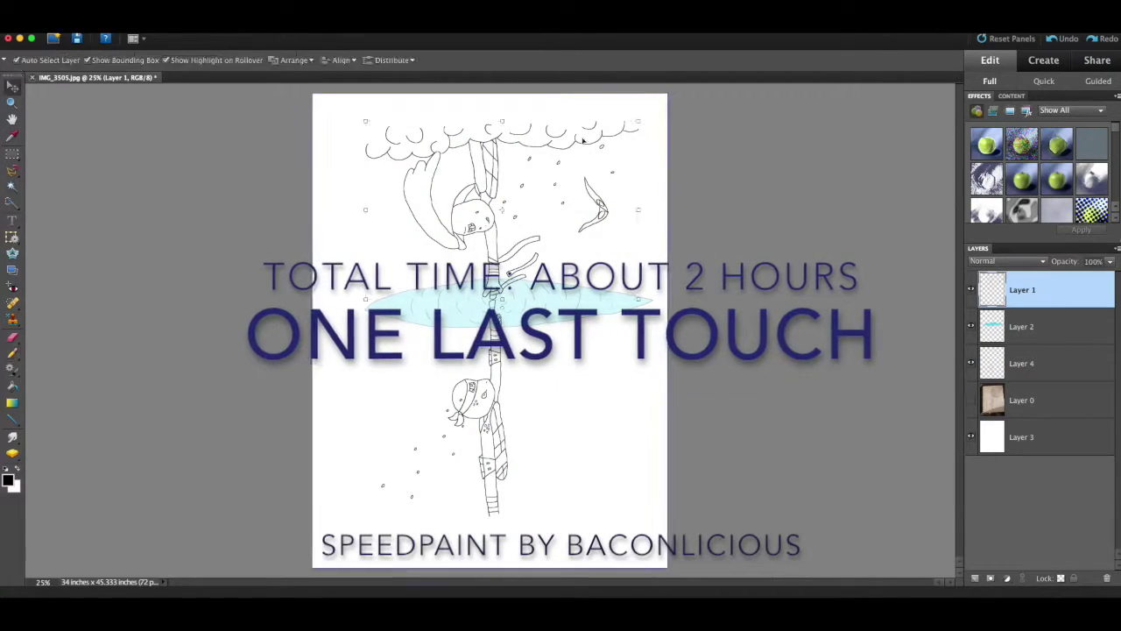
Scale the upper figure drawing on Layer 1 to 130.9% width and 132.3% height, spanning the canvas's full width
{"action": "left_click_drag", "start_coordinate": [366, 121], "coordinate": [315, 90]}
{"action": "left_click_drag", "start_coordinate": [491, 188], "coordinate": [504, 197]}
{"action": "left_click_drag", "start_coordinate": [653, 202], "coordinate": [667, 204]}
{"action": "left_click_drag", "start_coordinate": [500, 97], "coordinate": [500, 92]}
{"action": "left_click_drag", "start_coordinate": [330, 201], "coordinate": [311, 201]}
{"action": "left_click_drag", "start_coordinate": [490, 307], "coordinate": [489, 328]}
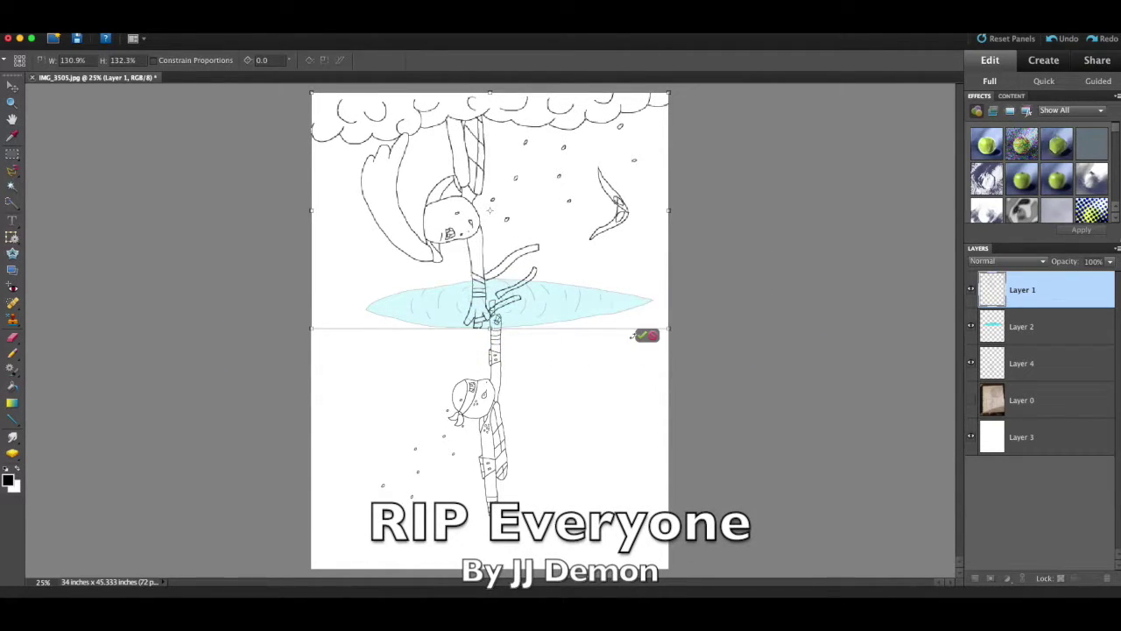
{"action": "left_click", "coordinate": [642, 335]}
Move the light blue water ellipse on Layer 2 down and scale it to 123.3%, spanning the canvas
{"action": "left_click_drag", "start_coordinate": [550, 310], "coordinate": [495, 332]}
{"action": "left_click_drag", "start_coordinate": [600, 299], "coordinate": [667, 287]}
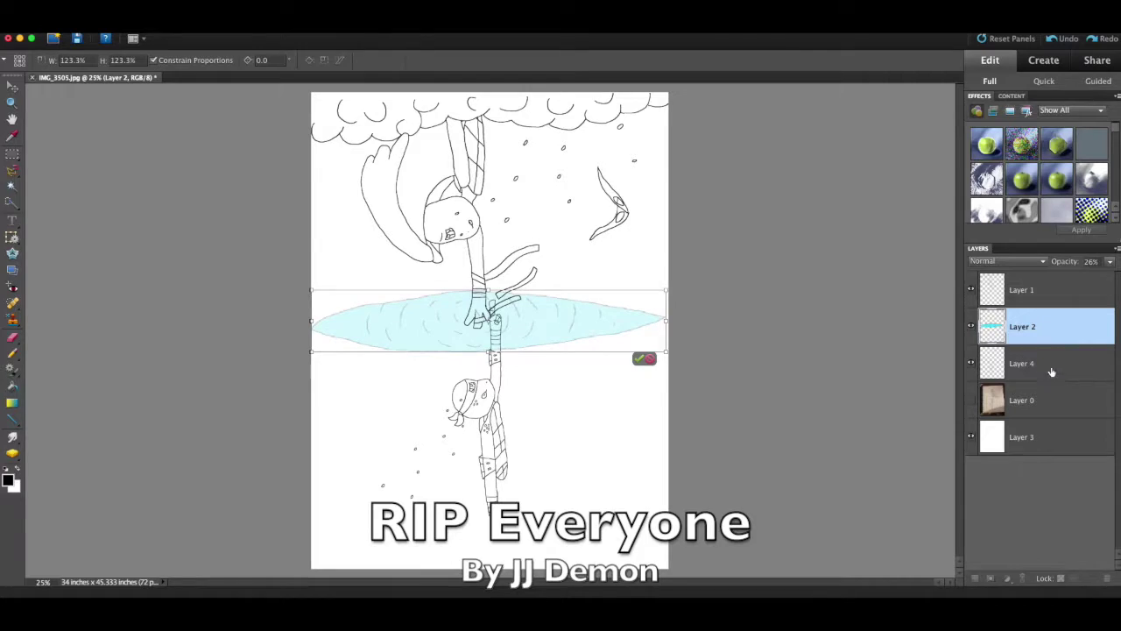
Enlarge and reposition the lower figure on Layer 4 so its raised hand meets the upper figure's hand
{"action": "left_click", "coordinate": [1052, 372]}
{"action": "left_click_drag", "start_coordinate": [474, 285], "coordinate": [458, 239]}
{"action": "left_click_drag", "start_coordinate": [480, 336], "coordinate": [501, 374]}
{"action": "left_click_drag", "start_coordinate": [481, 251], "coordinate": [476, 453]}
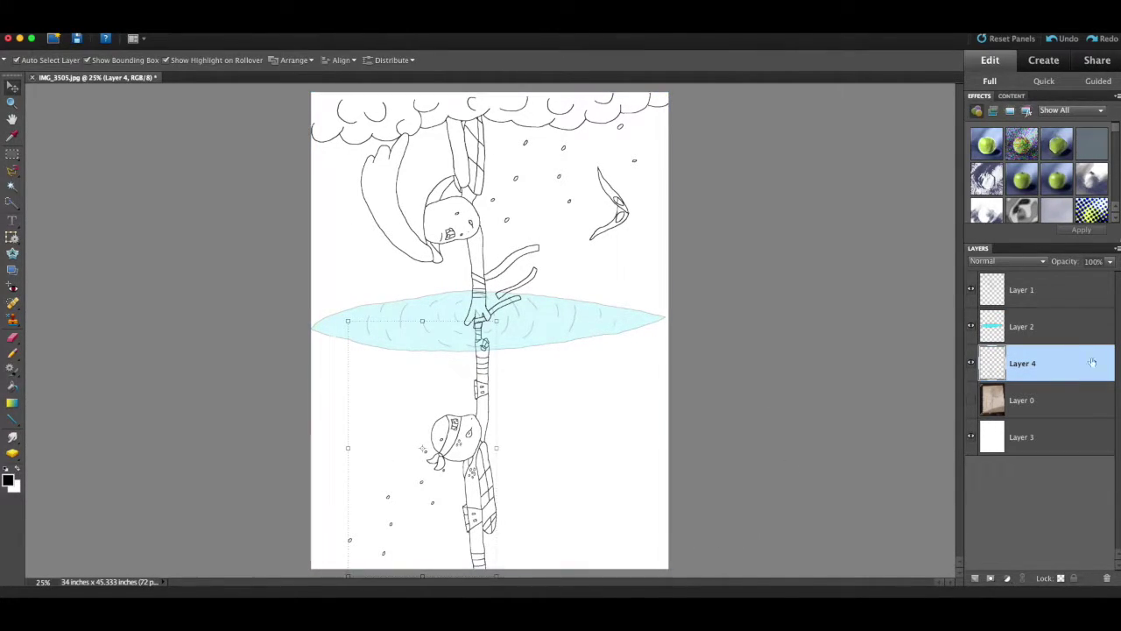
Adjust the opacity of the water on Layer 2 and hide the sketch photo on Layer 0
{"action": "left_click", "coordinate": [1048, 326]}
{"action": "left_click", "coordinate": [1110, 261]}
{"action": "left_click_drag", "start_coordinate": [1066, 278], "coordinate": [1070, 279]}
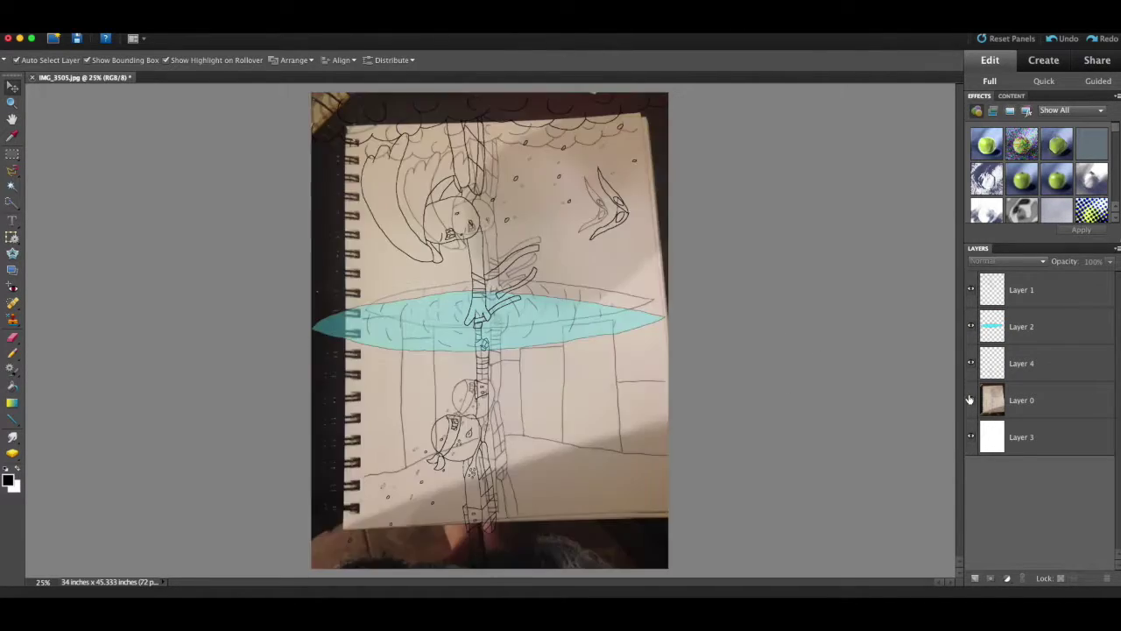
{"action": "left_click", "coordinate": [971, 399]}
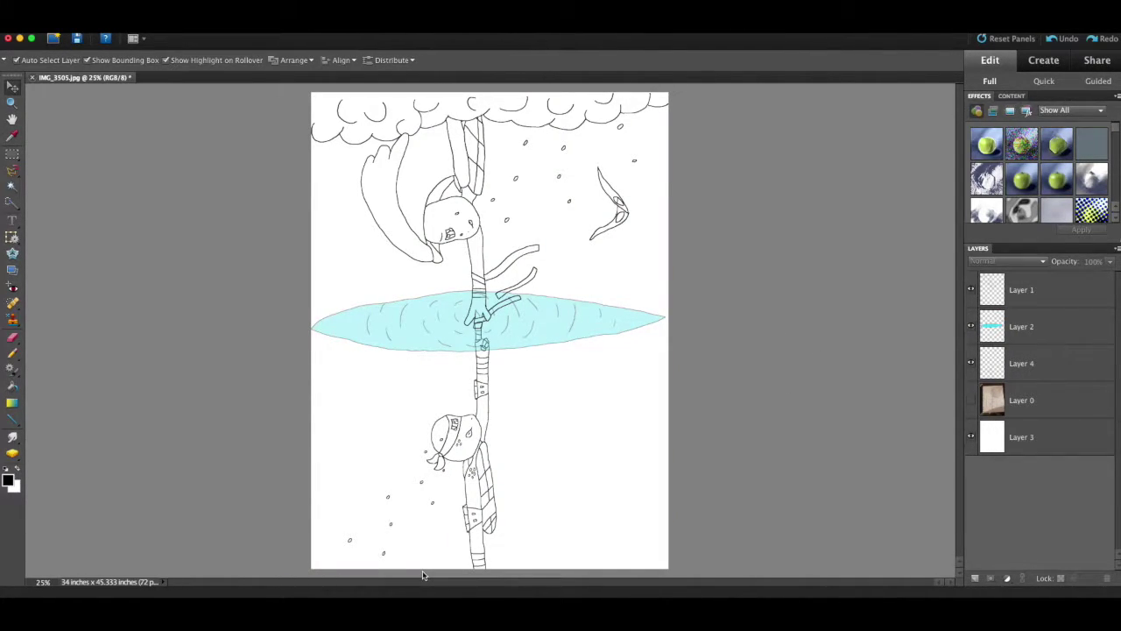
Draw the outer line of the lower figure's second leg on Layer 4 with a 3 px pencil, below the shell
{"action": "key", "text": "super+equal"}
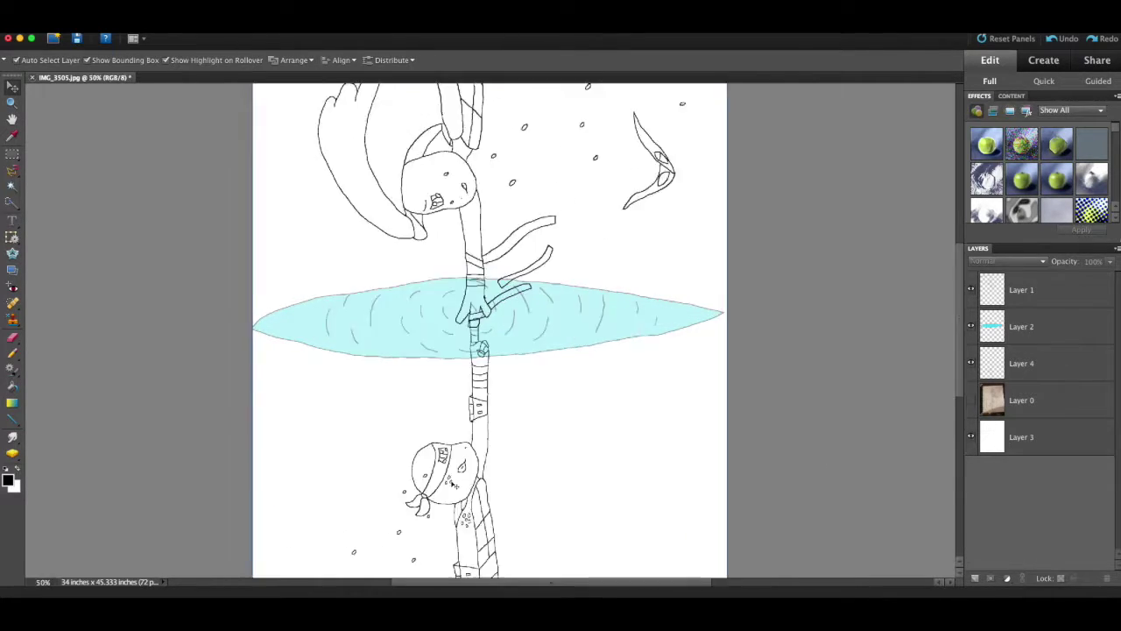
{"action": "key", "text": "super+equal"}
{"action": "key", "text": "super+equal"}
{"action": "scroll", "coordinate": [536, 281], "scroll_direction": "down", "scroll_amount": 6}
{"action": "key", "text": "super+equal"}
{"action": "key", "text": "super+equal"}
{"action": "key", "text": "super+equal"}
{"action": "scroll", "coordinate": [449, 163], "scroll_direction": "down", "scroll_amount": 2}
{"action": "scroll", "coordinate": [448, 163], "scroll_direction": "down", "scroll_amount": 5}
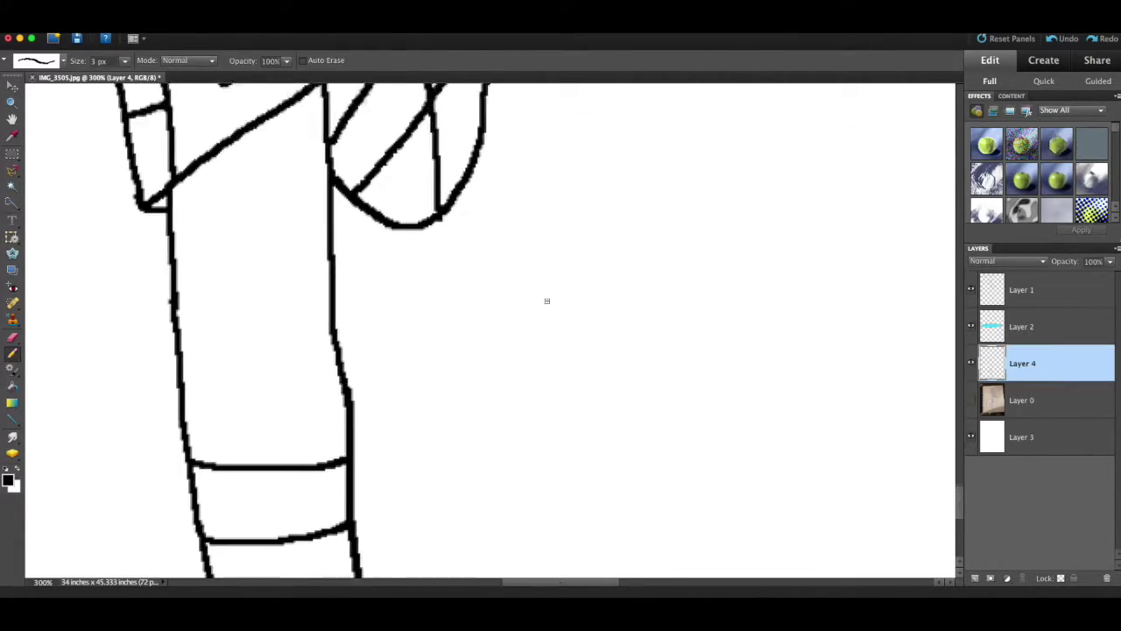
{"action": "left_click_drag", "start_coordinate": [442, 84], "coordinate": [451, 295]}
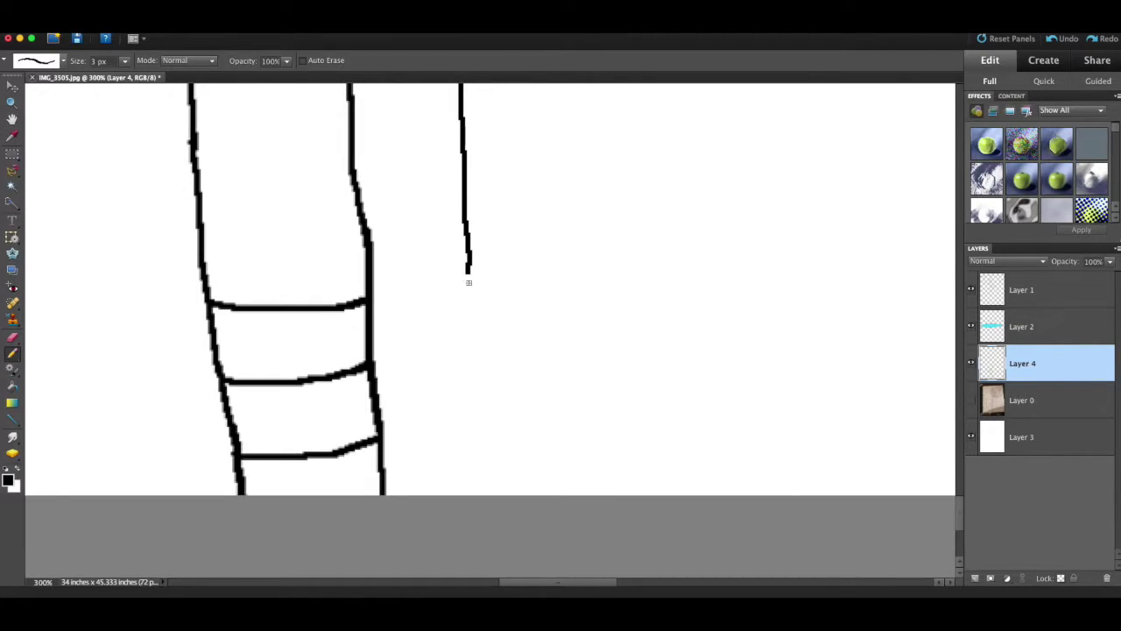
{"action": "left_click_drag", "start_coordinate": [492, 491], "coordinate": [489, 496]}
Draw the slanted wrap bands across the lower end of the second leg
{"action": "scroll", "coordinate": [455, 345], "scroll_direction": "up", "scroll_amount": 4}
{"action": "scroll", "coordinate": [456, 345], "scroll_direction": "down", "scroll_amount": 4}
{"action": "left_click_drag", "start_coordinate": [377, 445], "coordinate": [493, 388]}
{"action": "left_click_drag", "start_coordinate": [377, 495], "coordinate": [492, 445]}
Draw the leg line farther out and its wrapped ankle bands beside the second leg
{"action": "scroll", "coordinate": [492, 445], "scroll_direction": "up", "scroll_amount": 6}
{"action": "left_click_drag", "start_coordinate": [494, 191], "coordinate": [506, 429]}
{"action": "scroll", "coordinate": [454, 329], "scroll_direction": "down", "scroll_amount": 6}
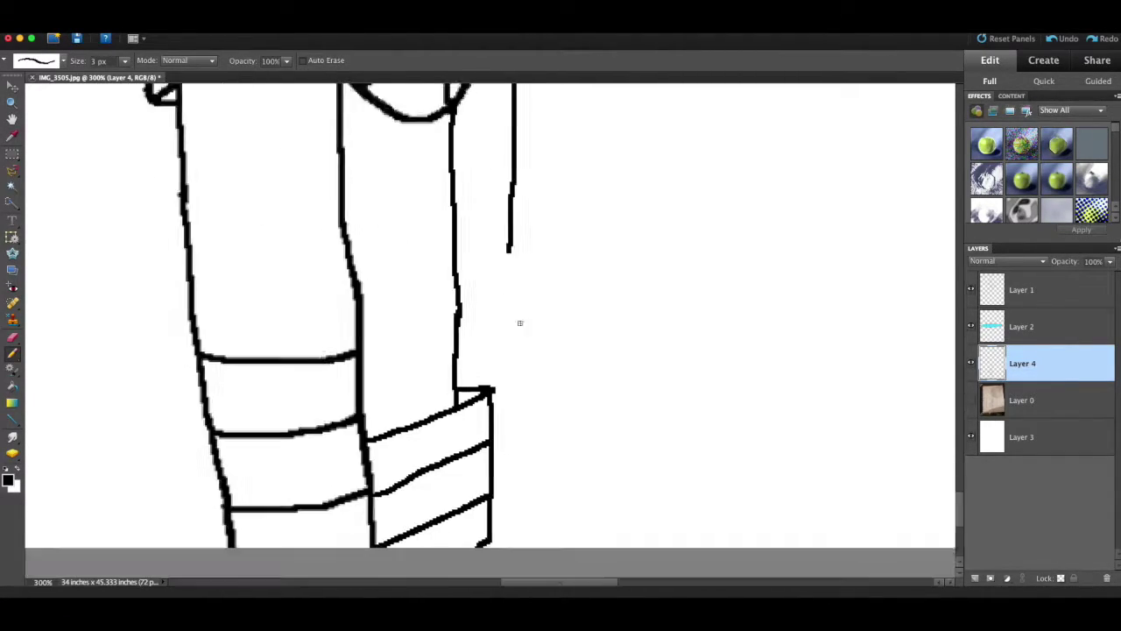
{"action": "scroll", "coordinate": [481, 149], "scroll_direction": "down", "scroll_amount": 3}
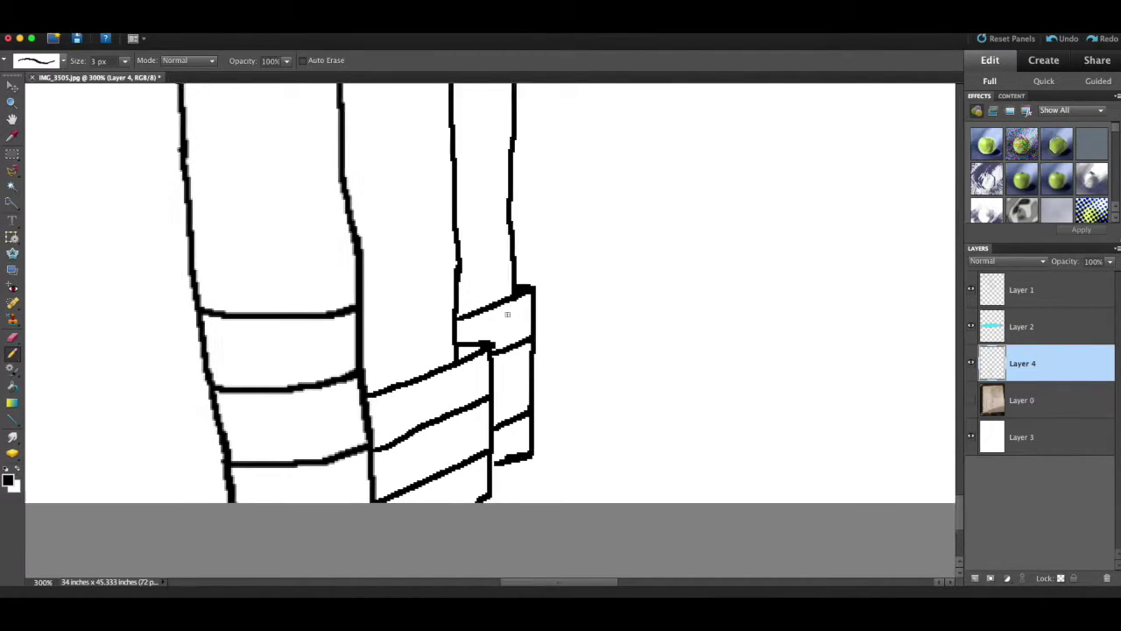
Delete the sketch photo layer, Layer 0
{"action": "key", "text": "ctrl+0"}
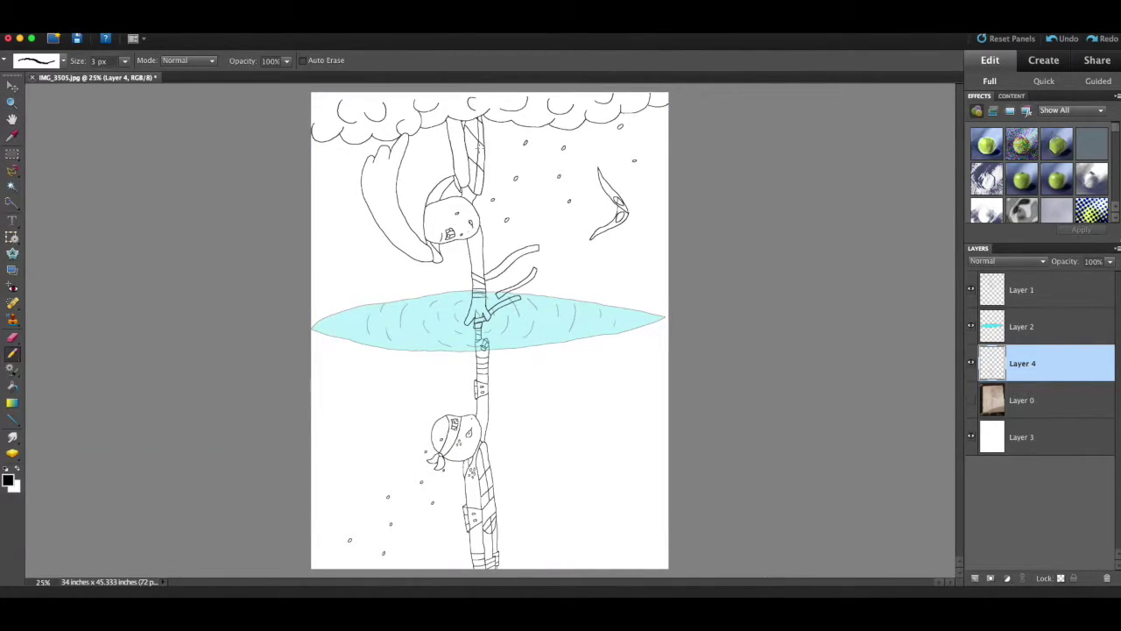
{"action": "right_click", "coordinate": [1021, 400]}
{"action": "left_click", "coordinate": [1026, 434]}
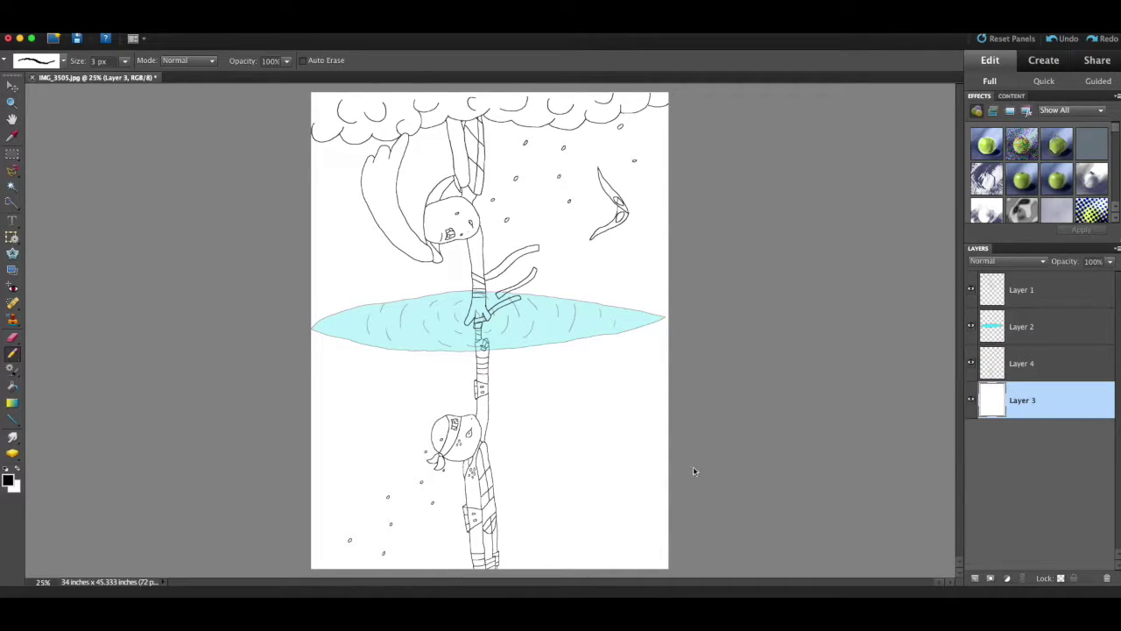
Add a new layer above Layer 3 and draw a curved hill outline across the canvas behind the lower figure
{"action": "key", "text": "super+equal"}
{"action": "scroll", "coordinate": [537, 377], "scroll_direction": "down", "scroll_amount": 4}
{"action": "left_click", "coordinate": [312, 26]}
{"action": "left_click", "coordinate": [473, 38]}
{"action": "key", "text": "Return"}
{"action": "scroll", "coordinate": [538, 350], "scroll_direction": "up", "scroll_amount": 1}
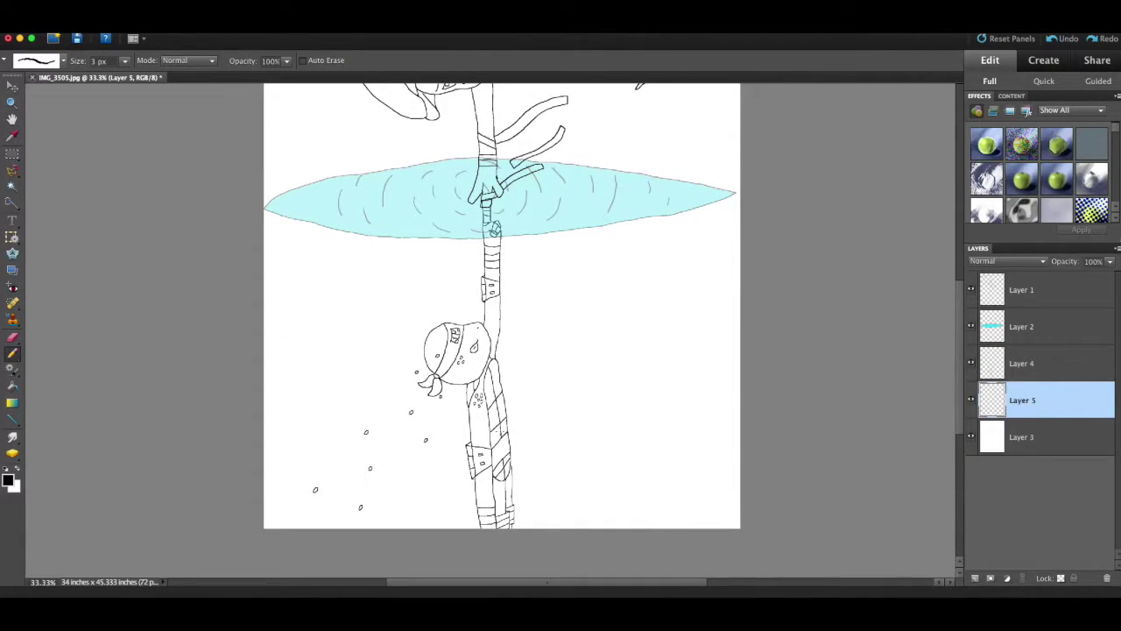
{"action": "left_click_drag", "start_coordinate": [411, 378], "coordinate": [264, 432]}
{"action": "scroll", "coordinate": [501, 351], "scroll_direction": "up", "scroll_amount": 3}
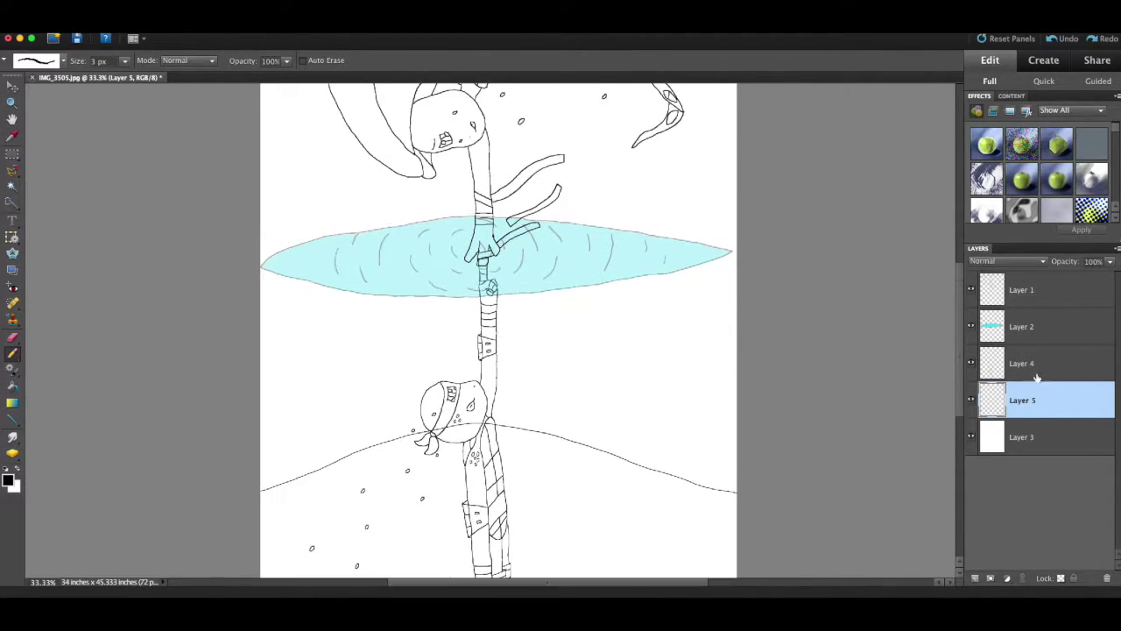
Fill the area under the hill outline on Layer 5 with dark green
{"action": "scroll", "coordinate": [502, 351], "scroll_direction": "down", "scroll_amount": 4}
{"action": "left_click", "coordinate": [8, 480]}
{"action": "left_click", "coordinate": [650, 296]}
{"action": "left_click", "coordinate": [627, 290]}
{"action": "left_click", "coordinate": [748, 171]}
{"action": "left_click", "coordinate": [13, 386]}
{"action": "left_click", "coordinate": [351, 427]}
{"action": "scroll", "coordinate": [350, 420], "scroll_direction": "up", "scroll_amount": 3}
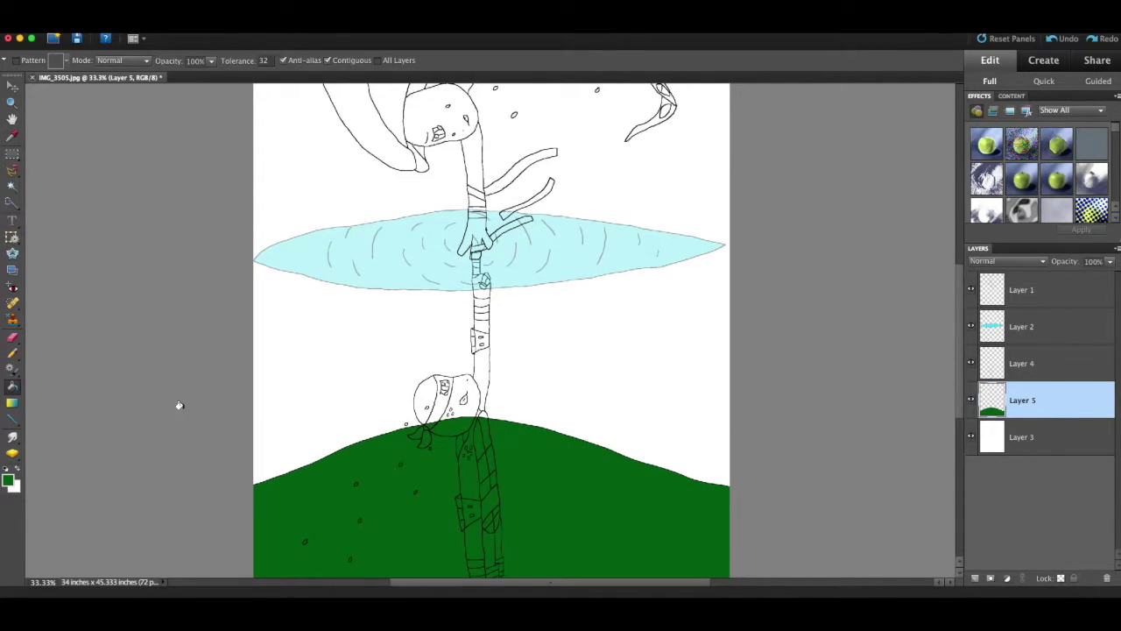
Draw four gray rectangles as city buildings and place the hill layer above them
{"action": "left_click", "coordinate": [8, 480]}
{"action": "left_click", "coordinate": [748, 169]}
{"action": "left_click_drag", "start_coordinate": [297, 303], "coordinate": [416, 539]}
{"action": "left_click_drag", "start_coordinate": [387, 335], "coordinate": [503, 532]}
{"action": "mouse_move", "coordinate": [473, 294]}
{"action": "left_mouse_down"}
{"action": "mouse_move", "coordinate": [562, 452]}
{"action": "mouse_move", "coordinate": [628, 521]}
{"action": "left_mouse_up"}
{"action": "left_click_drag", "start_coordinate": [589, 334], "coordinate": [712, 497]}
{"action": "left_click_drag", "start_coordinate": [1044, 546], "coordinate": [1055, 382]}
Reposition and resize the four gray buildings along the hill, and add a fifth at the canvas's right edge
{"action": "left_click", "coordinate": [12, 86]}
{"action": "left_click_drag", "start_coordinate": [334, 348], "coordinate": [281, 355]}
{"action": "left_click_drag", "start_coordinate": [362, 310], "coordinate": [366, 298]}
{"action": "left_click_drag", "start_coordinate": [422, 350], "coordinate": [380, 350]}
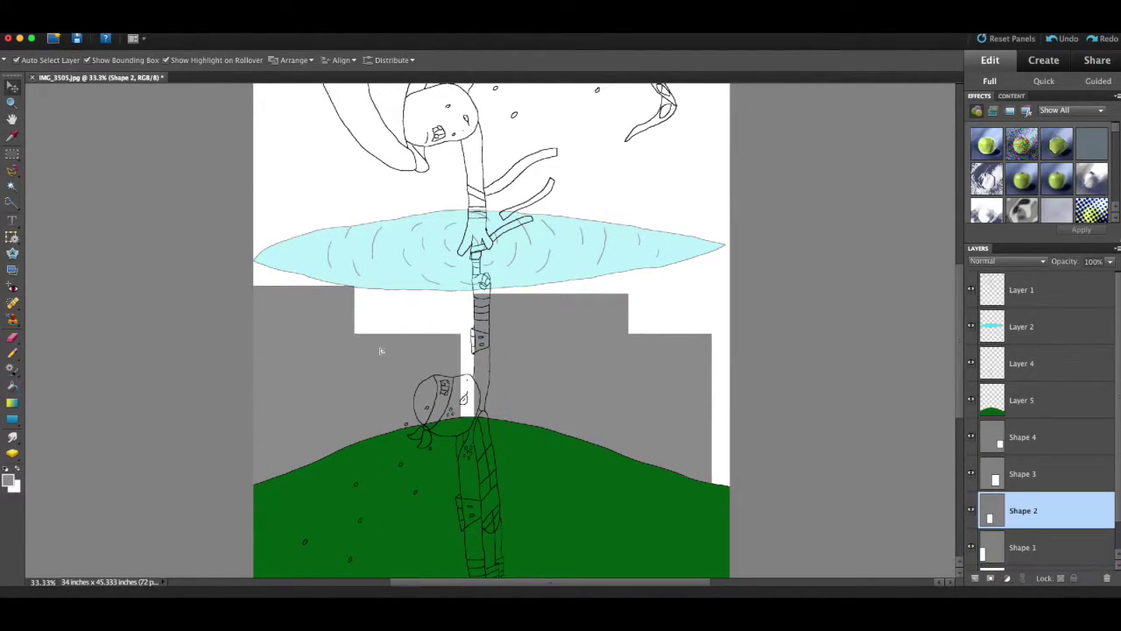
{"action": "left_click_drag", "start_coordinate": [626, 311], "coordinate": [613, 311]}
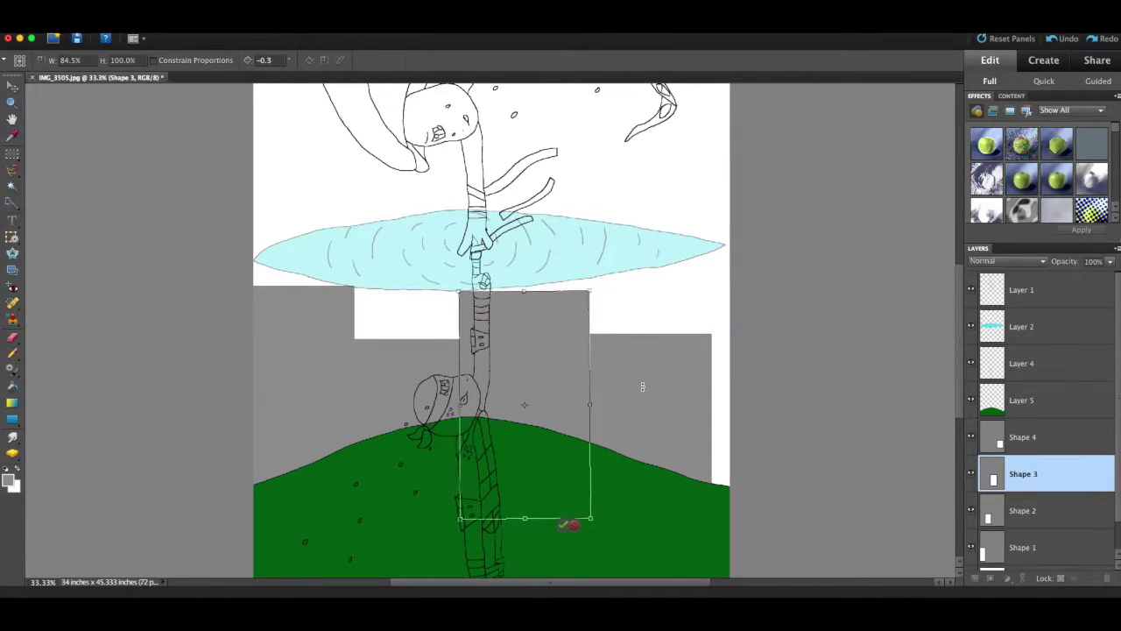
{"action": "left_click_drag", "start_coordinate": [642, 386], "coordinate": [638, 400]}
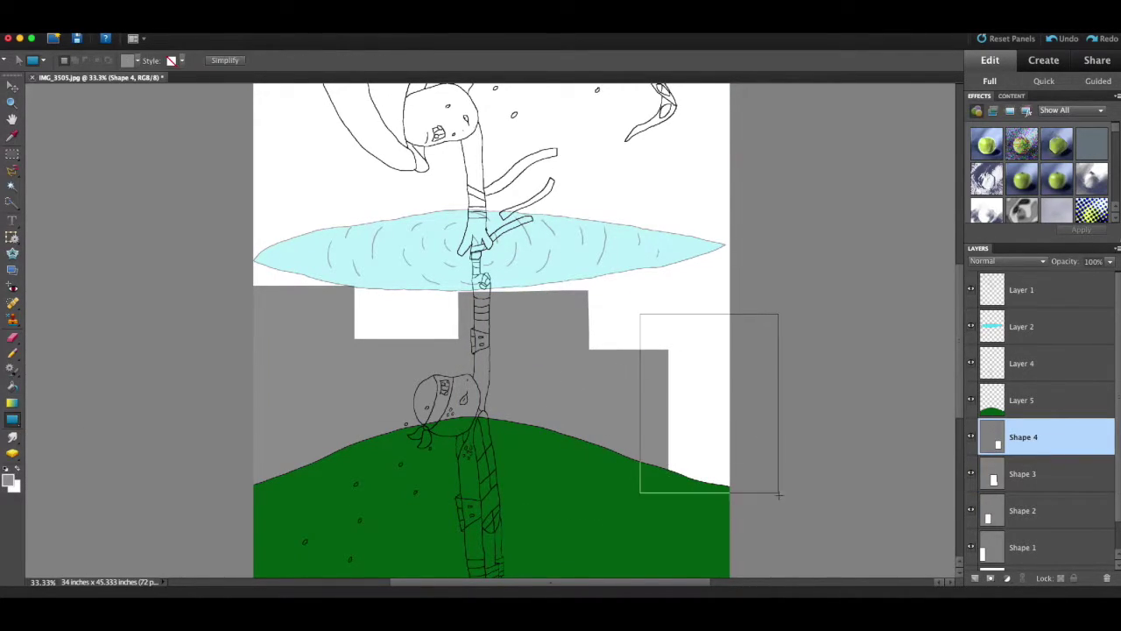
{"action": "left_click_drag", "start_coordinate": [778, 489], "coordinate": [776, 515]}
Simplify the Shape 5 and Shape 4 building layers
{"action": "right_click", "coordinate": [1045, 440]}
{"action": "left_click", "coordinate": [1055, 450]}
{"action": "right_click", "coordinate": [1051, 473]}
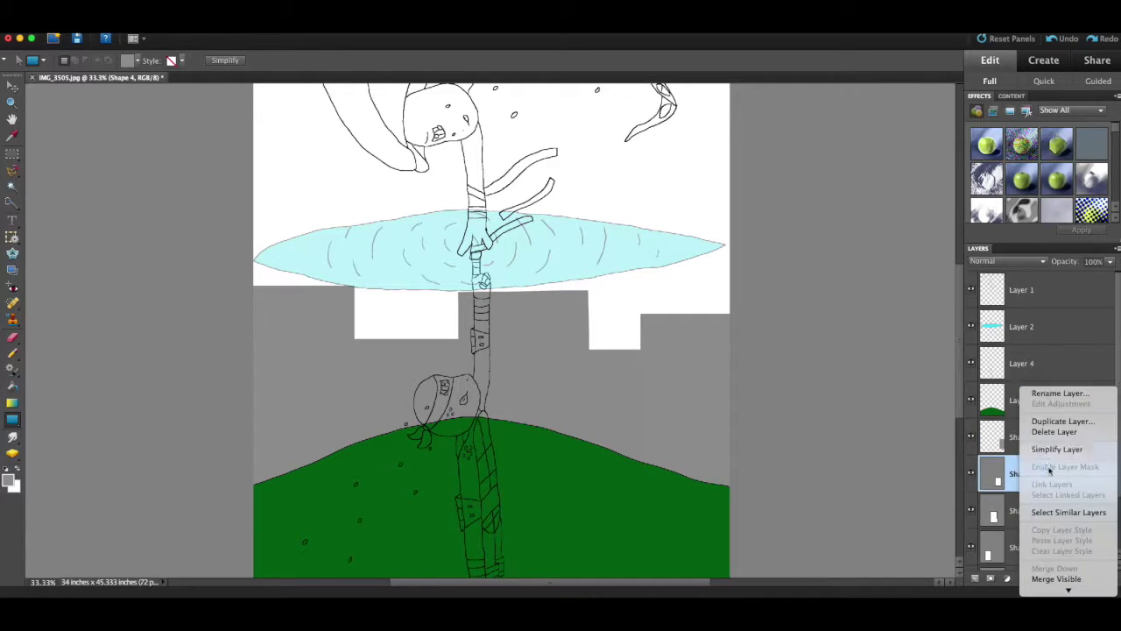
{"action": "left_click", "coordinate": [1055, 449]}
{"action": "right_click", "coordinate": [1053, 510]}
{"action": "left_click", "coordinate": [1053, 512]}
{"action": "right_click", "coordinate": [1053, 513]}
{"action": "left_click", "coordinate": [1053, 512]}
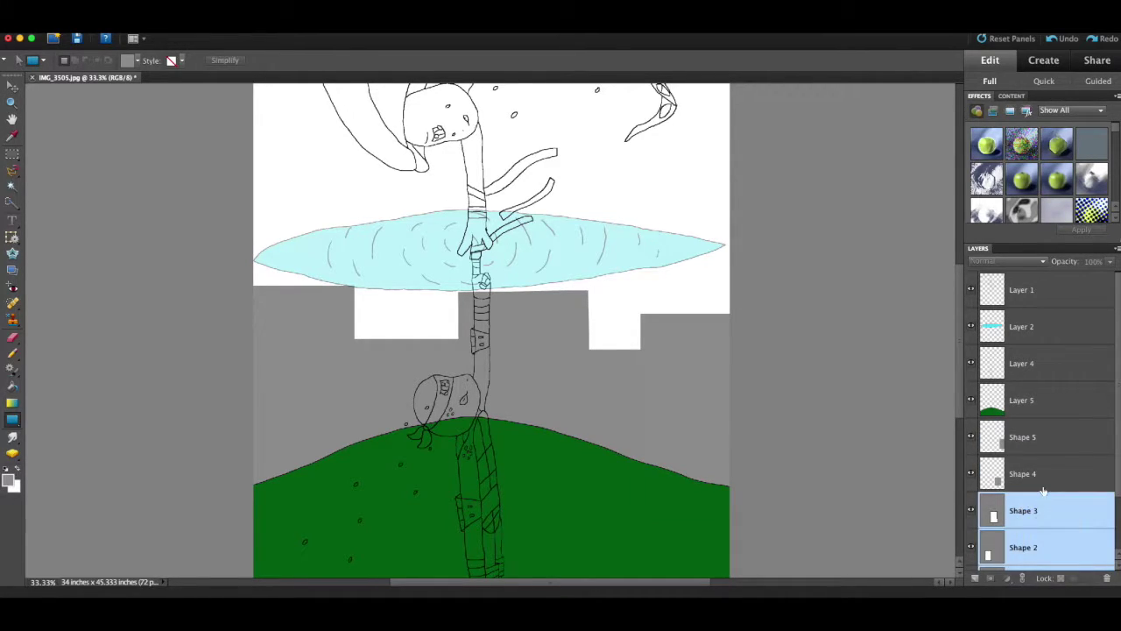
Simplify the remaining building layers, Shape 3, Shape 2 and Shape 1
{"action": "left_click", "coordinate": [1044, 481]}
{"action": "right_click", "coordinate": [1042, 441]}
{"action": "left_click", "coordinate": [1038, 449]}
{"action": "right_click", "coordinate": [1039, 479]}
{"action": "left_click", "coordinate": [1039, 449]}
{"action": "right_click", "coordinate": [1023, 523]}
{"action": "left_click", "coordinate": [1039, 450]}
{"action": "right_click", "coordinate": [1041, 335]}
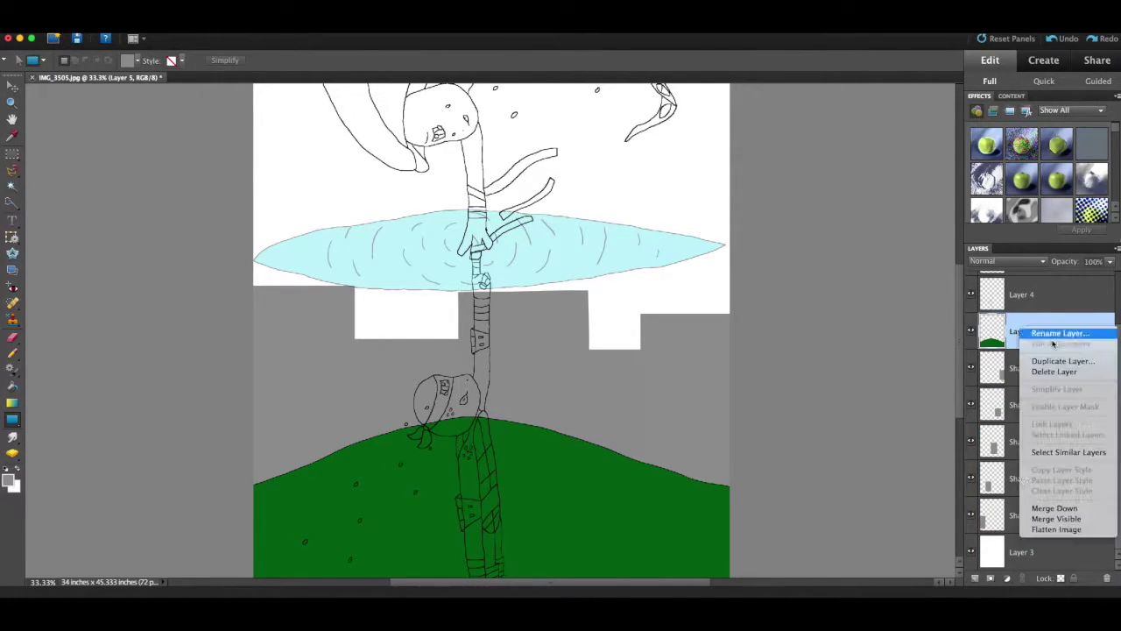
{"action": "left_click", "coordinate": [1050, 41]}
{"action": "right_click", "coordinate": [1035, 361]}
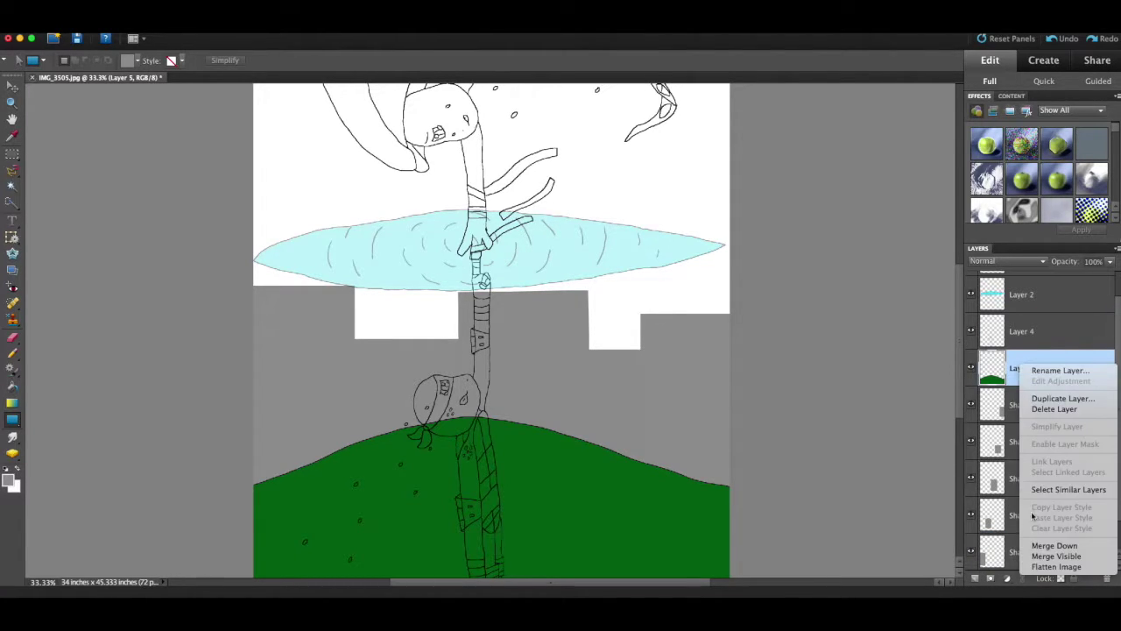
{"action": "left_click", "coordinate": [1036, 579]}
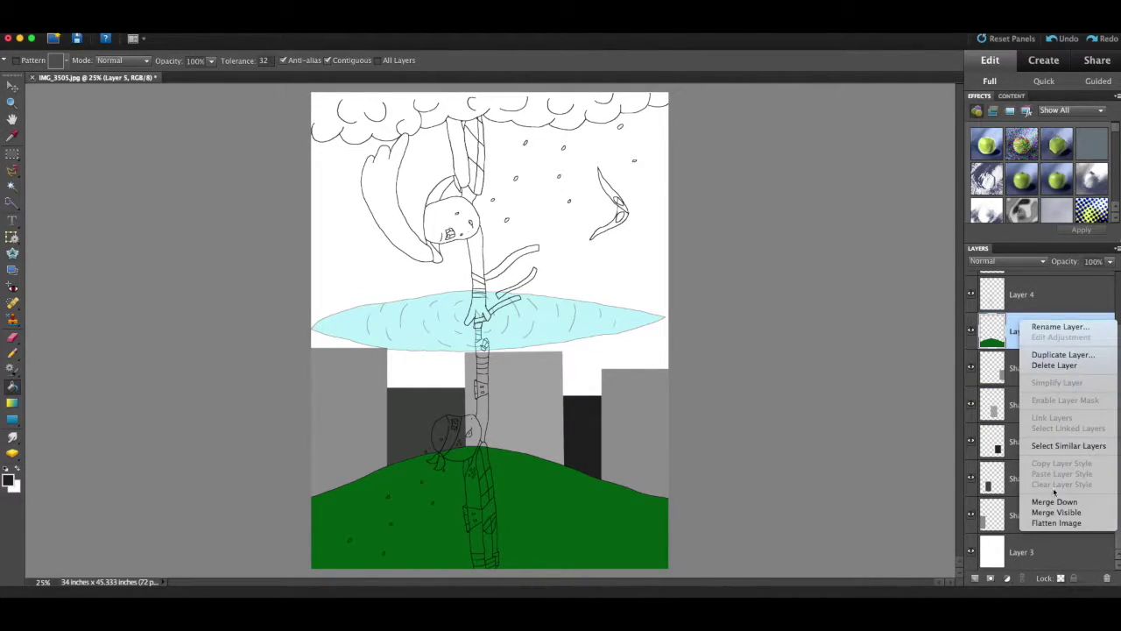
Merge the hill layer and the building layers down into the single layer Shape 1
{"action": "left_click", "coordinate": [1054, 568]}
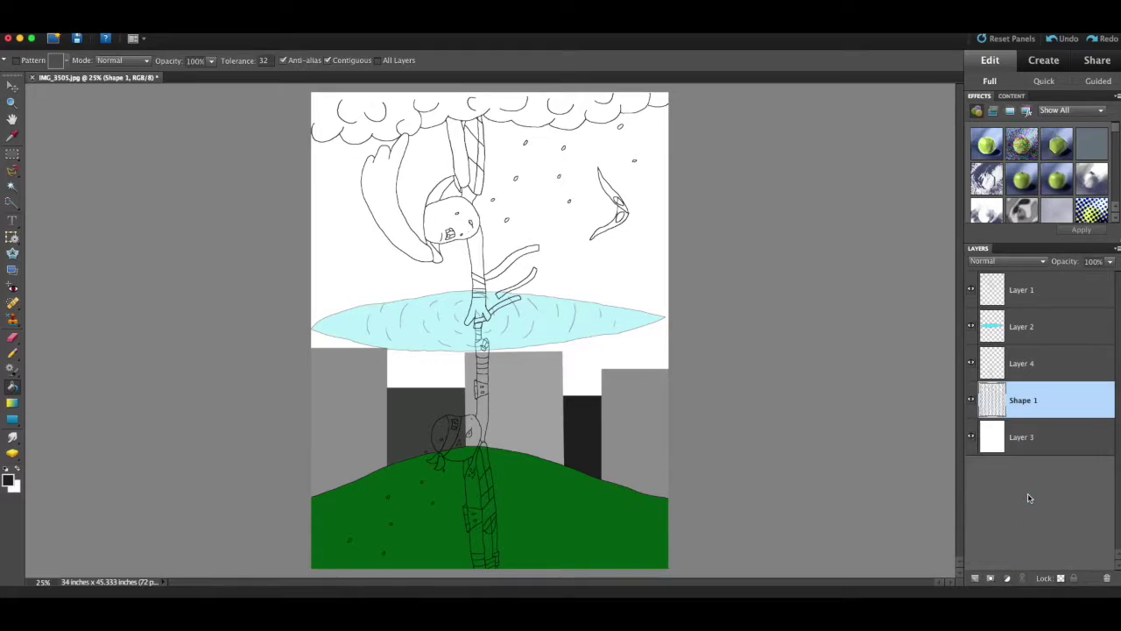
{"action": "left_click", "coordinate": [991, 439]}
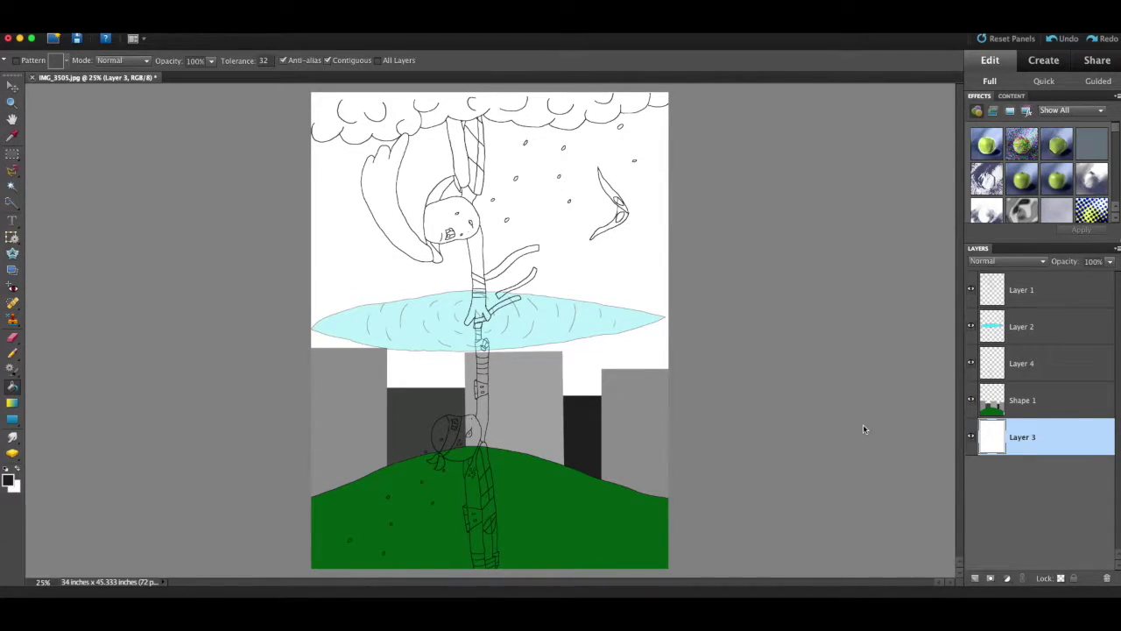
{"action": "left_click", "coordinate": [1040, 405]}
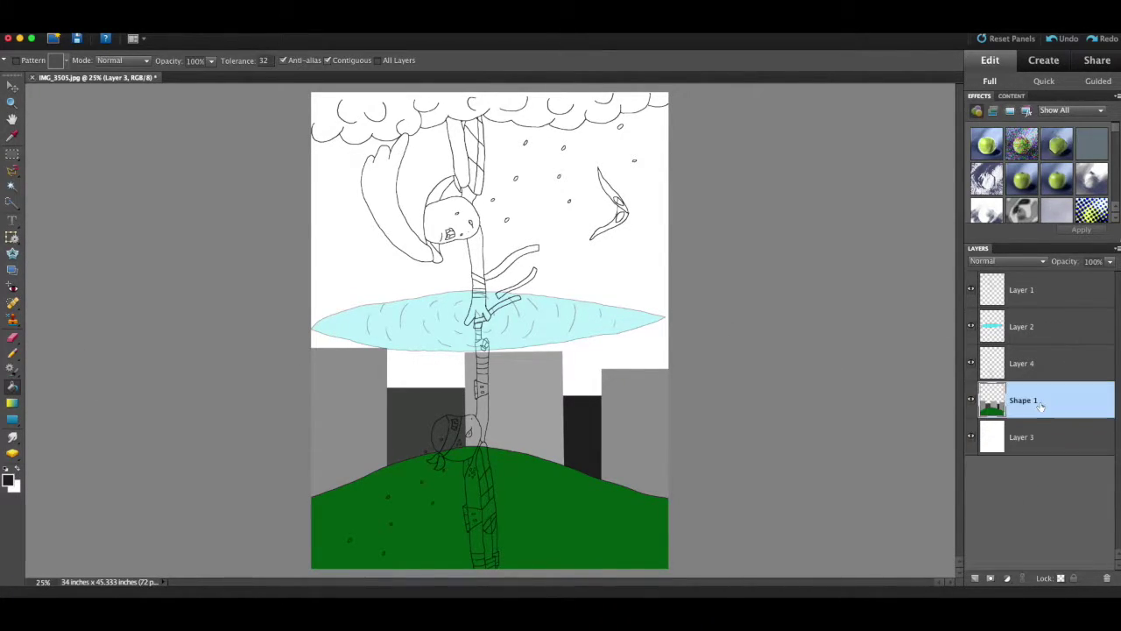
Duplicate the water layer, Layer 2, and place the copy directly beneath it
{"action": "right_click", "coordinate": [1033, 327]}
{"action": "left_click", "coordinate": [1039, 357]}
{"action": "left_click", "coordinate": [689, 213]}
{"action": "left_click_drag", "start_coordinate": [1042, 328], "coordinate": [1044, 378]}
{"action": "left_click", "coordinate": [1046, 329]}
{"action": "left_click", "coordinate": [1046, 361]}
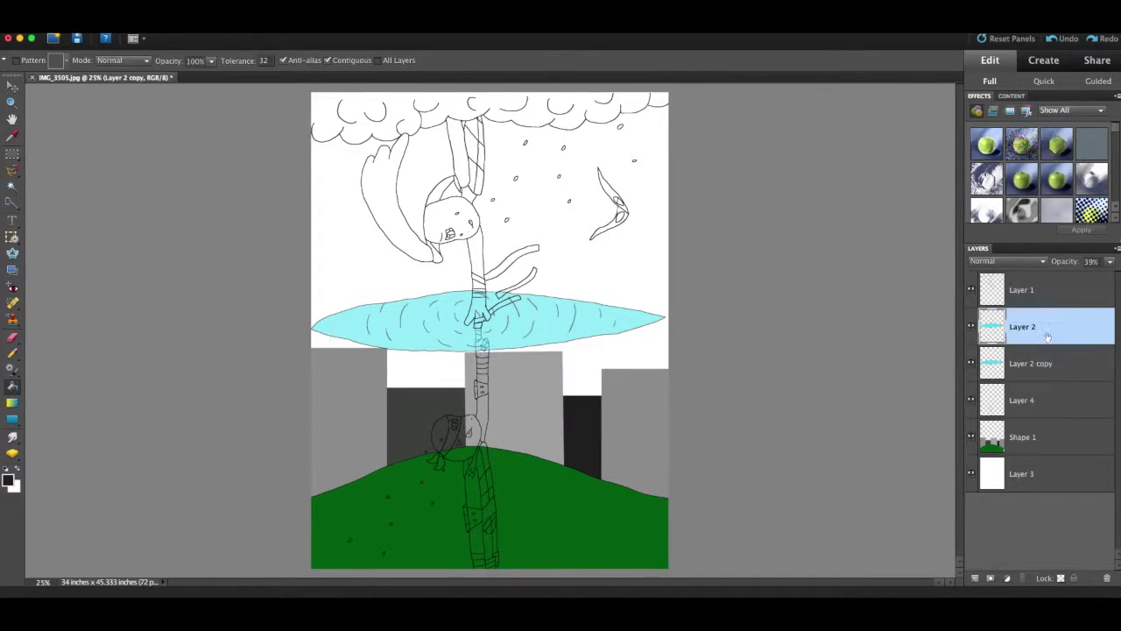
Lower the opacity of Layer 2 copy to 6%
{"action": "left_click_drag", "start_coordinate": [1070, 278], "coordinate": [1056, 363]}
{"action": "right_click", "coordinate": [1042, 366]}
{"action": "left_click", "coordinate": [960, 553]}
Try filling the area below the water ellipse on Layer 2 copy with black, undoing each fill
{"action": "left_click", "coordinate": [8, 480]}
{"action": "left_click", "coordinate": [496, 345]}
{"action": "left_click", "coordinate": [748, 171]}
{"action": "left_click", "coordinate": [593, 388]}
{"action": "left_click", "coordinate": [1050, 39]}
{"action": "left_click", "coordinate": [595, 364]}
{"action": "left_click", "coordinate": [1056, 40]}
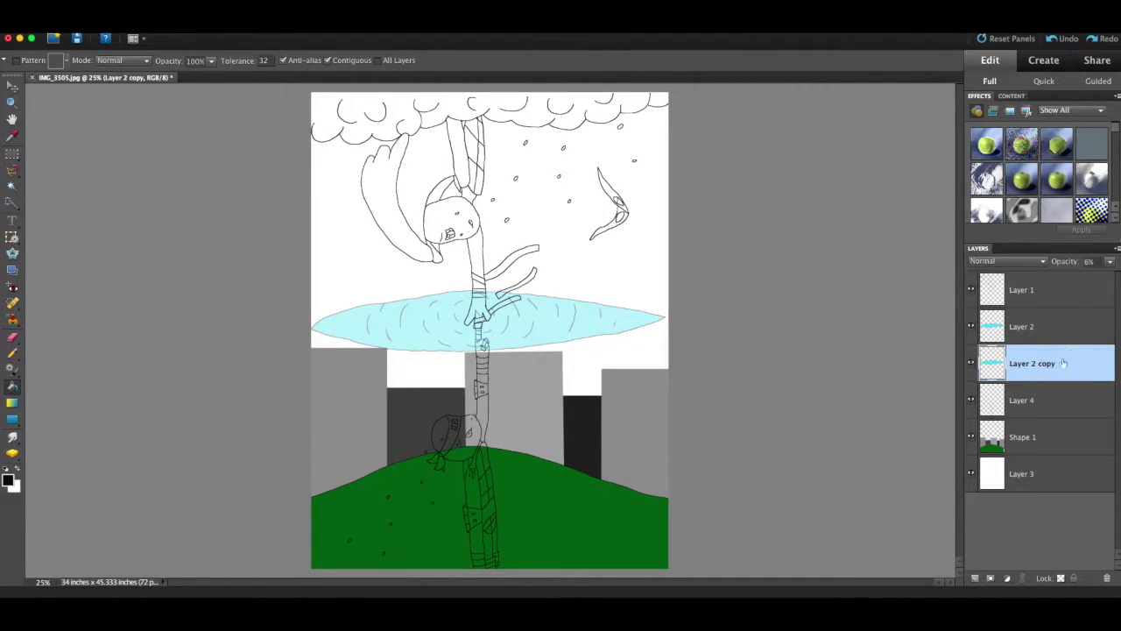
Delete the duplicated water layer, Layer 2 copy
{"action": "right_click", "coordinate": [1058, 359]}
{"action": "left_click", "coordinate": [1043, 371]}
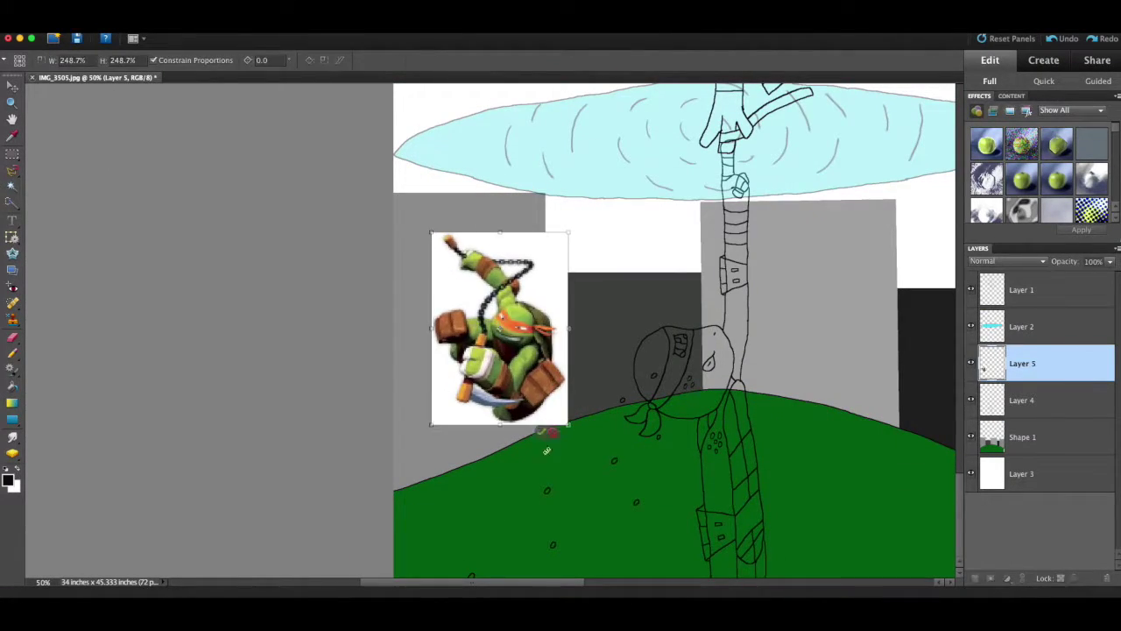
Fill the lower turtle's skin areas on Layer 4 with lime green
{"action": "left_click", "coordinate": [12, 386]}
{"action": "scroll", "coordinate": [674, 350], "scroll_direction": "right", "scroll_amount": 3}
{"action": "scroll", "coordinate": [675, 350], "scroll_direction": "down", "scroll_amount": 1}
{"action": "left_click", "coordinate": [1041, 401]}
{"action": "left_click", "coordinate": [561, 334]}
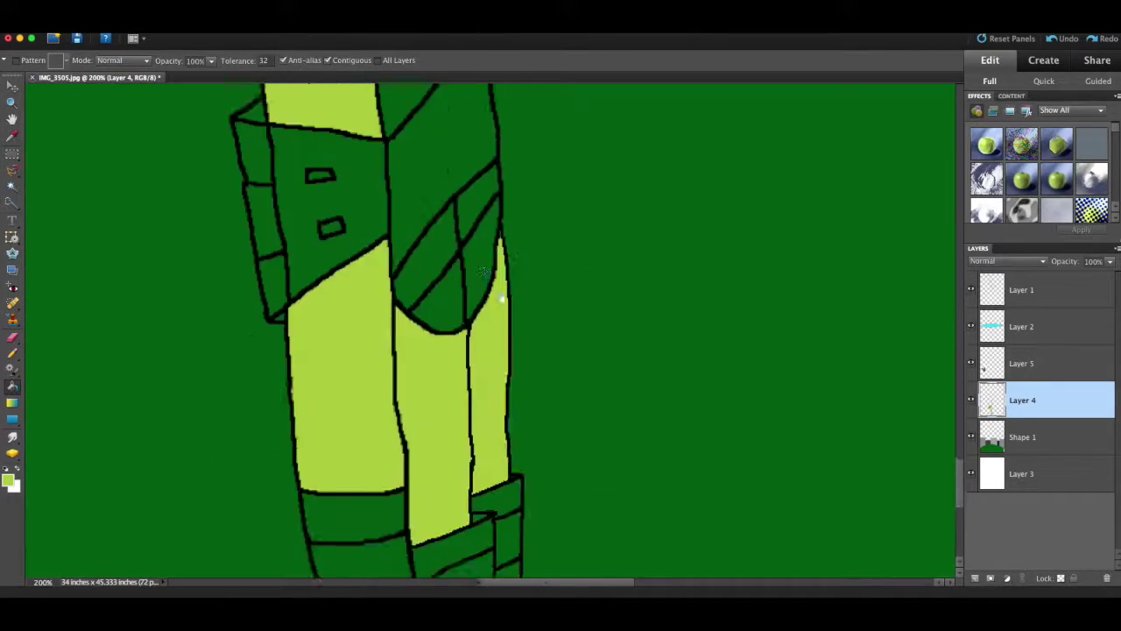
Fill the remaining empty section of the lower turtle's arm pad with brown
{"action": "scroll", "coordinate": [502, 299], "scroll_direction": "down", "scroll_amount": 5}
{"action": "left_click", "coordinate": [12, 354]}
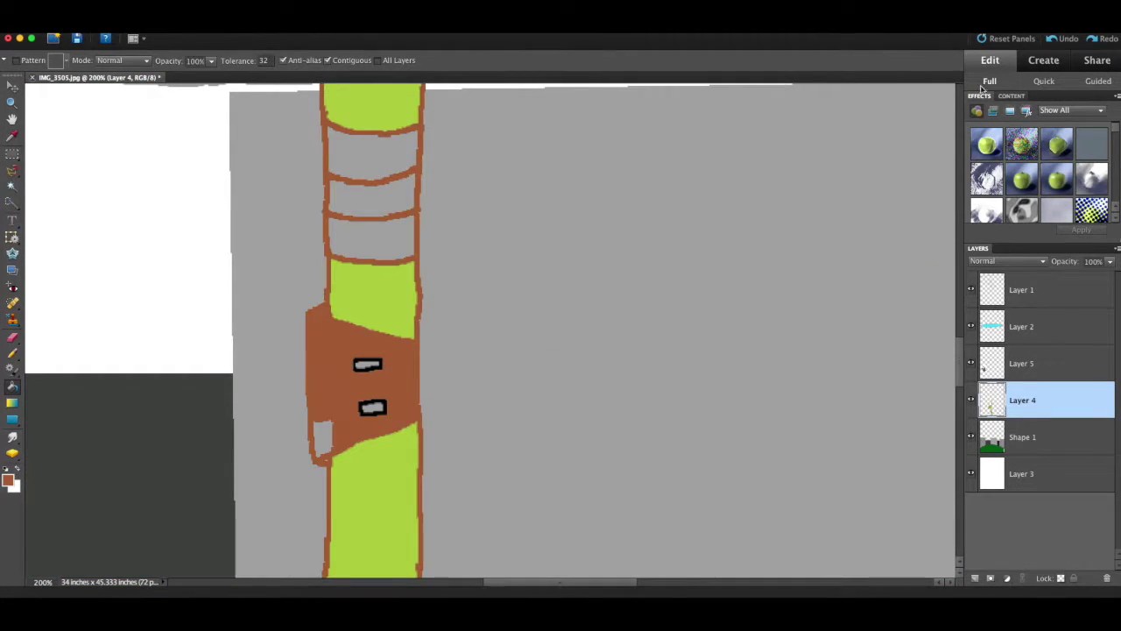
{"action": "left_click", "coordinate": [321, 452]}
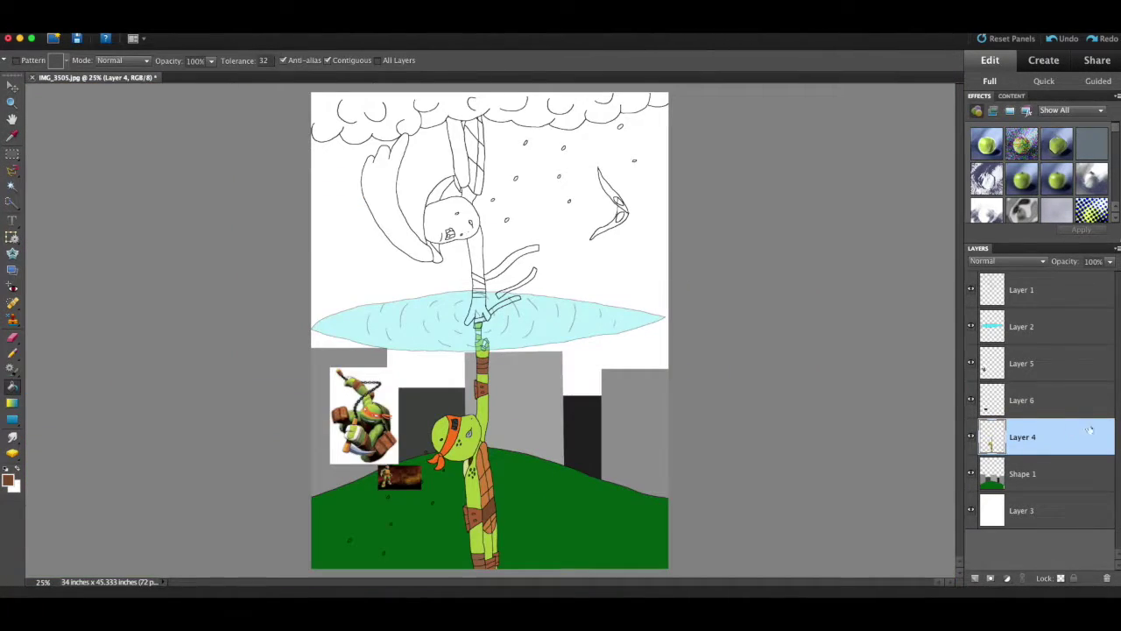
Delete the turtle reference image layer, Layer 5
{"action": "right_click", "coordinate": [1025, 361]}
{"action": "left_click", "coordinate": [1053, 397]}
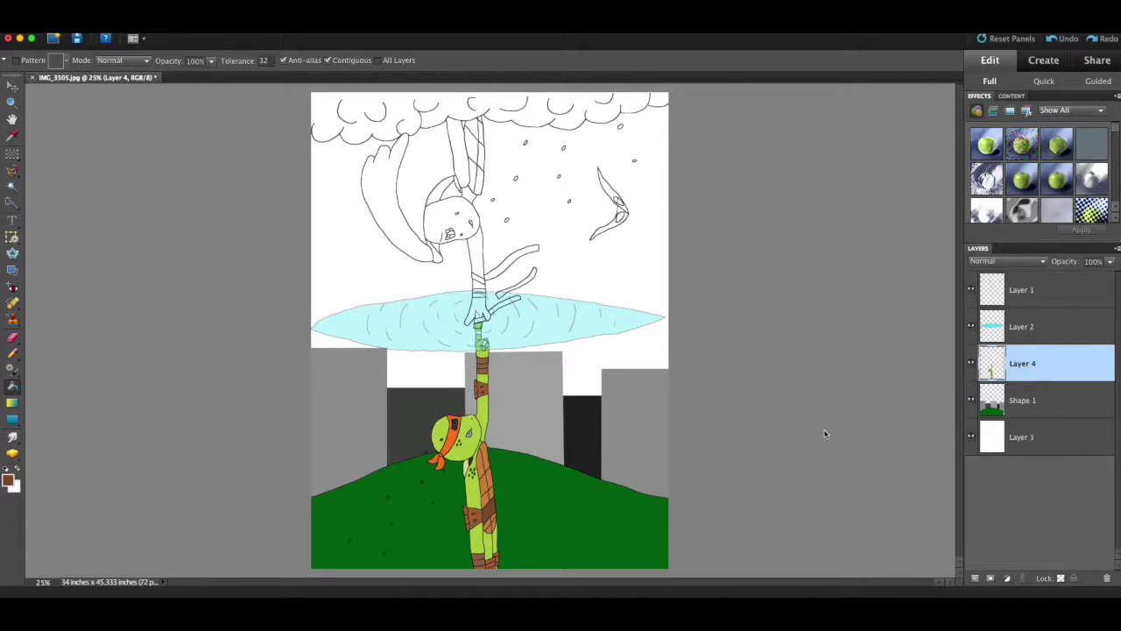
Fill the whites of the lower turtle's eye and its mouth shape with white, and the pupil with black
{"action": "key", "text": "super+equal"}
{"action": "key", "text": "super+equal"}
{"action": "key", "text": "super+equal"}
{"action": "scroll", "coordinate": [739, 290], "scroll_direction": "down", "scroll_amount": 5}
{"action": "key", "text": "super+equal"}
{"action": "key", "text": "super+equal"}
{"action": "left_click", "coordinate": [17, 471]}
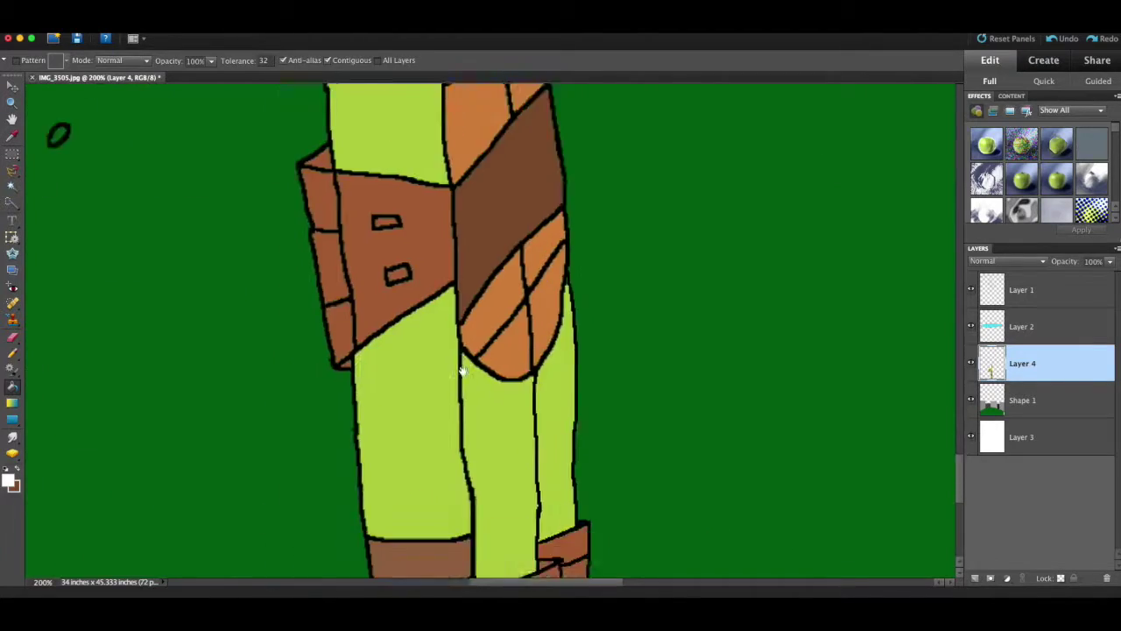
{"action": "key", "text": "F11"}
{"action": "key", "text": "F11"}
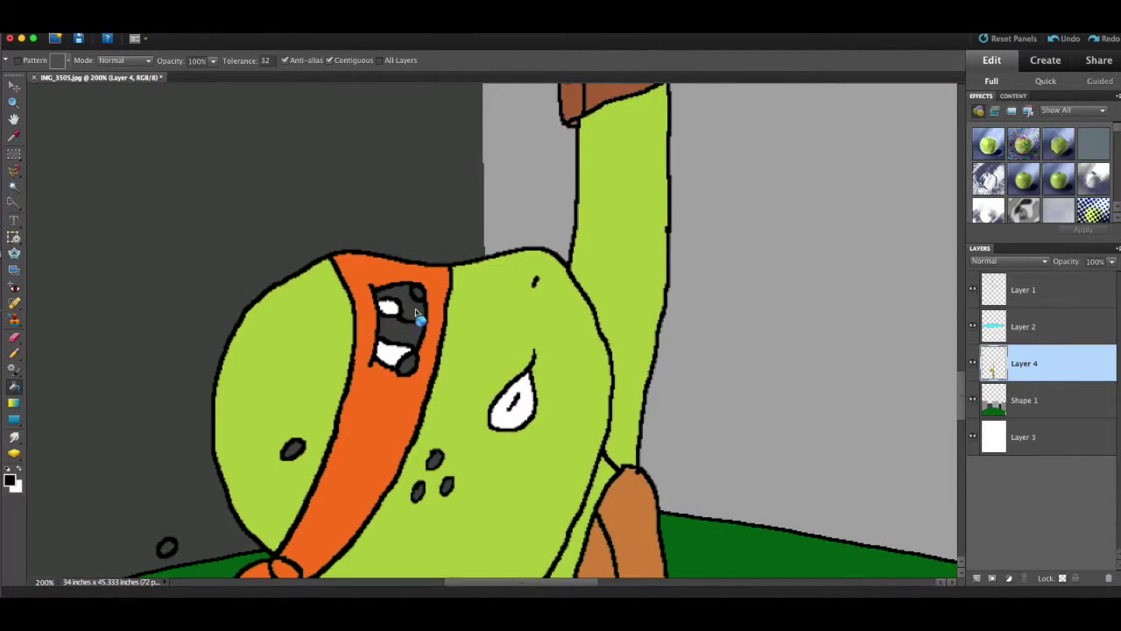
Fill the lower turtle's iris with blue, and its tear and the drops scattered over the hill with light blue
{"action": "left_click", "coordinate": [10, 478]}
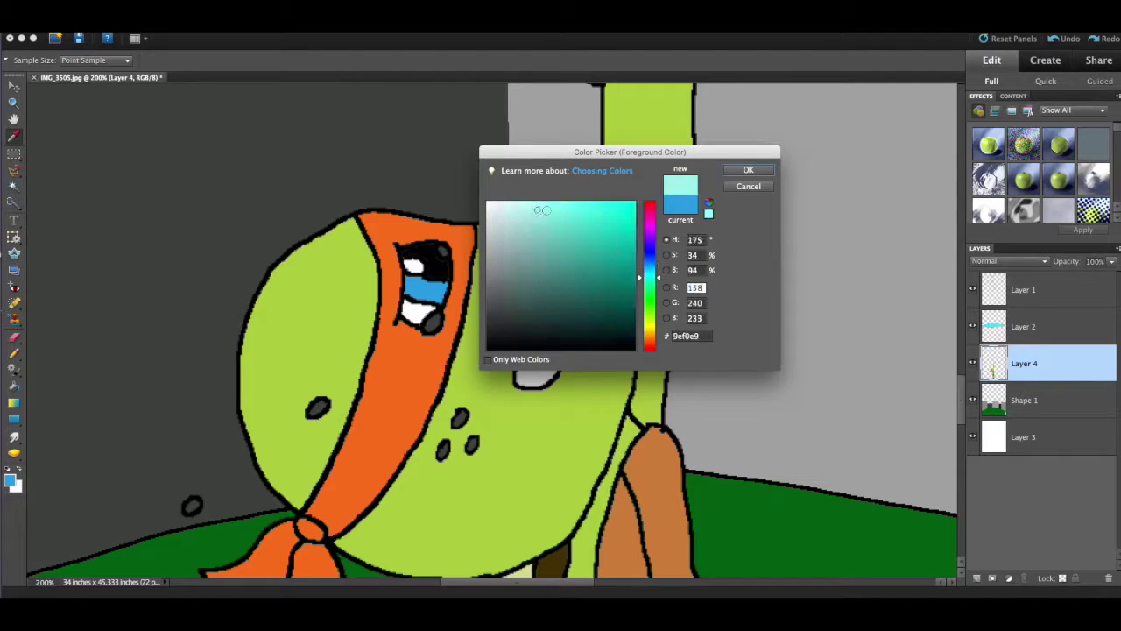
{"action": "key", "text": "Return"}
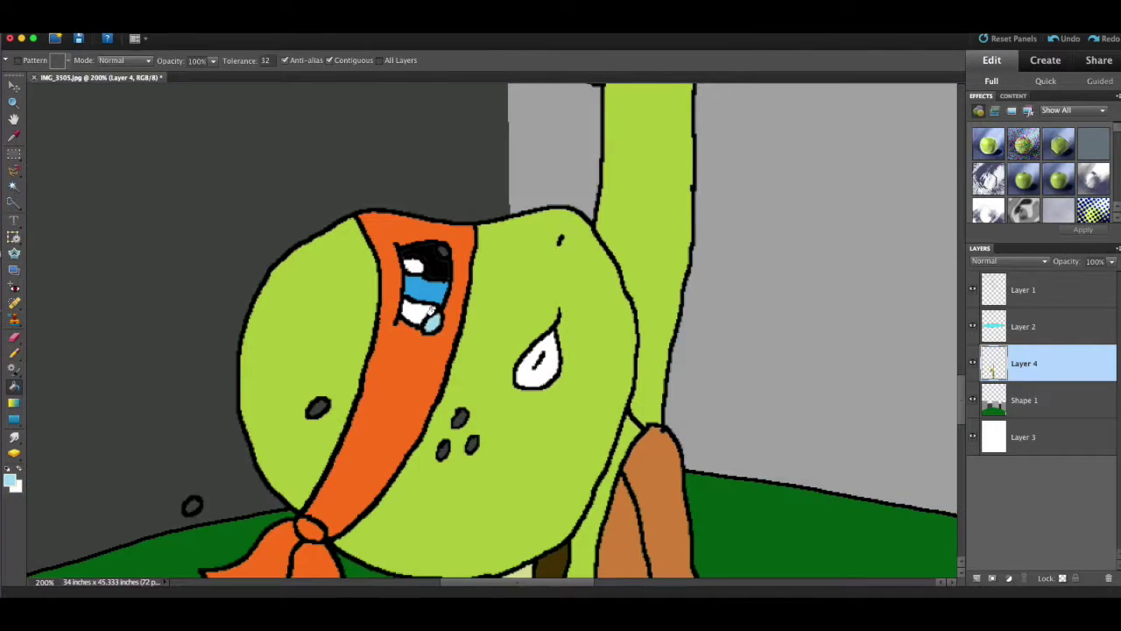
{"action": "left_click_drag", "start_coordinate": [312, 434], "coordinate": [467, 192]}
{"action": "left_click", "coordinate": [345, 262]}
{"action": "left_click", "coordinate": [490, 409]}
{"action": "left_click", "coordinate": [313, 503]}
{"action": "left_click", "coordinate": [284, 359]}
{"action": "left_click", "coordinate": [637, 404]}
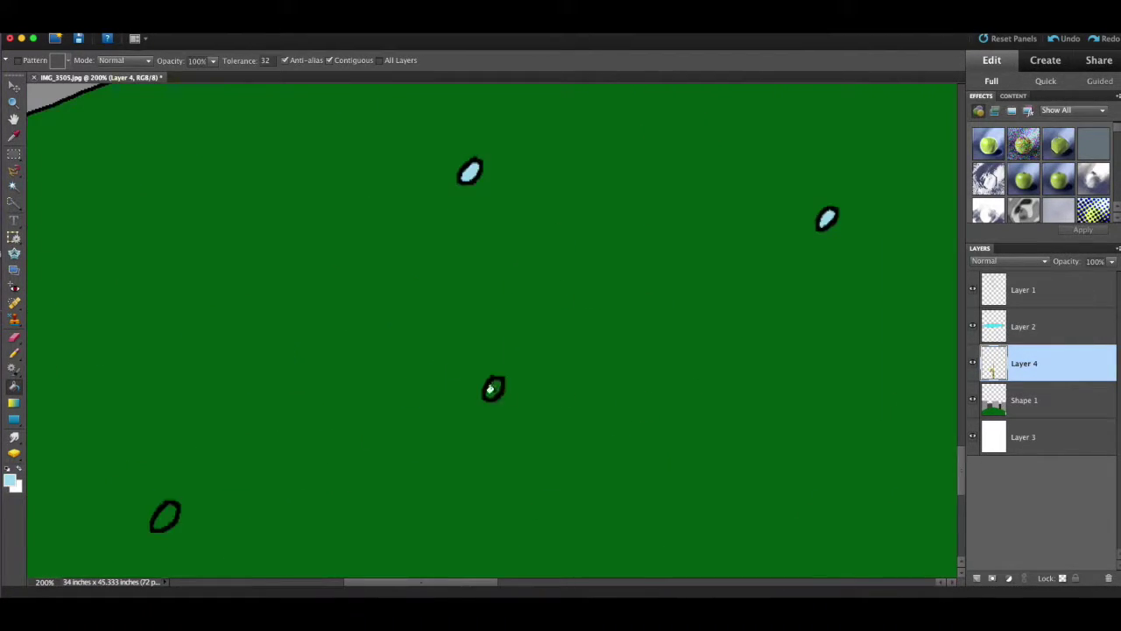
{"action": "left_click", "coordinate": [494, 389]}
{"action": "left_click", "coordinate": [165, 516]}
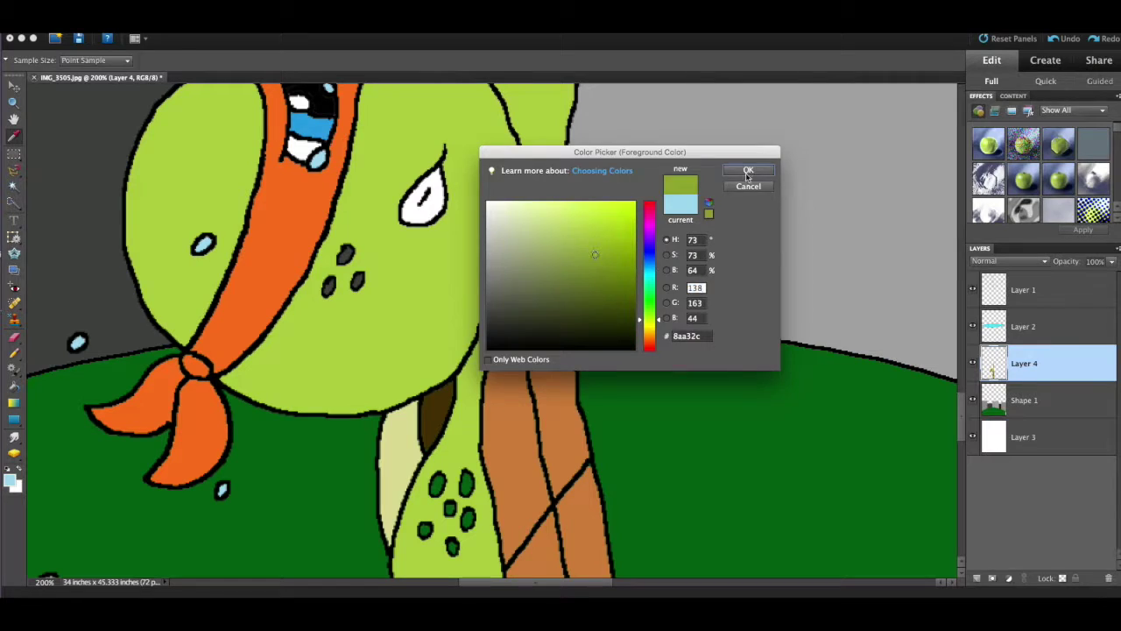
Fill the freckles on the lower turtle's cheek and shoulder with olive green #8aa32c
{"action": "key", "text": "Return"}
{"action": "left_click", "coordinate": [346, 259]}
{"action": "left_click", "coordinate": [328, 287]}
{"action": "scroll", "coordinate": [328, 287], "scroll_direction": "down", "scroll_amount": 4}
{"action": "left_click", "coordinate": [441, 381]}
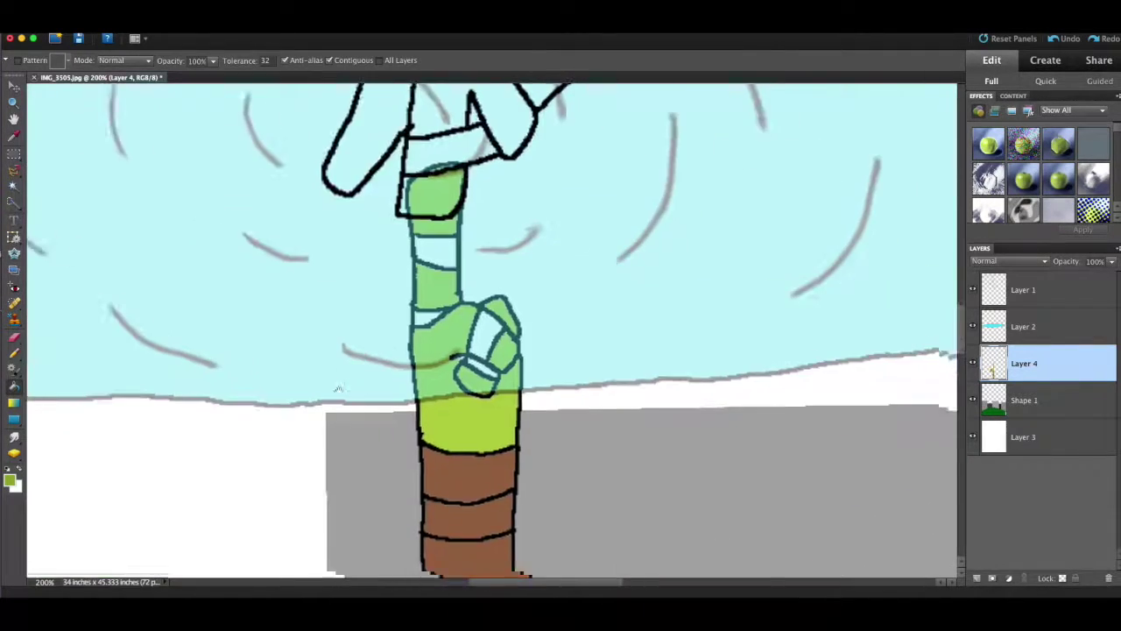
Make Layer 1, which holds the upper turtle's line art, the active layer
{"action": "key", "text": "super+minus"}
{"action": "key", "text": "super+minus"}
{"action": "key", "text": "super+minus"}
{"action": "key", "text": "super+minus"}
{"action": "key", "text": "super+minus"}
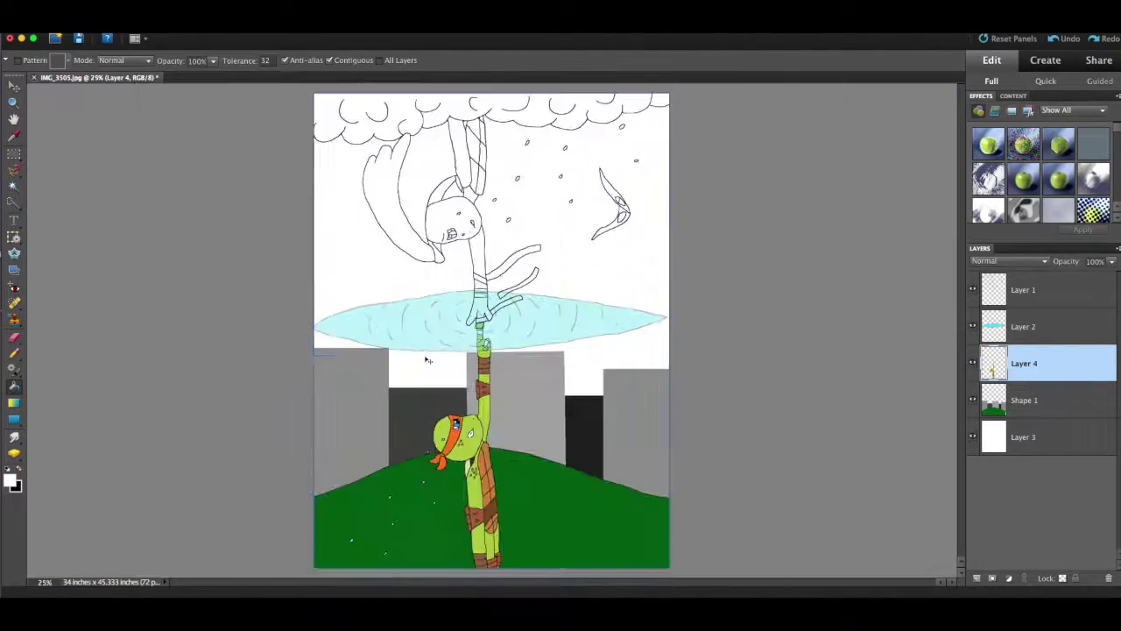
{"action": "key", "text": "super+plus"}
{"action": "key", "text": "super+plus"}
{"action": "scroll", "coordinate": [422, 352], "scroll_direction": "up", "scroll_amount": 4}
{"action": "left_click", "coordinate": [1067, 298]}
{"action": "scroll", "coordinate": [605, 313], "scroll_direction": "up", "scroll_amount": 4}
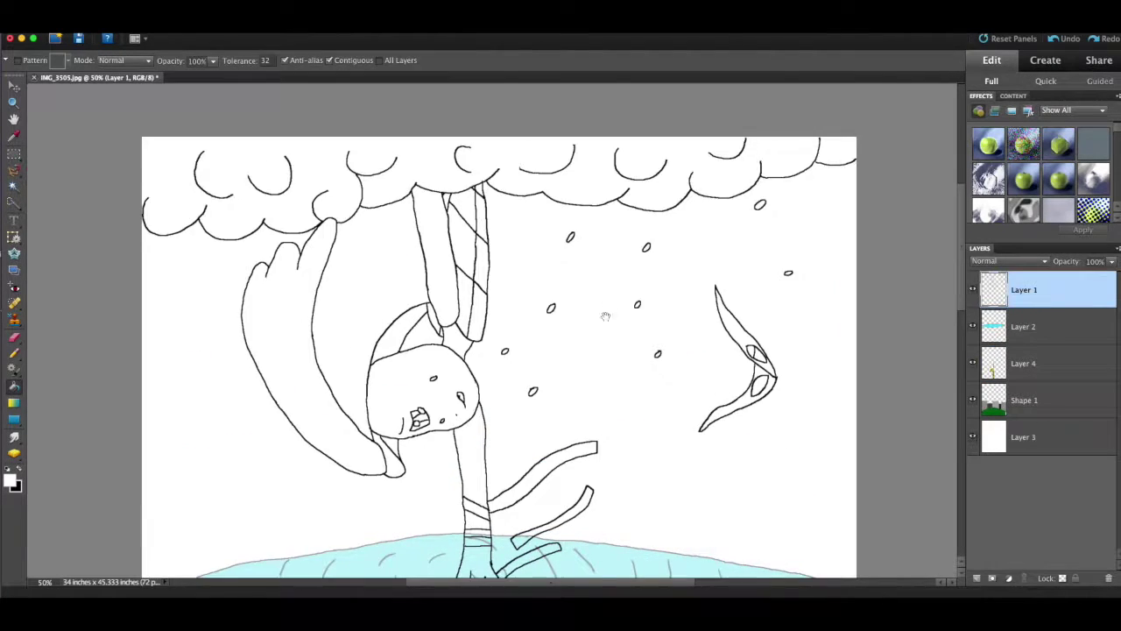
Switch to the browser and search Google Images for "donatello tmnt 2012"
{"action": "scroll", "coordinate": [605, 313], "scroll_direction": "down", "scroll_amount": 2}
{"action": "key", "text": "super+Tab"}
{"action": "triple_click", "coordinate": [653, 80]}
{"action": "type", "text": "donatello tmnt 2012"}
{"action": "key", "text": "Return"}
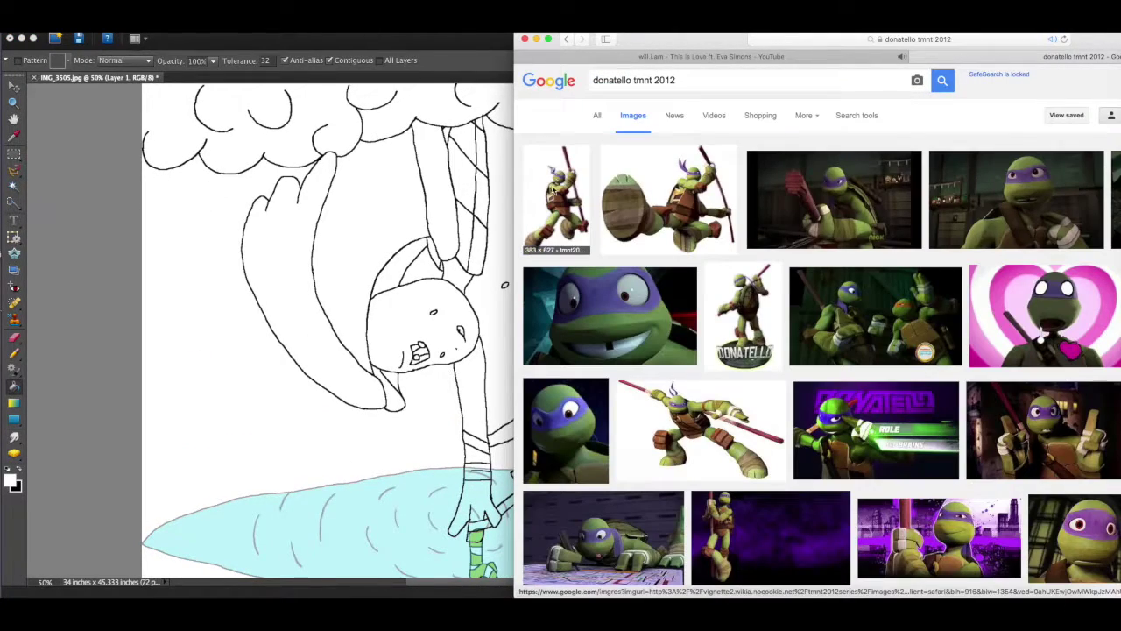
Bring the full-body Donatello picture into the drawing as a reference layer and place it beside the upper turtle's arm
{"action": "left_click", "coordinate": [917, 58]}
{"action": "left_click", "coordinate": [312, 368]}
{"action": "left_click", "coordinate": [14, 86]}
{"action": "scroll", "coordinate": [220, 436], "scroll_direction": "down", "scroll_amount": 2}
{"action": "left_click_drag", "start_coordinate": [268, 302], "coordinate": [362, 571]}
{"action": "scroll", "coordinate": [404, 413], "scroll_direction": "down", "scroll_amount": 1}
{"action": "scroll", "coordinate": [404, 414], "scroll_direction": "down", "scroll_amount": 2}
{"action": "left_click_drag", "start_coordinate": [313, 425], "coordinate": [303, 452]}
{"action": "key", "text": "Return"}
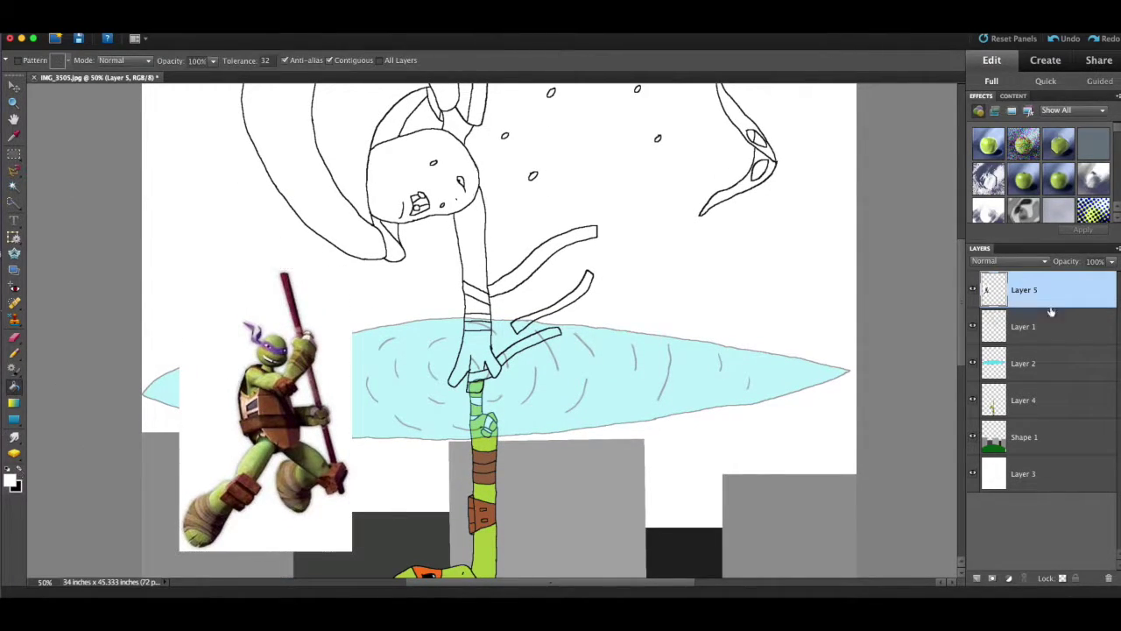
On Layer 1, fill the upper turtle's wrist wraps and longest loose ribbon with tan brown and the falling mask with purple
{"action": "left_click", "coordinate": [1023, 326]}
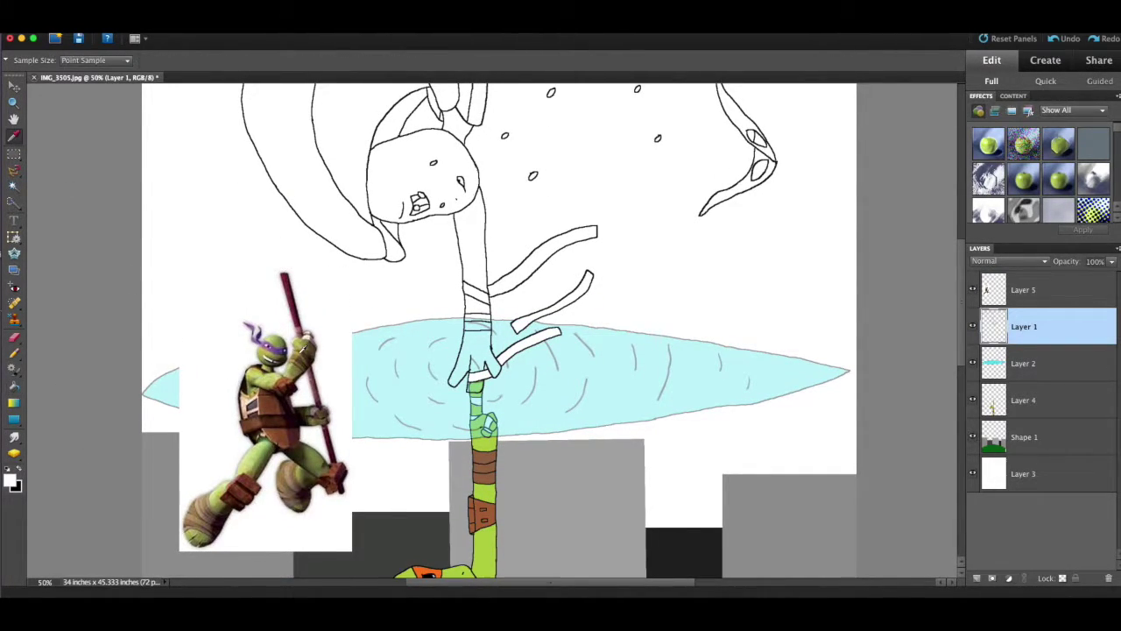
{"action": "key", "text": "k"}
{"action": "scroll", "coordinate": [762, 204], "scroll_direction": "up", "scroll_amount": 2}
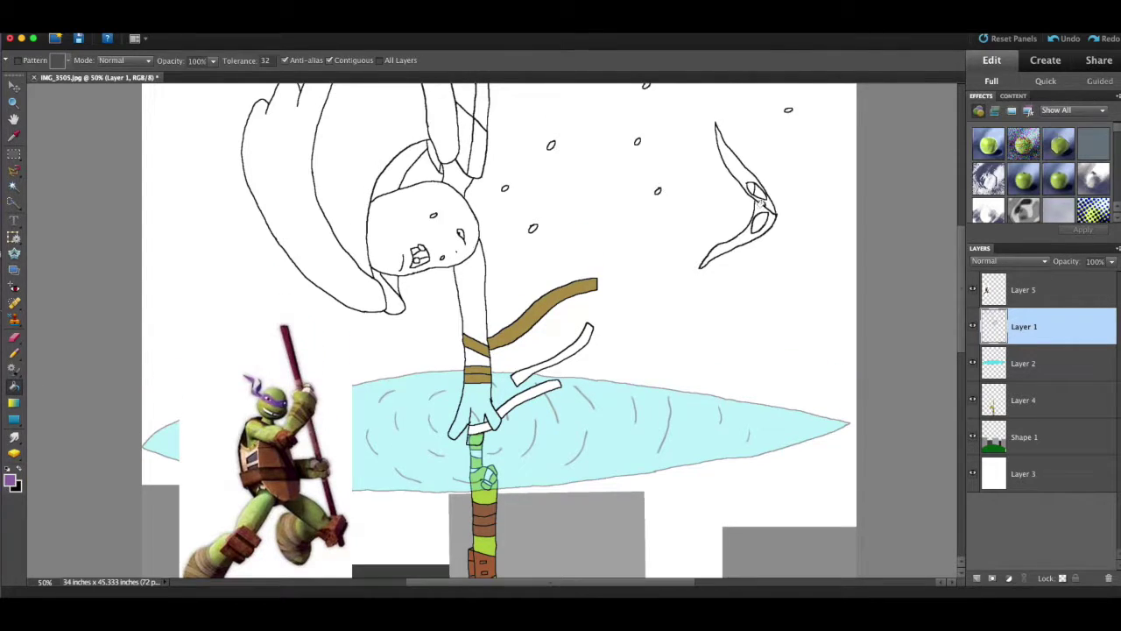
{"action": "scroll", "coordinate": [311, 281], "scroll_direction": "down", "scroll_amount": 1}
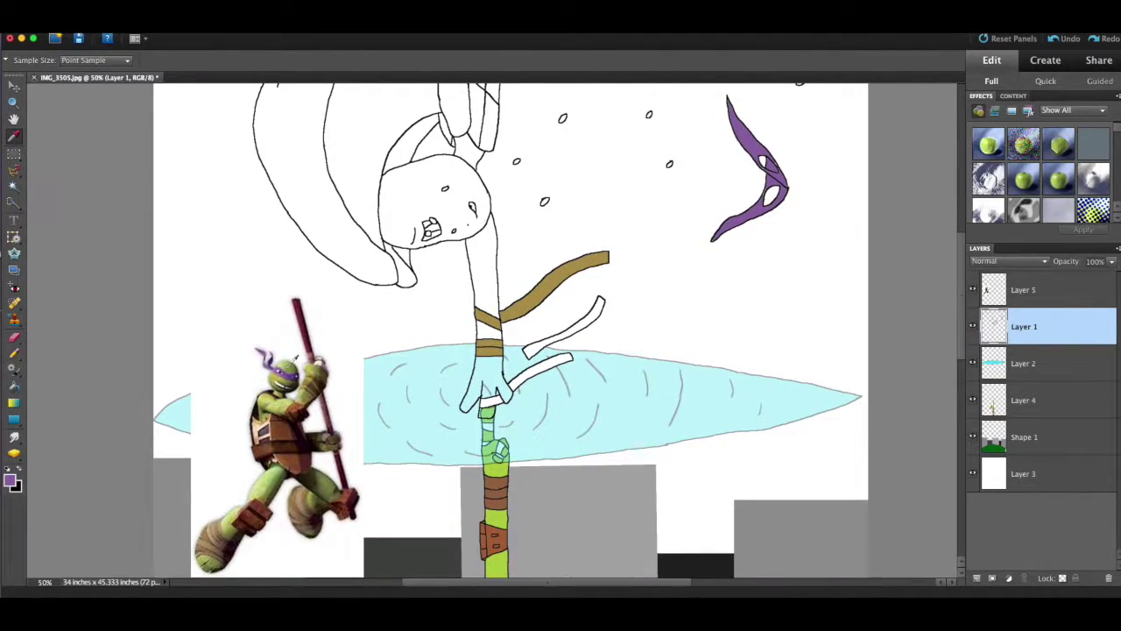
Fill the upper turtle's skin areas on the head, arm, hand and upper limb with pale yellow-green
{"action": "left_click", "coordinate": [14, 386]}
{"action": "left_click", "coordinate": [473, 272]}
{"action": "key", "text": "super+z"}
{"action": "left_click", "coordinate": [425, 193]}
{"action": "left_click", "coordinate": [485, 276]}
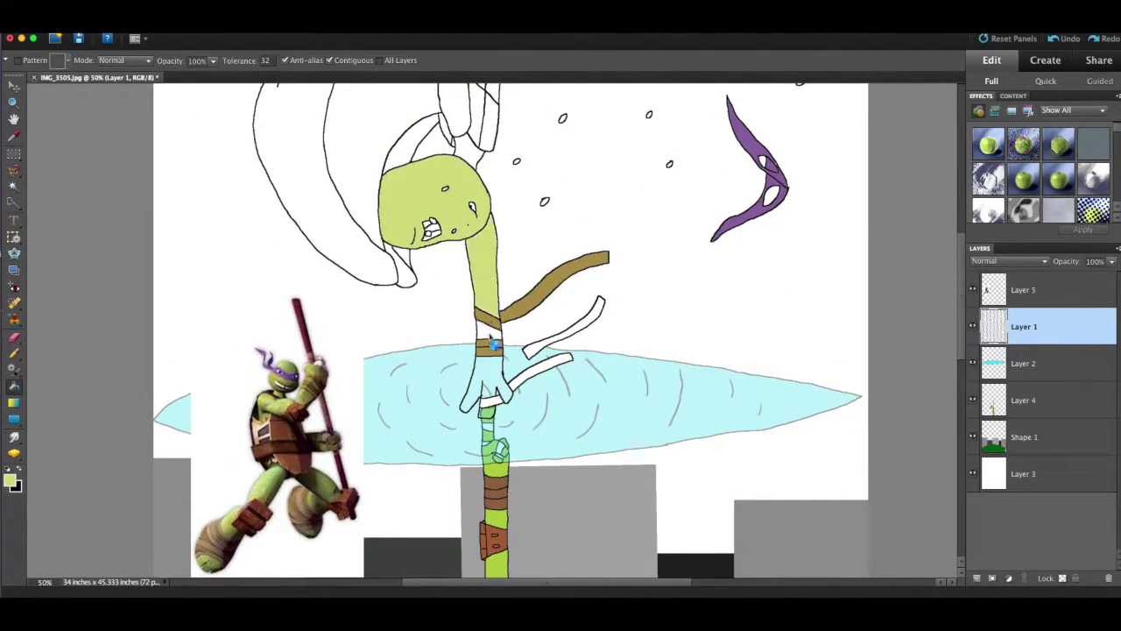
{"action": "left_click", "coordinate": [489, 376]}
{"action": "scroll", "coordinate": [486, 368], "scroll_direction": "up", "scroll_amount": 5}
{"action": "left_click", "coordinate": [450, 237]}
Fill the upper turtle's shell sections with the orange-brown of the lower turtle's shell
{"action": "left_click", "coordinate": [14, 136]}
{"action": "scroll", "coordinate": [292, 381], "scroll_direction": "down", "scroll_amount": 2}
{"action": "left_click", "coordinate": [290, 383]}
{"action": "scroll", "coordinate": [342, 316], "scroll_direction": "down", "scroll_amount": 10}
{"action": "left_click", "coordinate": [345, 319]}
{"action": "scroll", "coordinate": [345, 319], "scroll_direction": "up", "scroll_amount": 12}
{"action": "left_click", "coordinate": [14, 387]}
{"action": "left_click", "coordinate": [341, 332]}
{"action": "scroll", "coordinate": [271, 156], "scroll_direction": "down", "scroll_amount": 10}
Fill the small unfilled shell gaps directly beneath the cloud with the same orange-brown
{"action": "key", "text": "super+="}
{"action": "scroll", "coordinate": [478, 365], "scroll_direction": "up", "scroll_amount": 10}
{"action": "key", "text": "super+="}
{"action": "key", "text": "super+="}
{"action": "key", "text": "super+="}
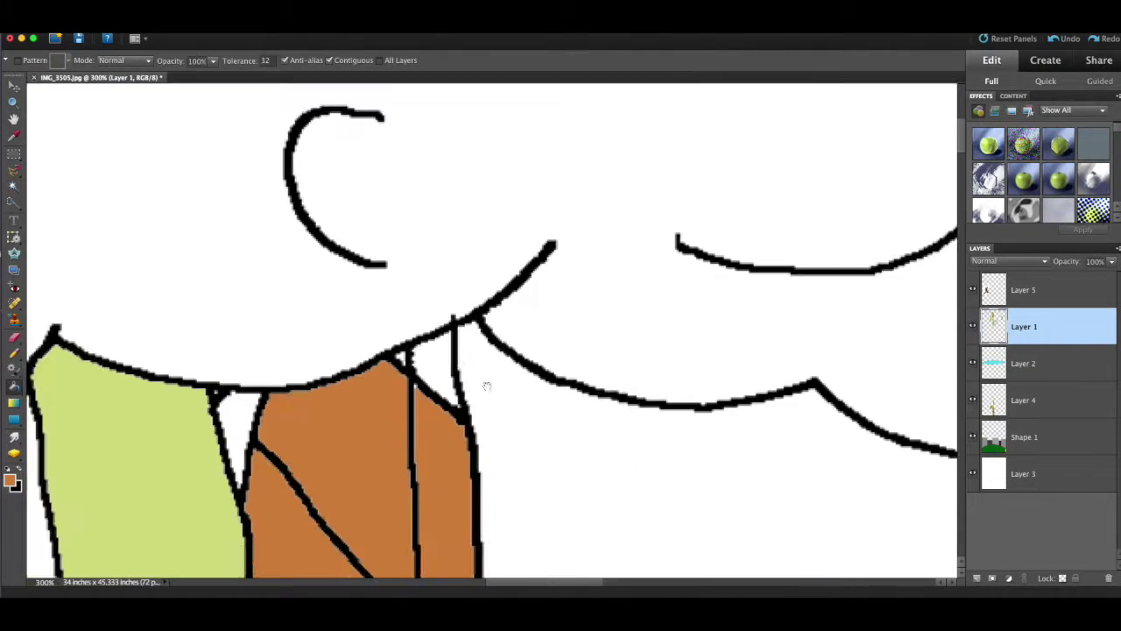
{"action": "left_click", "coordinate": [435, 347]}
{"action": "left_click", "coordinate": [407, 331]}
{"action": "key", "text": "super+z"}
{"action": "left_click", "coordinate": [406, 333]}
Sample beige and dark brown from the lower turtle's chest and fill the upper turtle's chest strip with the beige
{"action": "key", "text": "super+minus"}
{"action": "key", "text": "super+minus"}
{"action": "key", "text": "super+minus"}
{"action": "scroll", "coordinate": [527, 318], "scroll_direction": "down", "scroll_amount": 6}
{"action": "scroll", "coordinate": [402, 236], "scroll_direction": "down", "scroll_amount": 8}
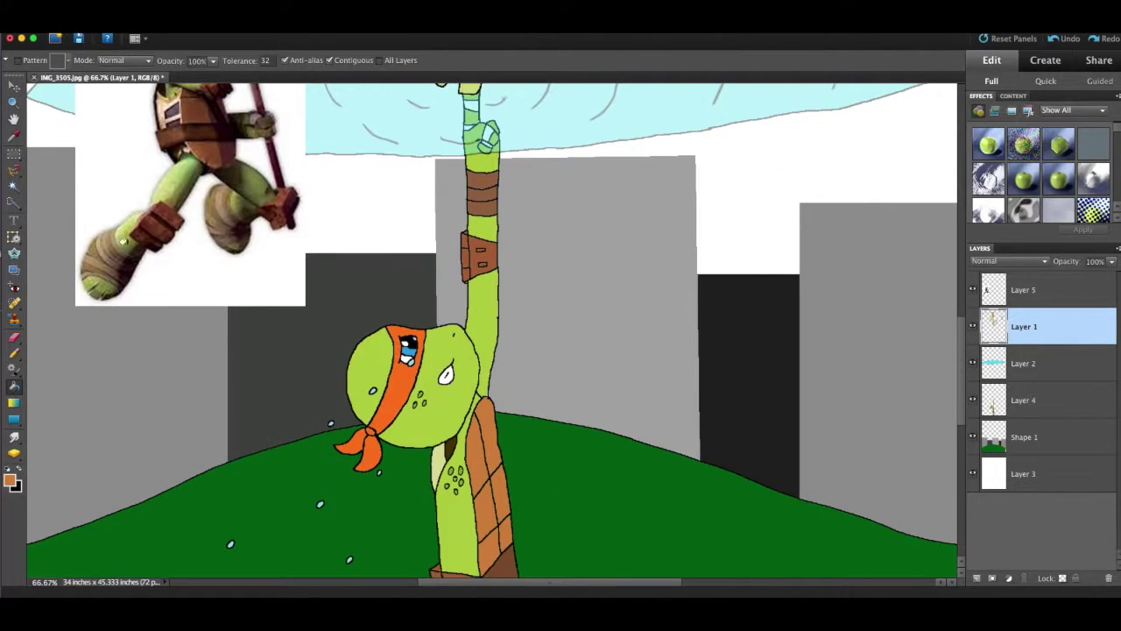
{"action": "left_click", "coordinate": [16, 487]}
{"action": "left_click", "coordinate": [451, 449]}
{"action": "left_click", "coordinate": [753, 173]}
{"action": "scroll", "coordinate": [526, 298], "scroll_direction": "up", "scroll_amount": 10}
{"action": "left_click", "coordinate": [14, 386]}
{"action": "scroll", "coordinate": [418, 353], "scroll_direction": "up", "scroll_amount": 3}
{"action": "left_click", "coordinate": [418, 353]}
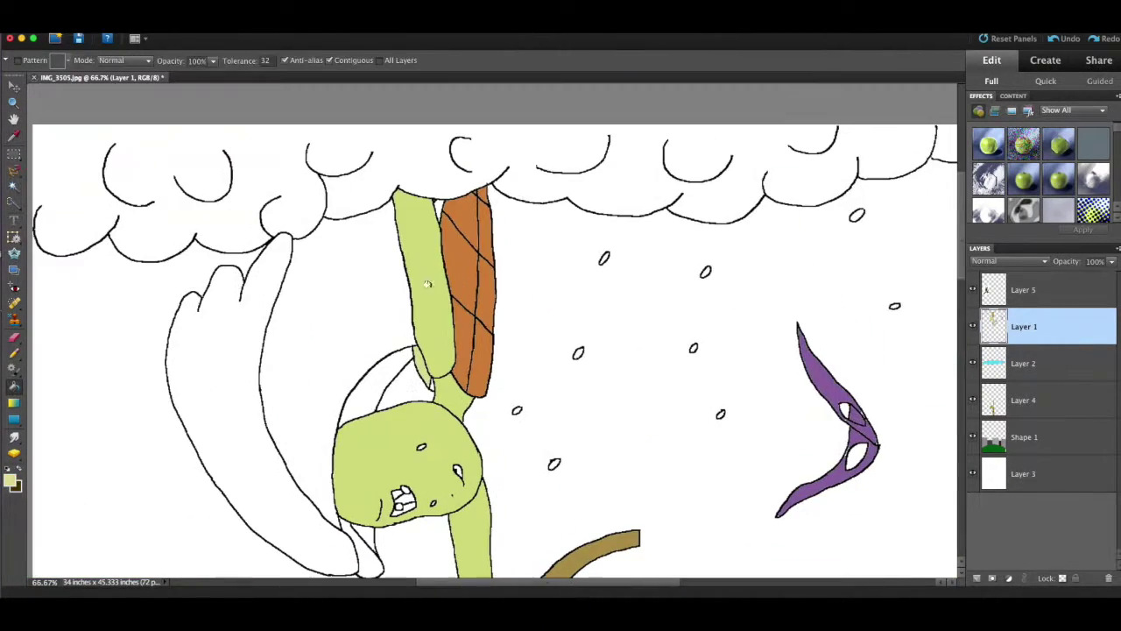
Fill the gap between the upper turtle's limb and shell, just beneath the cloud, with dark brown
{"action": "left_click", "coordinate": [430, 385]}
{"action": "left_click", "coordinate": [1064, 39]}
{"action": "key", "text": "super+="}
{"action": "key", "text": "super+="}
{"action": "key", "text": "super+="}
{"action": "left_click", "coordinate": [339, 441]}
{"action": "scroll", "coordinate": [339, 441], "scroll_direction": "up", "scroll_amount": 10}
{"action": "left_click", "coordinate": [391, 394]}
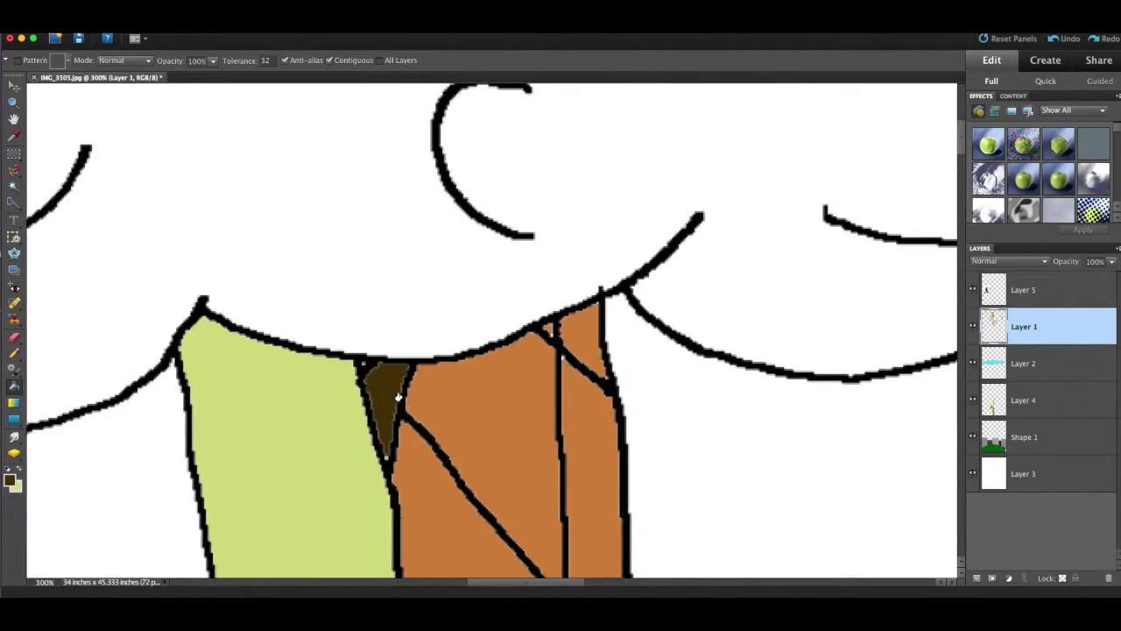
Delete the Donatello reference image layer, Layer 5
{"action": "key", "text": "super+minus"}
{"action": "key", "text": "super+minus"}
{"action": "key", "text": "super+minus"}
{"action": "key", "text": "super+minus"}
{"action": "scroll", "coordinate": [392, 359], "scroll_direction": "down", "scroll_amount": 8}
{"action": "scroll", "coordinate": [299, 369], "scroll_direction": "left", "scroll_amount": 4}
{"action": "left_click", "coordinate": [14, 86]}
{"action": "right_click", "coordinate": [1014, 278]}
{"action": "left_click", "coordinate": [1054, 460]}
{"action": "scroll", "coordinate": [491, 307], "scroll_direction": "up", "scroll_amount": 6}
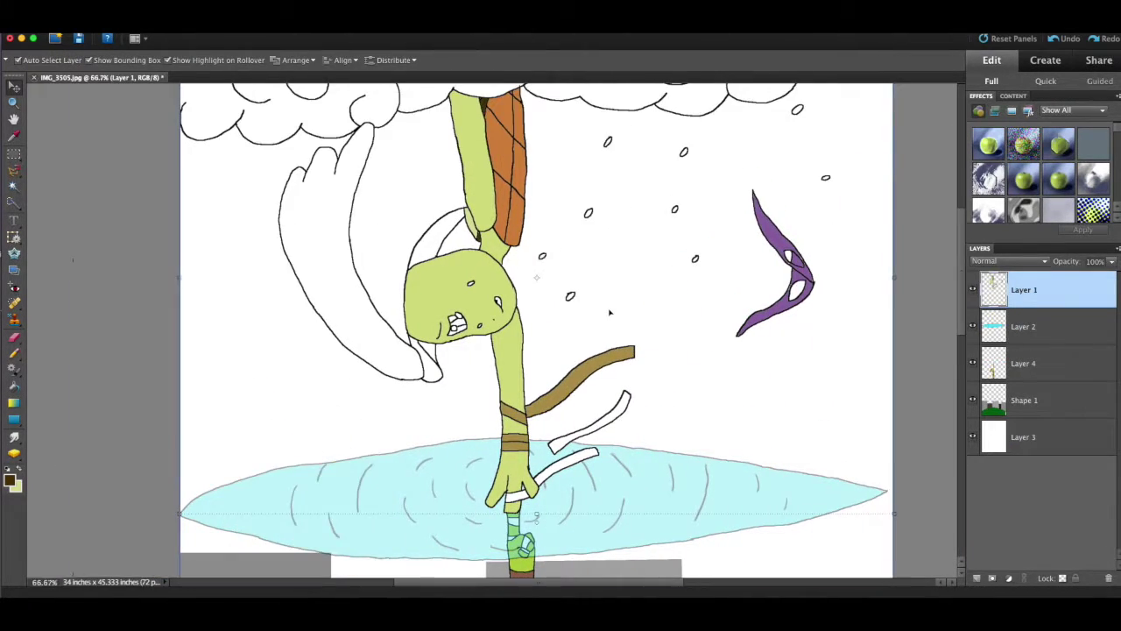
Fill the upper turtle's pupil with black and its iris with dark brown #512e05
{"action": "key", "text": "super+="}
{"action": "key", "text": "super+="}
{"action": "key", "text": "super+="}
{"action": "key", "text": "super+="}
{"action": "left_click", "coordinate": [420, 324]}
{"action": "left_click", "coordinate": [9, 480]}
{"action": "left_click", "coordinate": [650, 337]}
{"action": "left_click", "coordinate": [630, 303]}
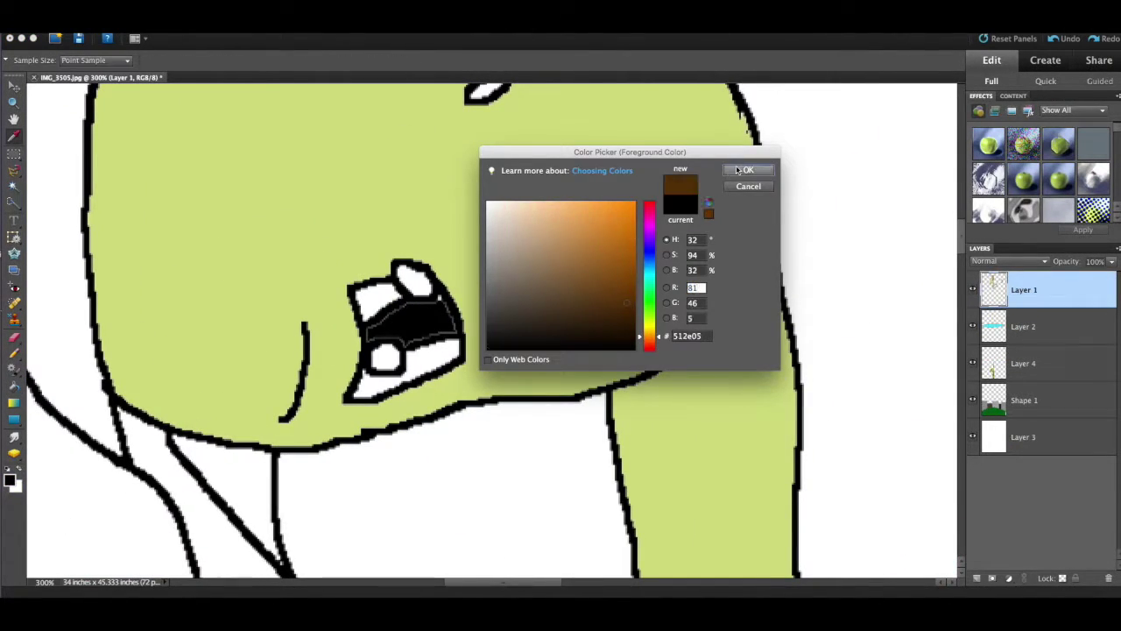
{"action": "left_click", "coordinate": [751, 170]}
{"action": "left_click", "coordinate": [420, 362]}
Set the foreground colour to light aqua and fill the tear at the upper turtle's eye with it
{"action": "scroll", "coordinate": [421, 362], "scroll_direction": "up", "scroll_amount": 3}
{"action": "scroll", "coordinate": [420, 361], "scroll_direction": "right", "scroll_amount": 3}
{"action": "left_click", "coordinate": [10, 480]}
{"action": "left_click", "coordinate": [649, 274]}
{"action": "left_click", "coordinate": [540, 209]}
{"action": "left_click", "coordinate": [752, 170]}
{"action": "left_click", "coordinate": [358, 330]}
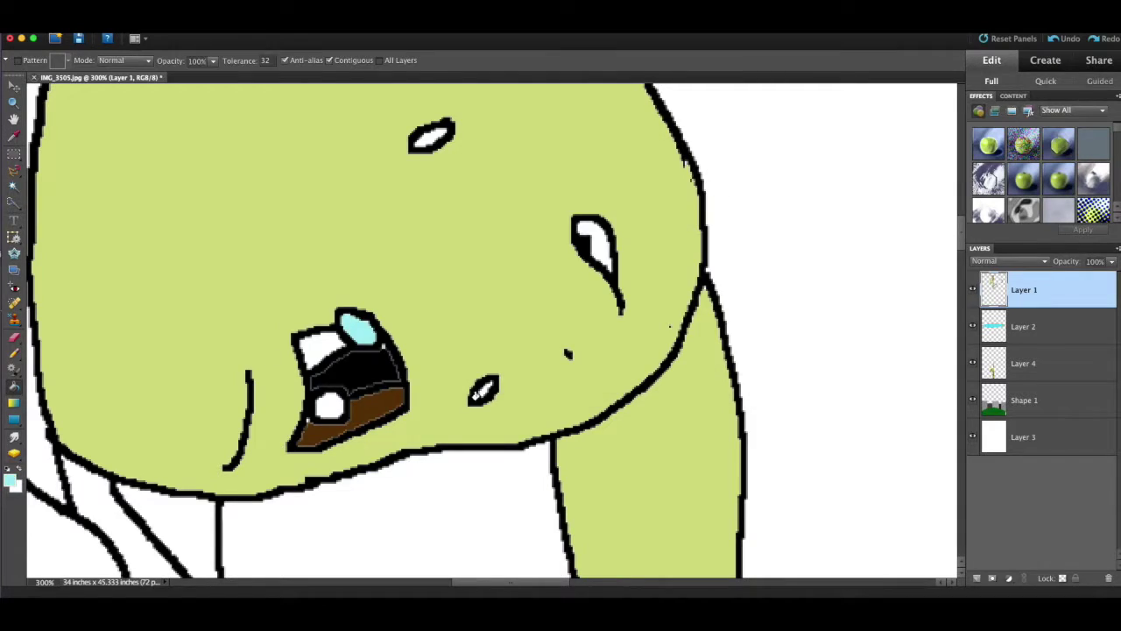
Fill the drops on the upper turtle's face and in the sky beside it with light aqua
{"action": "left_click", "coordinate": [431, 137]}
{"action": "scroll", "coordinate": [431, 137], "scroll_direction": "up", "scroll_amount": 6}
{"action": "left_click", "coordinate": [552, 303]}
{"action": "key", "text": "super+equal"}
{"action": "key", "text": "super+equal"}
{"action": "left_click", "coordinate": [412, 342]}
{"action": "left_click", "coordinate": [495, 541]}
{"action": "left_click", "coordinate": [448, 117]}
{"action": "left_click_drag", "start_coordinate": [934, 100], "coordinate": [510, 426]}
{"action": "left_click", "coordinate": [594, 540]}
{"action": "left_click", "coordinate": [470, 264]}
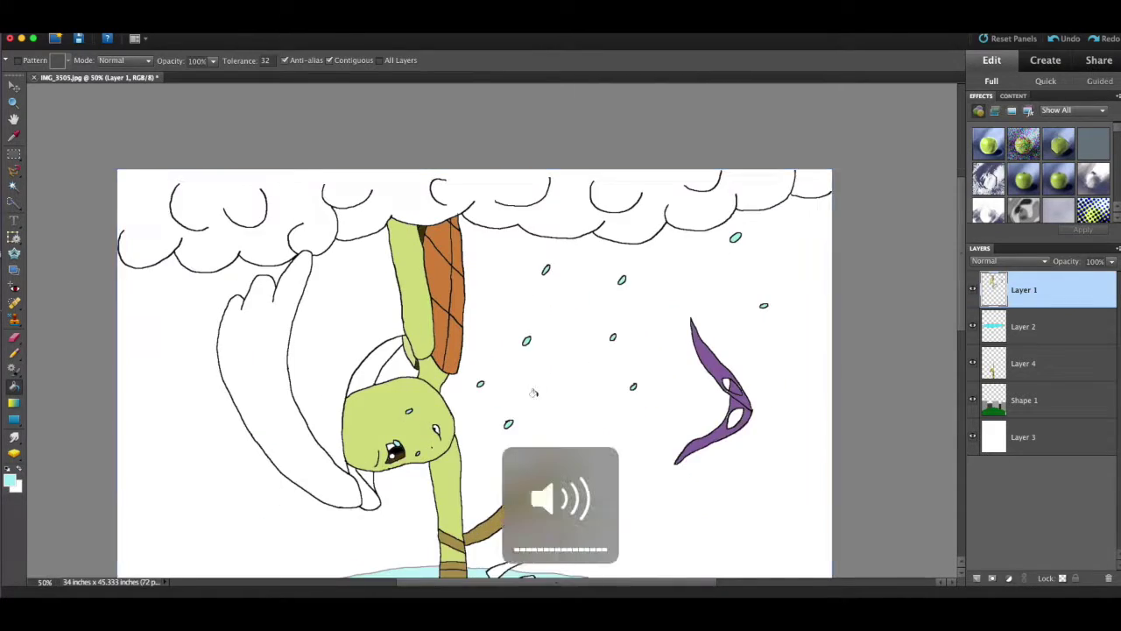
Create a new layer named Layer 5 in Normal mode at 100% opacity
{"action": "left_click", "coordinate": [369, 31]}
{"action": "left_click", "coordinate": [466, 38]}
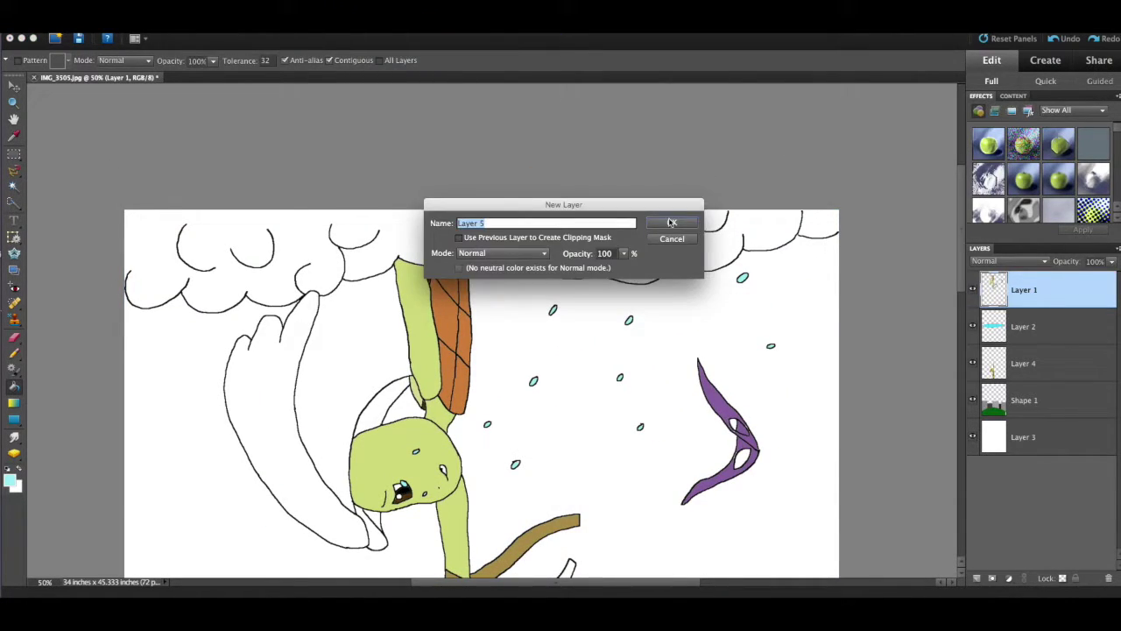
{"action": "key", "text": "Return"}
Scribble grey shading spots inside the cloud puffs with a 22 px Pencil and set the layer's opacity to 27%
{"action": "key", "text": "n"}
{"action": "left_click", "coordinate": [10, 479]}
{"action": "left_click", "coordinate": [488, 284]}
{"action": "left_click", "coordinate": [747, 172]}
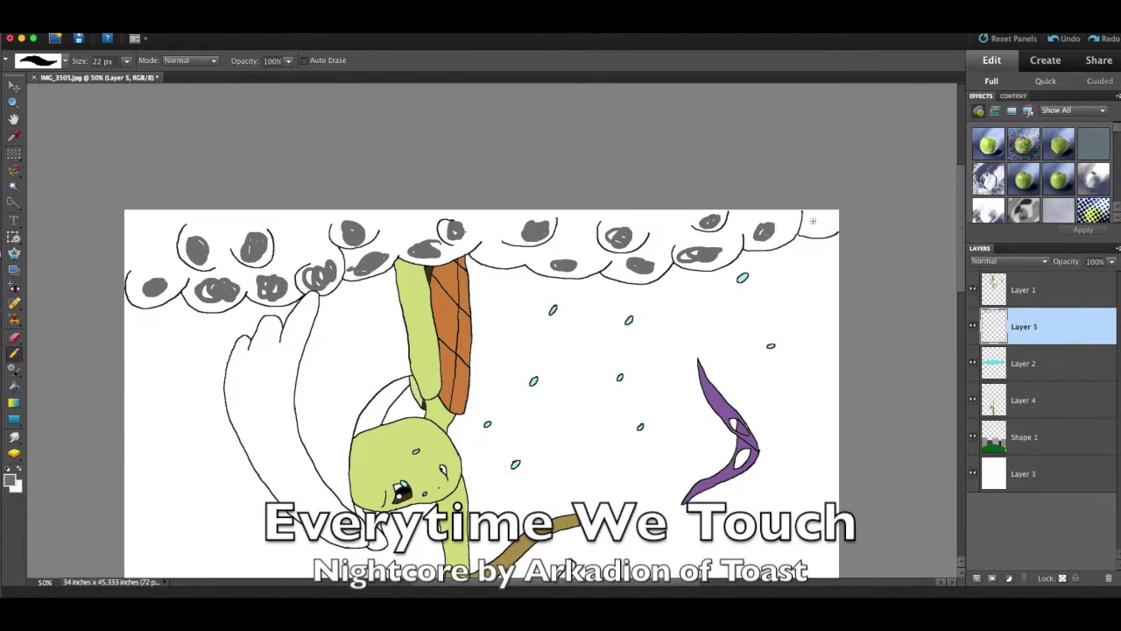
{"action": "left_click_drag", "start_coordinate": [1111, 280], "coordinate": [1065, 286]}
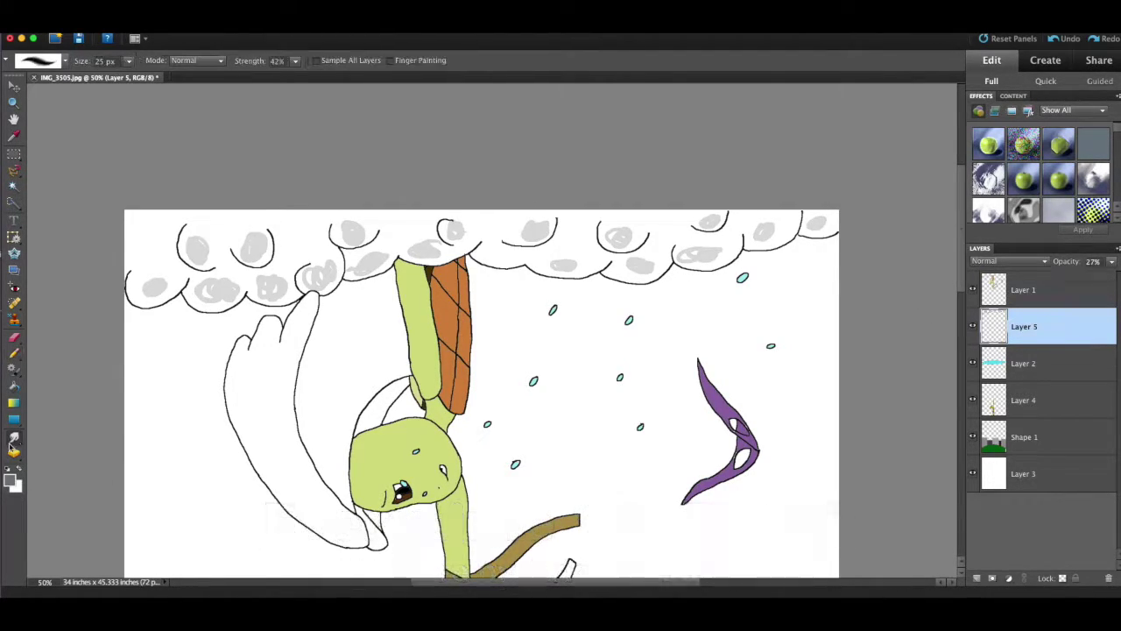
Soften the grey shading spots in the clouds' left end with a 45 px Smudge tool at 42% strength
{"action": "left_click", "coordinate": [14, 437]}
{"action": "key", "text": "super+plus"}
{"action": "key", "text": "super+plus"}
{"action": "scroll", "coordinate": [185, 216], "scroll_direction": "left", "scroll_amount": 9}
{"action": "scroll", "coordinate": [184, 216], "scroll_direction": "up", "scroll_amount": 4}
{"action": "left_click_drag", "start_coordinate": [359, 259], "coordinate": [387, 318]}
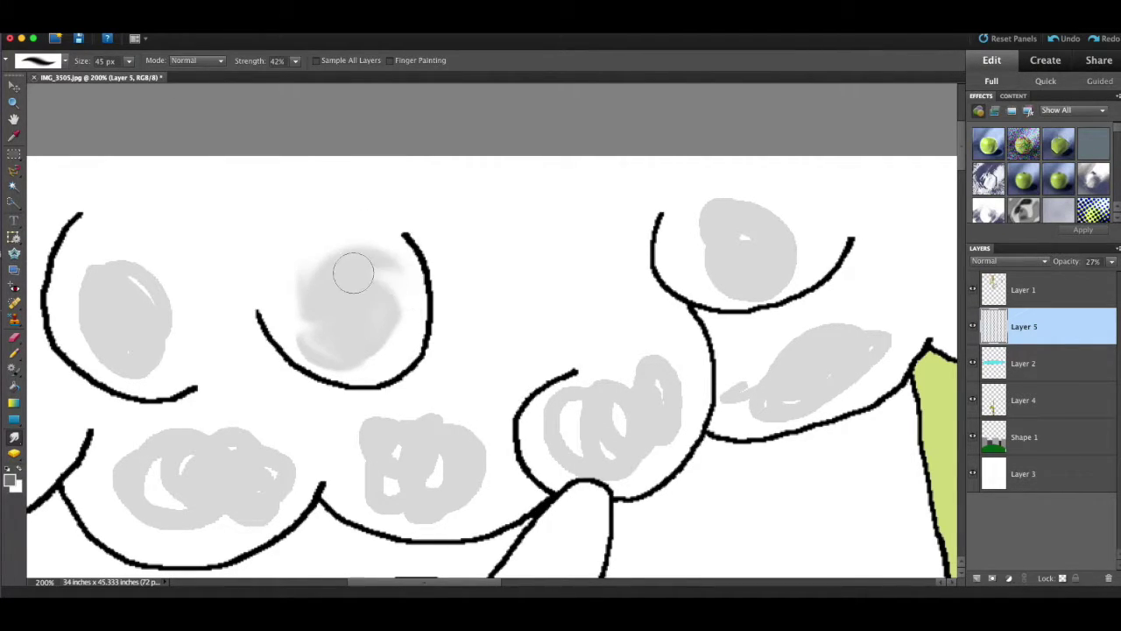
{"action": "left_click_drag", "start_coordinate": [396, 276], "coordinate": [414, 307]}
{"action": "scroll", "coordinate": [303, 273], "scroll_direction": "left", "scroll_amount": 5}
{"action": "left_click_drag", "start_coordinate": [487, 285], "coordinate": [546, 289]}
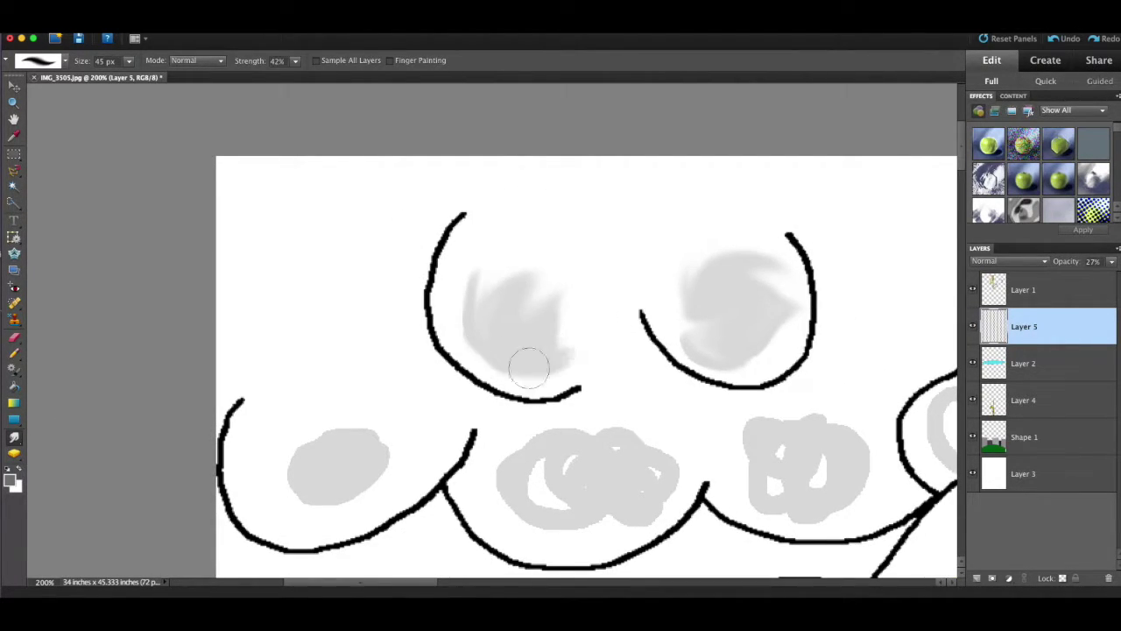
{"action": "scroll", "coordinate": [556, 341], "scroll_direction": "down", "scroll_amount": 3}
{"action": "mouse_move", "coordinate": [433, 353]}
{"action": "left_mouse_down"}
{"action": "mouse_move", "coordinate": [388, 368]}
{"action": "mouse_move", "coordinate": [301, 350]}
{"action": "mouse_move", "coordinate": [325, 268]}
{"action": "mouse_move", "coordinate": [376, 289]}
{"action": "left_mouse_up"}
Smudge the remaining grey shading spots in the cloud puffs across to the drawing's right edge
{"action": "scroll", "coordinate": [300, 320], "scroll_direction": "up", "scroll_amount": 3}
{"action": "scroll", "coordinate": [300, 321], "scroll_direction": "right", "scroll_amount": 4}
{"action": "mouse_move", "coordinate": [596, 262]}
{"action": "left_mouse_down"}
{"action": "mouse_move", "coordinate": [539, 356]}
{"action": "mouse_move", "coordinate": [556, 272]}
{"action": "mouse_move", "coordinate": [499, 343]}
{"action": "mouse_move", "coordinate": [541, 323]}
{"action": "mouse_move", "coordinate": [542, 394]}
{"action": "mouse_move", "coordinate": [521, 360]}
{"action": "mouse_move", "coordinate": [471, 329]}
{"action": "mouse_move", "coordinate": [481, 423]}
{"action": "mouse_move", "coordinate": [514, 330]}
{"action": "mouse_move", "coordinate": [509, 365]}
{"action": "mouse_move", "coordinate": [763, 309]}
{"action": "mouse_move", "coordinate": [607, 351]}
{"action": "mouse_move", "coordinate": [692, 368]}
{"action": "left_mouse_up"}
{"action": "scroll", "coordinate": [570, 325], "scroll_direction": "down", "scroll_amount": 5}
{"action": "scroll", "coordinate": [570, 325], "scroll_direction": "left", "scroll_amount": 1}
{"action": "scroll", "coordinate": [429, 386], "scroll_direction": "right", "scroll_amount": 5}
{"action": "scroll", "coordinate": [429, 386], "scroll_direction": "up", "scroll_amount": 2}
{"action": "scroll", "coordinate": [611, 186], "scroll_direction": "right", "scroll_amount": 5}
{"action": "scroll", "coordinate": [611, 185], "scroll_direction": "up", "scroll_amount": 2}
{"action": "mouse_move", "coordinate": [612, 185]}
{"action": "left_mouse_down"}
{"action": "mouse_move", "coordinate": [646, 251]}
{"action": "mouse_move", "coordinate": [666, 370]}
{"action": "mouse_move", "coordinate": [708, 358]}
{"action": "mouse_move", "coordinate": [695, 350]}
{"action": "mouse_move", "coordinate": [826, 257]}
{"action": "left_mouse_up"}
{"action": "scroll", "coordinate": [708, 358], "scroll_direction": "right", "scroll_amount": 5}
{"action": "scroll", "coordinate": [709, 358], "scroll_direction": "up", "scroll_amount": 2}
{"action": "scroll", "coordinate": [826, 258], "scroll_direction": "right", "scroll_amount": 5}
{"action": "scroll", "coordinate": [826, 258], "scroll_direction": "up", "scroll_amount": 2}
{"action": "mouse_move", "coordinate": [482, 312]}
{"action": "left_mouse_down"}
{"action": "mouse_move", "coordinate": [456, 333]}
{"action": "mouse_move", "coordinate": [538, 303]}
{"action": "mouse_move", "coordinate": [527, 332]}
{"action": "mouse_move", "coordinate": [633, 450]}
{"action": "left_mouse_up"}
{"action": "scroll", "coordinate": [700, 295], "scroll_direction": "right", "scroll_amount": 5}
{"action": "mouse_move", "coordinate": [701, 295]}
{"action": "left_mouse_down"}
{"action": "mouse_move", "coordinate": [650, 316]}
{"action": "mouse_move", "coordinate": [732, 346]}
{"action": "mouse_move", "coordinate": [778, 425]}
{"action": "mouse_move", "coordinate": [749, 489]}
{"action": "mouse_move", "coordinate": [589, 465]}
{"action": "mouse_move", "coordinate": [625, 404]}
{"action": "mouse_move", "coordinate": [526, 459]}
{"action": "mouse_move", "coordinate": [592, 319]}
{"action": "mouse_move", "coordinate": [592, 291]}
{"action": "mouse_move", "coordinate": [673, 299]}
{"action": "left_mouse_up"}
{"action": "scroll", "coordinate": [724, 476], "scroll_direction": "right", "scroll_amount": 5}
{"action": "scroll", "coordinate": [723, 476], "scroll_direction": "up", "scroll_amount": 1}
{"action": "scroll", "coordinate": [486, 328], "scroll_direction": "right", "scroll_amount": 5}
{"action": "mouse_move", "coordinate": [600, 361]}
{"action": "left_mouse_down"}
{"action": "mouse_move", "coordinate": [660, 298]}
{"action": "mouse_move", "coordinate": [615, 375]}
{"action": "left_mouse_up"}
{"action": "mouse_move", "coordinate": [854, 285]}
{"action": "left_mouse_down"}
{"action": "mouse_move", "coordinate": [788, 323]}
{"action": "mouse_move", "coordinate": [832, 289]}
{"action": "left_mouse_up"}
{"action": "key", "text": "super+minus"}
{"action": "key", "text": "super+minus"}
{"action": "key", "text": "ctrl+minus"}
{"action": "key", "text": "ctrl+minus"}
{"action": "key", "text": "ctrl+minus"}
Fill the upper turtle's wing with white and merge the cloud shading layer, moved above Layer 1, down into Layer 1
{"action": "left_click", "coordinate": [14, 385]}
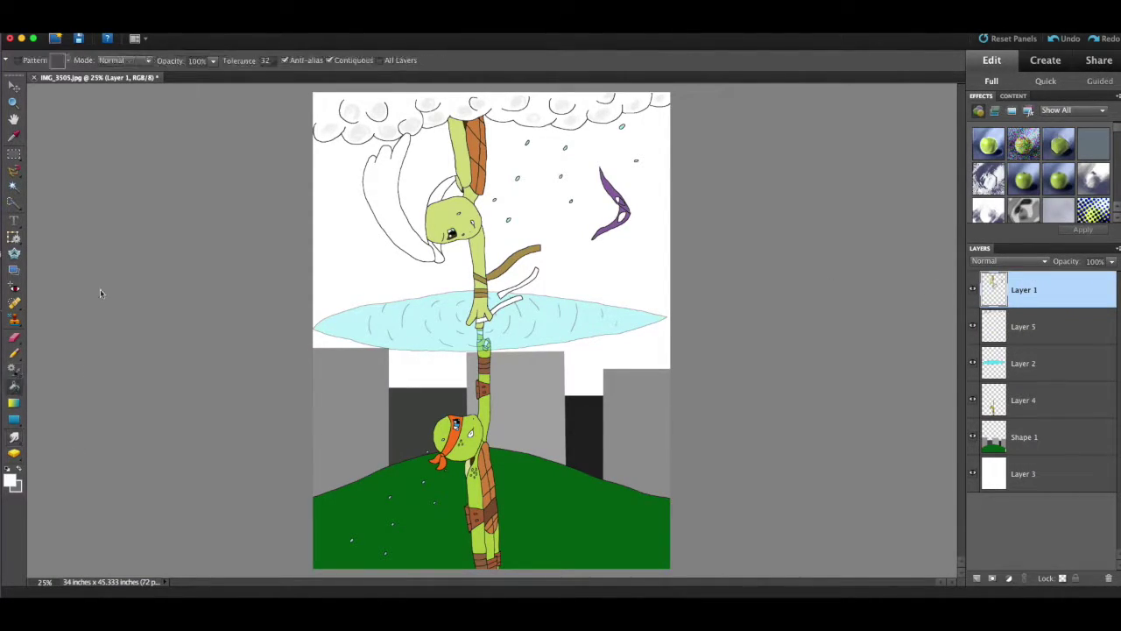
{"action": "left_click_drag", "start_coordinate": [1035, 327], "coordinate": [1035, 282]}
{"action": "right_click", "coordinate": [1035, 286]}
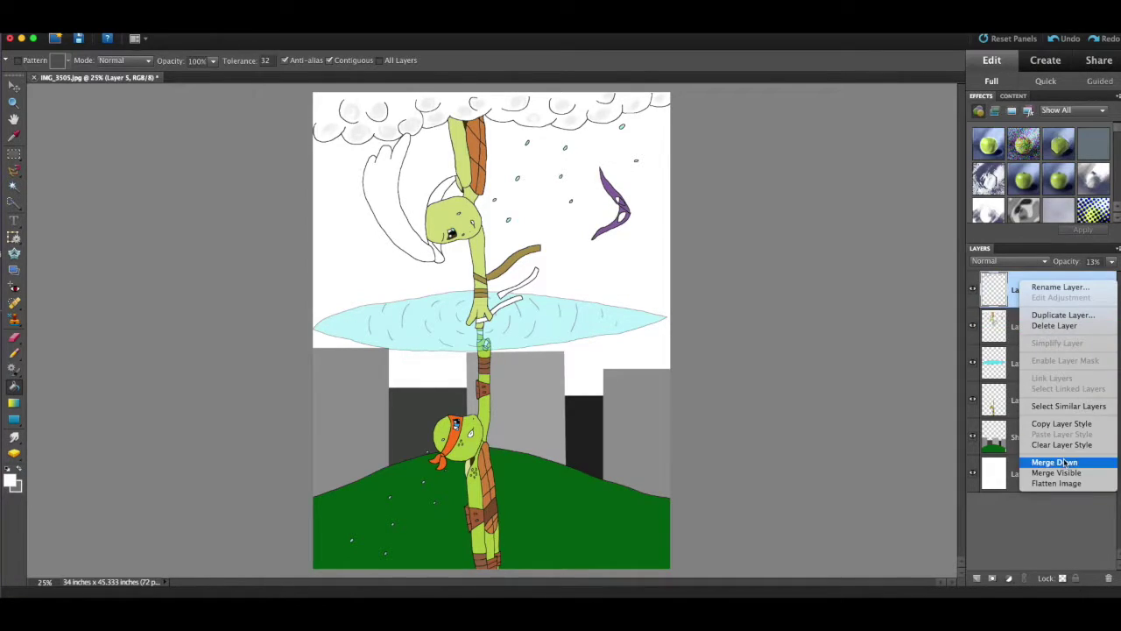
{"action": "left_click", "coordinate": [386, 198]}
{"action": "left_click", "coordinate": [1035, 327]}
{"action": "right_click", "coordinate": [999, 291]}
{"action": "left_click", "coordinate": [1033, 327]}
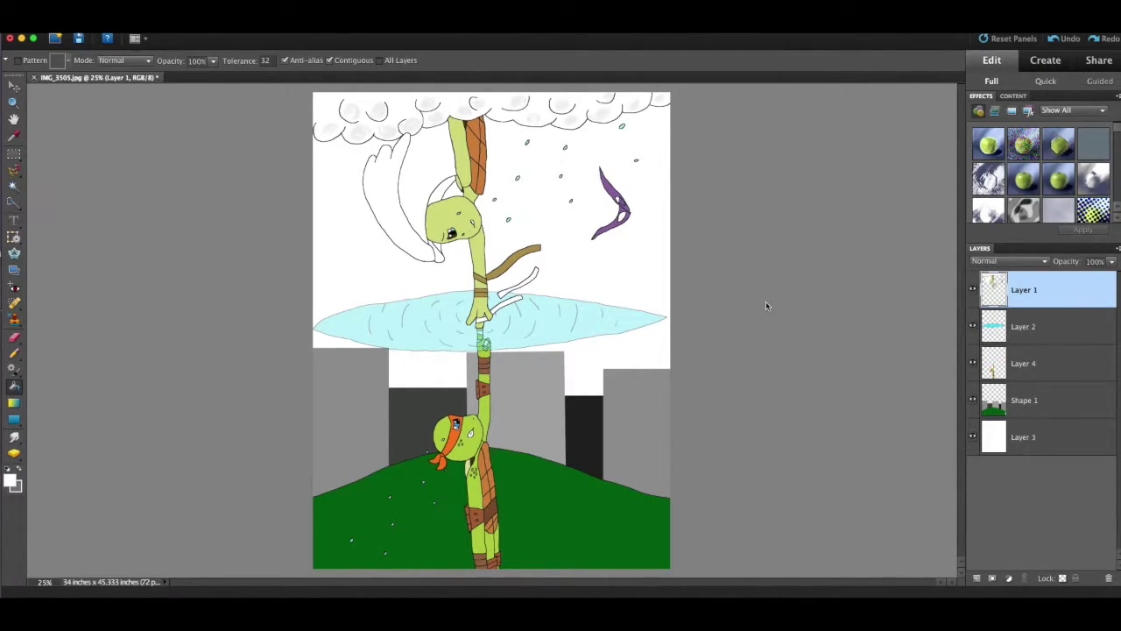
{"action": "left_click", "coordinate": [312, 27]}
{"action": "mouse_move", "coordinate": [335, 36]}
{"action": "left_click", "coordinate": [470, 38]}
{"action": "key", "text": "Return"}
{"action": "left_click_drag", "start_coordinate": [1051, 287], "coordinate": [1041, 456]}
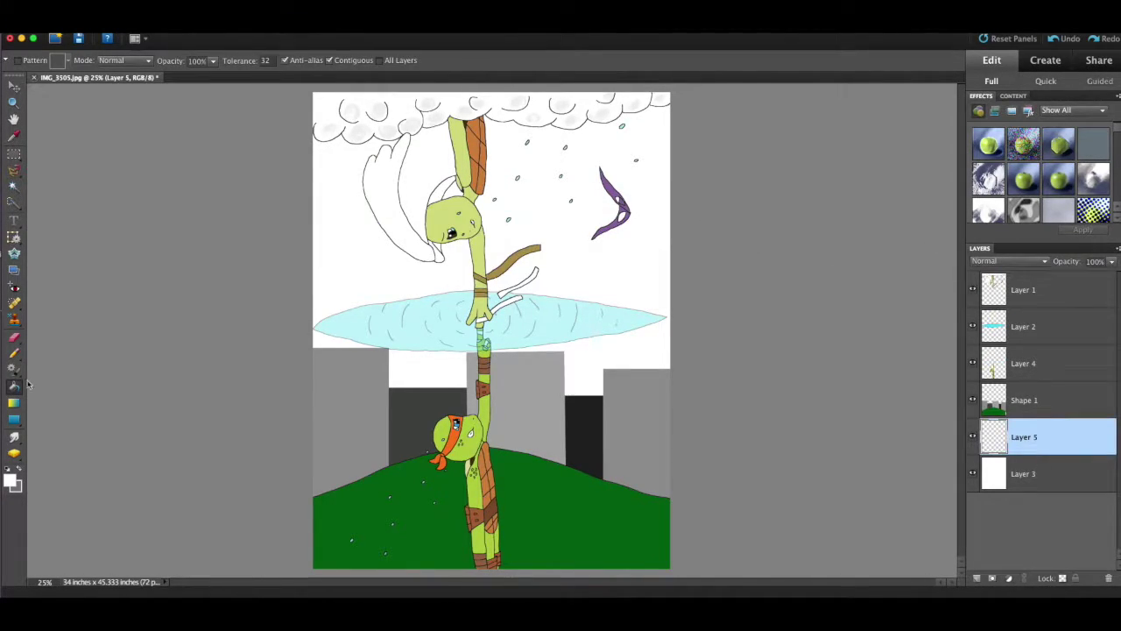
{"action": "key", "text": "Delete"}
Set the foreground colour to dark navy and fill the lower background around the buildings with it on Layer 3
{"action": "left_click", "coordinate": [9, 481]}
{"action": "left_click", "coordinate": [648, 254]}
{"action": "left_click", "coordinate": [745, 169]}
{"action": "key", "text": "ctrl+z"}
{"action": "key", "text": "k"}
{"action": "left_click", "coordinate": [471, 377]}
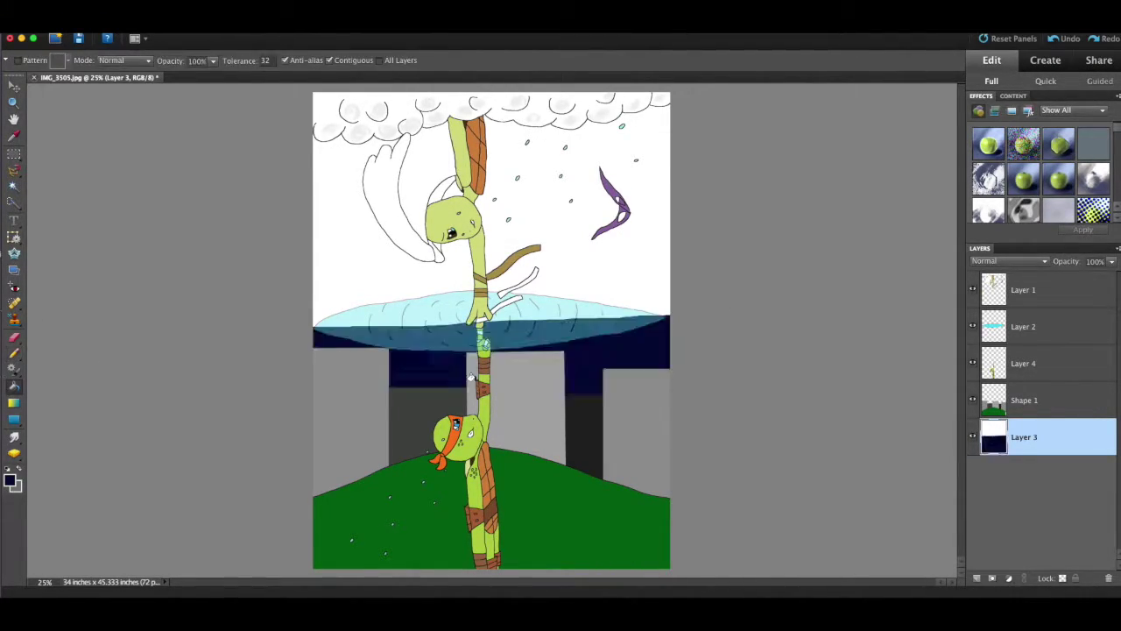
Set the foreground colour to light blue and fill the upper sky on Layer 3 with it
{"action": "left_click", "coordinate": [11, 481]}
{"action": "left_click", "coordinate": [530, 204]}
{"action": "left_click", "coordinate": [745, 169]}
{"action": "left_click", "coordinate": [657, 210]}
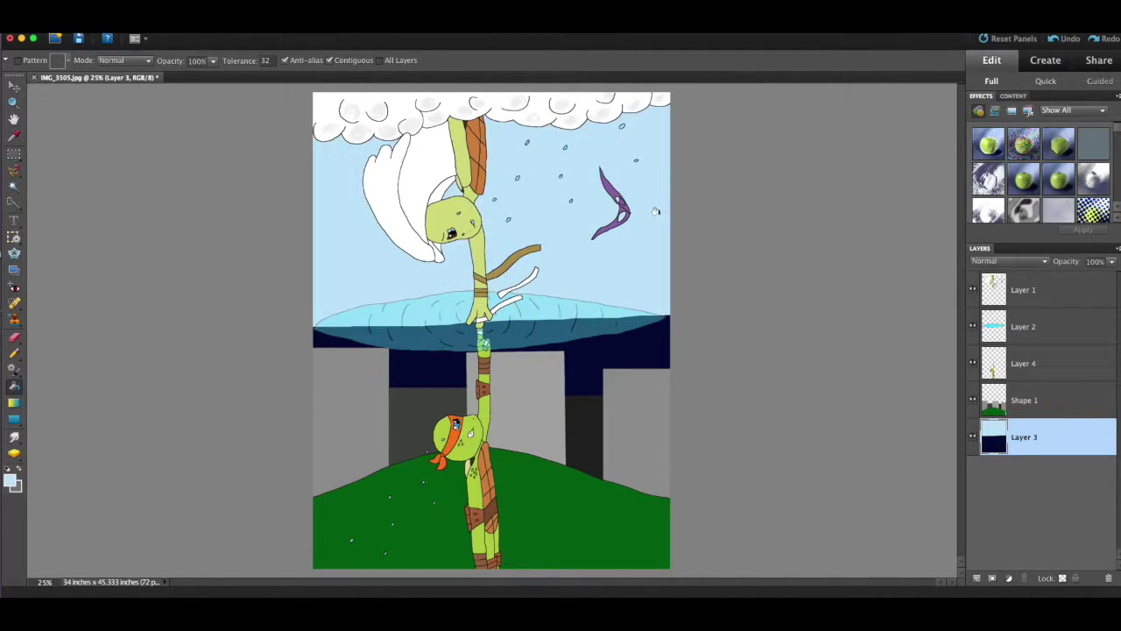
Raise the opacity of the water on Layer 2 to hide more of the background behind it
{"action": "left_click", "coordinate": [1086, 326]}
{"action": "left_click", "coordinate": [1112, 261]}
{"action": "left_click_drag", "start_coordinate": [1075, 277], "coordinate": [1086, 278]}
{"action": "left_click", "coordinate": [947, 312]}
{"action": "key", "text": "v"}
{"action": "left_click_drag", "start_coordinate": [670, 320], "coordinate": [673, 320]}
{"action": "left_click", "coordinate": [642, 359]}
{"action": "left_click", "coordinate": [746, 344]}
Smudge the boundary between light blue and navy behind the water on Layer 3, using an 85 px brush at 42% strength
{"action": "left_click", "coordinate": [1051, 436]}
{"action": "left_click", "coordinate": [14, 437]}
{"action": "key", "text": "super+plus"}
{"action": "key", "text": "super+plus"}
{"action": "scroll", "coordinate": [493, 333], "scroll_direction": "left", "scroll_amount": 1}
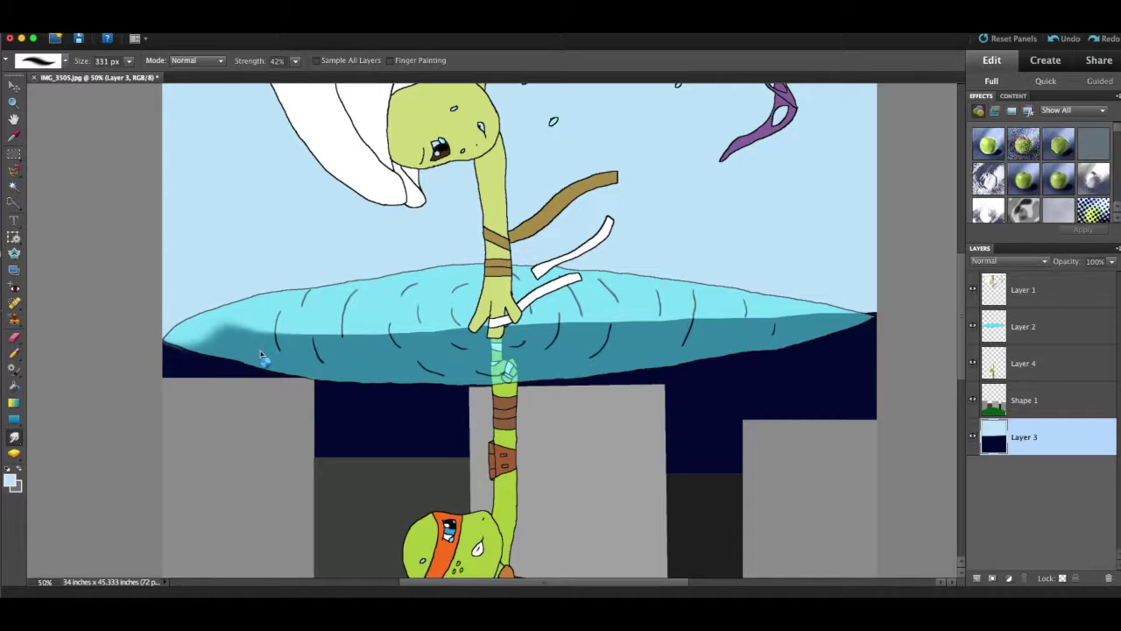
{"action": "left_click_drag", "start_coordinate": [263, 354], "coordinate": [260, 352]}
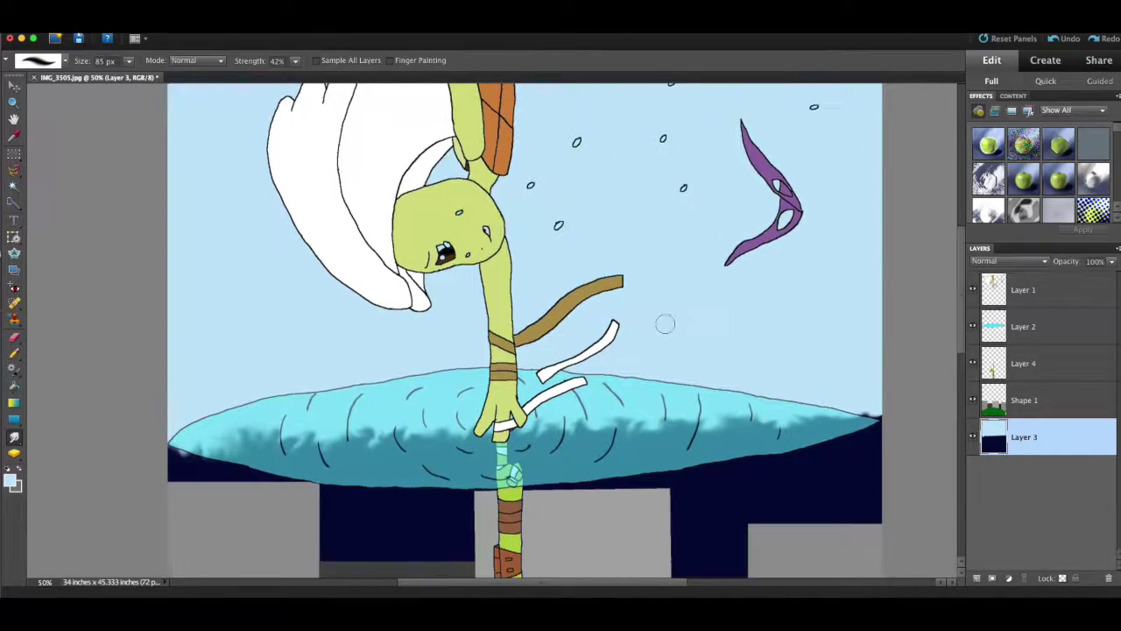
Fill the upper turtle's tooth, eye white and eye highlight with white on Layer 1
{"action": "left_click", "coordinate": [13, 388]}
{"action": "key", "text": "super+plus"}
{"action": "key", "text": "super+plus"}
{"action": "key", "text": "super+plus"}
{"action": "key", "text": "super+plus"}
{"action": "scroll", "coordinate": [355, 508], "scroll_direction": "up", "scroll_amount": 4}
{"action": "left_click", "coordinate": [621, 280]}
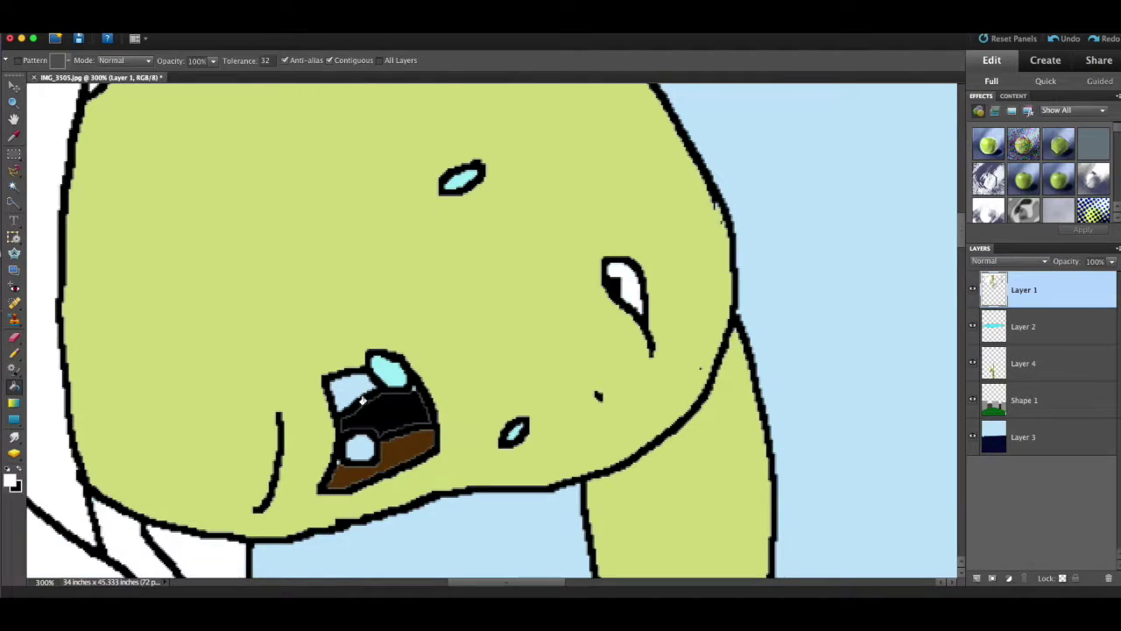
{"action": "left_click", "coordinate": [351, 393]}
{"action": "left_click", "coordinate": [362, 450]}
{"action": "scroll", "coordinate": [443, 403], "scroll_direction": "right", "scroll_amount": 8}
{"action": "key", "text": "super+minus"}
{"action": "key", "text": "super+minus"}
{"action": "key", "text": "super+minus"}
{"action": "scroll", "coordinate": [398, 371], "scroll_direction": "down", "scroll_amount": 3}
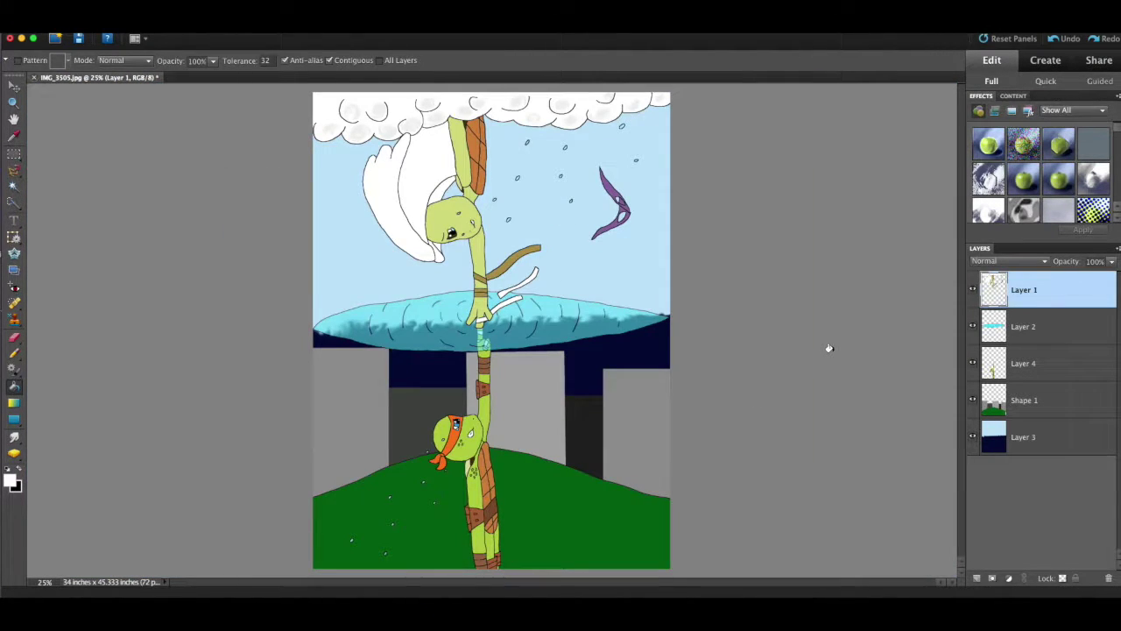
Set the foreground colour to yellow and draw rectangular windows on the upper part of the leftmost building, above Shape 1
{"action": "left_click", "coordinate": [995, 404]}
{"action": "left_click", "coordinate": [10, 480]}
{"action": "left_click", "coordinate": [650, 327]}
{"action": "left_click", "coordinate": [611, 209]}
{"action": "left_click", "coordinate": [749, 170]}
{"action": "left_click", "coordinate": [13, 419]}
{"action": "scroll", "coordinate": [340, 393], "scroll_direction": "up", "scroll_amount": 4}
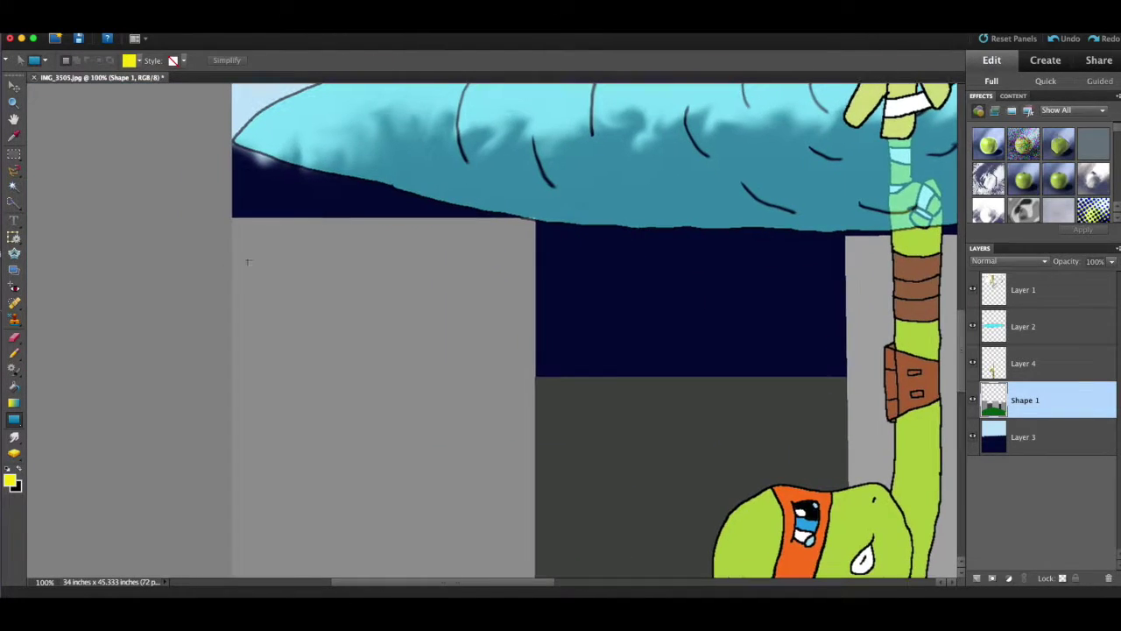
{"action": "left_click_drag", "start_coordinate": [248, 261], "coordinate": [296, 331]}
{"action": "mouse_move", "coordinate": [333, 261]}
{"action": "left_mouse_down"}
{"action": "mouse_move", "coordinate": [380, 331]}
{"action": "mouse_move", "coordinate": [469, 378]}
{"action": "left_mouse_up"}
{"action": "scroll", "coordinate": [412, 302], "scroll_direction": "down", "scroll_amount": 2}
{"action": "mouse_move", "coordinate": [249, 310]}
{"action": "left_mouse_down"}
{"action": "mouse_move", "coordinate": [312, 382]}
{"action": "mouse_move", "coordinate": [292, 383]}
{"action": "left_mouse_up"}
{"action": "scroll", "coordinate": [340, 298], "scroll_direction": "down", "scroll_amount": 5}
{"action": "left_click_drag", "start_coordinate": [341, 299], "coordinate": [380, 368]}
{"action": "left_click_drag", "start_coordinate": [468, 364], "coordinate": [513, 440]}
{"action": "scroll", "coordinate": [255, 380], "scroll_direction": "down", "scroll_amount": 2}
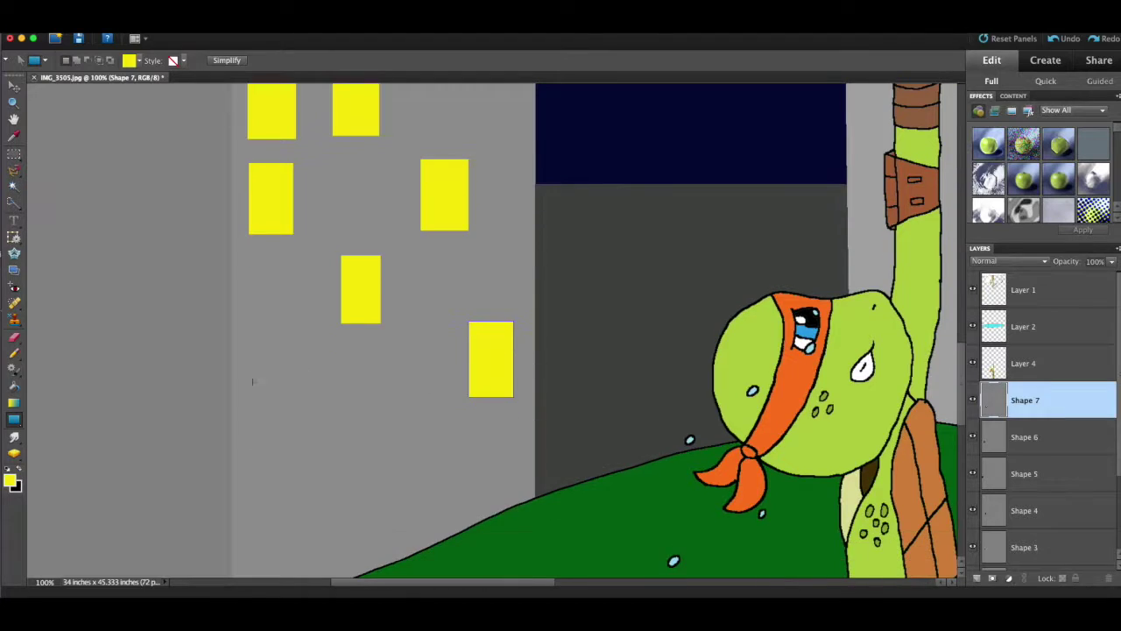
Draw more yellow rectangular windows on the lower part of the leftmost building, down to the hill
{"action": "left_click_drag", "start_coordinate": [328, 398], "coordinate": [330, 403]}
{"action": "key", "text": "super+z"}
{"action": "mouse_move", "coordinate": [240, 334]}
{"action": "left_mouse_down"}
{"action": "mouse_move", "coordinate": [289, 405]}
{"action": "mouse_move", "coordinate": [287, 498]}
{"action": "left_mouse_up"}
{"action": "scroll", "coordinate": [288, 391], "scroll_direction": "down", "scroll_amount": 5}
{"action": "scroll", "coordinate": [337, 349], "scroll_direction": "up", "scroll_amount": 1}
{"action": "left_click_drag", "start_coordinate": [450, 408], "coordinate": [451, 408]}
{"action": "left_click_drag", "start_coordinate": [325, 336], "coordinate": [369, 409]}
{"action": "key", "text": "super+minus"}
{"action": "key", "text": "super+minus"}
{"action": "scroll", "coordinate": [369, 409], "scroll_direction": "up", "scroll_amount": 5}
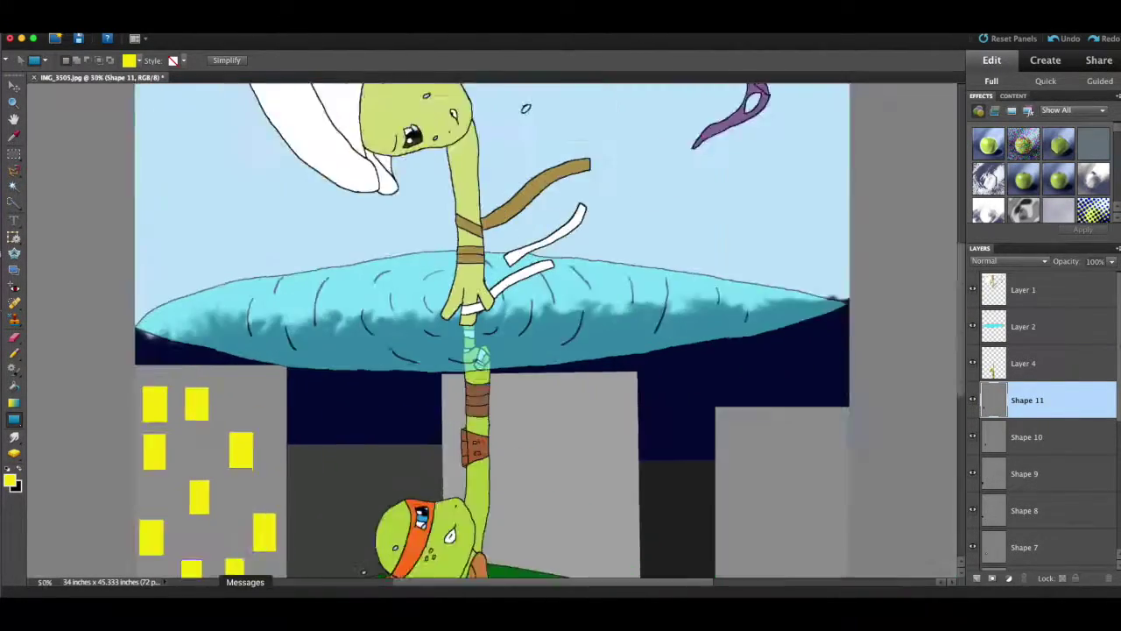
Switch the shape colour to black and draw two rectangular windows in the top row of the leftmost building
{"action": "key", "text": "super+equal"}
{"action": "key", "text": "super+equal"}
{"action": "key", "text": "super+equal"}
{"action": "scroll", "coordinate": [543, 345], "scroll_direction": "up", "scroll_amount": 5}
{"action": "key", "text": "x"}
{"action": "left_click_drag", "start_coordinate": [339, 259], "coordinate": [436, 397]}
{"action": "left_click", "coordinate": [1062, 38]}
{"action": "left_click", "coordinate": [140, 61]}
{"action": "left_click", "coordinate": [184, 80]}
{"action": "left_click_drag", "start_coordinate": [362, 260], "coordinate": [439, 381]}
{"action": "left_click_drag", "start_coordinate": [494, 261], "coordinate": [563, 384]}
Draw black rectangular windows in the gaps between the yellow ones in the leftmost building's middle rows
{"action": "scroll", "coordinate": [563, 384], "scroll_direction": "down", "scroll_amount": 3}
{"action": "left_click_drag", "start_coordinate": [238, 317], "coordinate": [341, 458]}
{"action": "scroll", "coordinate": [344, 458], "scroll_direction": "down", "scroll_amount": 2}
{"action": "left_click_drag", "start_coordinate": [489, 245], "coordinate": [558, 372]}
{"action": "scroll", "coordinate": [525, 350], "scroll_direction": "down", "scroll_amount": 3}
{"action": "left_click_drag", "start_coordinate": [460, 307], "coordinate": [534, 426]}
{"action": "left_click_drag", "start_coordinate": [336, 315], "coordinate": [433, 443]}
Draw the remaining black windows in the leftmost building's empty gaps and lower rows, and merge the window shapes into Shape 1
{"action": "scroll", "coordinate": [432, 443], "scroll_direction": "left", "scroll_amount": 3}
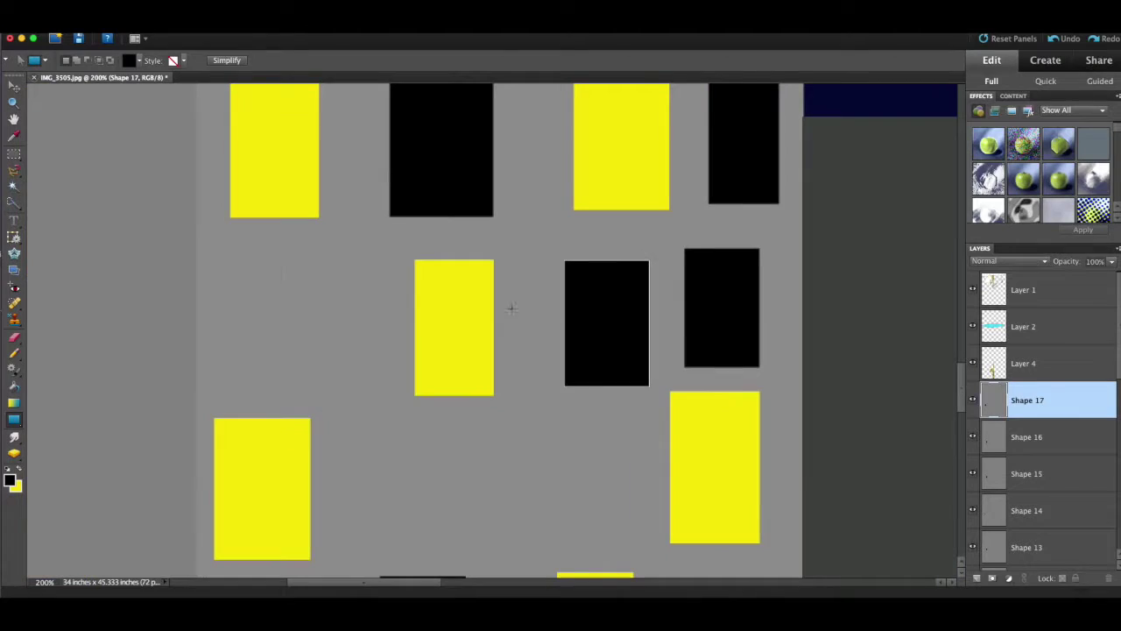
{"action": "left_click_drag", "start_coordinate": [245, 265], "coordinate": [334, 373]}
{"action": "scroll", "coordinate": [335, 373], "scroll_direction": "down", "scroll_amount": 3}
{"action": "left_click_drag", "start_coordinate": [296, 267], "coordinate": [378, 389]}
{"action": "scroll", "coordinate": [296, 369], "scroll_direction": "right", "scroll_amount": 1}
{"action": "left_click_drag", "start_coordinate": [295, 369], "coordinate": [232, 369]}
{"action": "left_click_drag", "start_coordinate": [338, 260], "coordinate": [418, 378]}
{"action": "left_click_drag", "start_coordinate": [418, 377], "coordinate": [417, 257]}
{"action": "left_click_drag", "start_coordinate": [473, 304], "coordinate": [548, 429]}
{"action": "left_click_drag", "start_coordinate": [548, 429], "coordinate": [610, 298]}
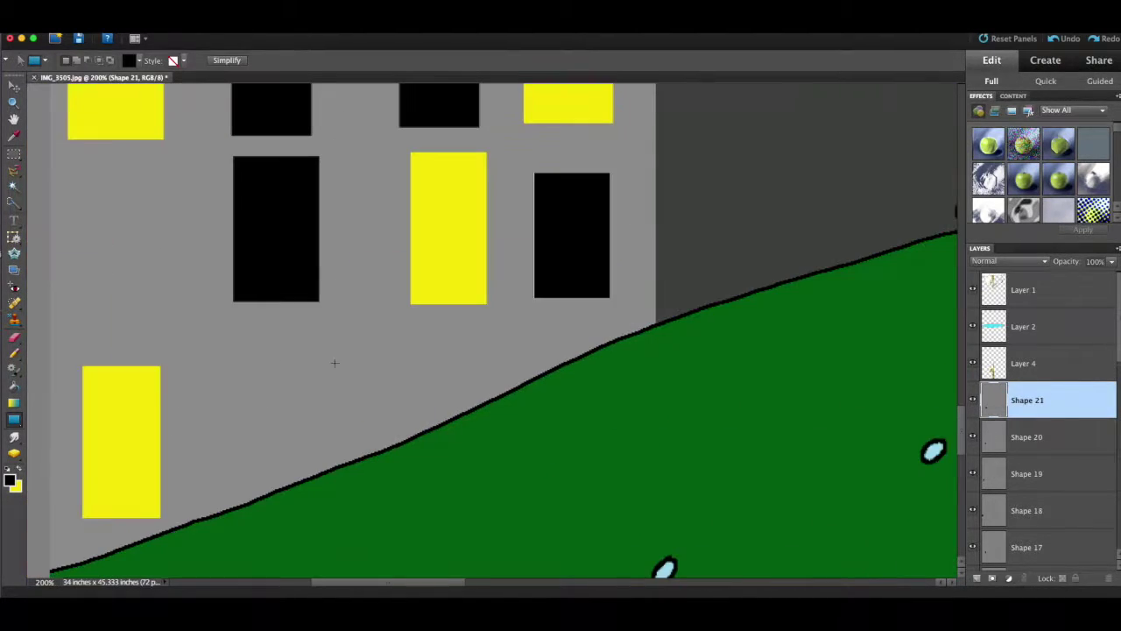
{"action": "left_click_drag", "start_coordinate": [317, 450], "coordinate": [320, 452]}
{"action": "scroll", "coordinate": [350, 368], "scroll_direction": "up", "scroll_amount": 3}
{"action": "scroll", "coordinate": [363, 368], "scroll_direction": "up", "scroll_amount": 2}
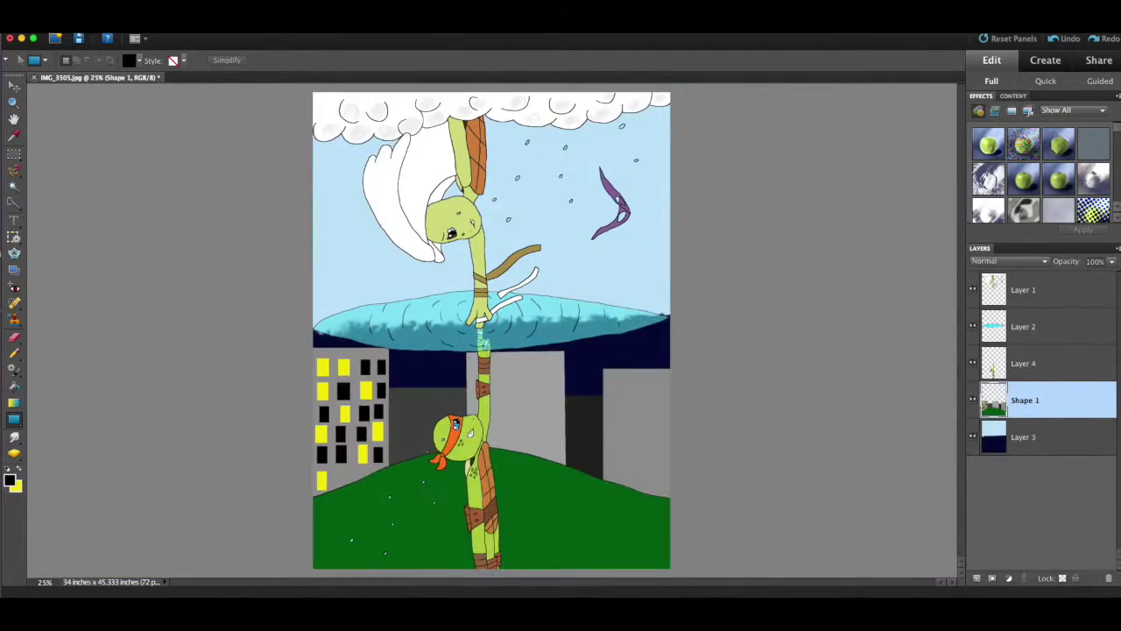
Create a new layer above Shape 1 and set up a yellow 210 px brush at 37% opacity for the window glow
{"action": "key", "text": "ctrl+shift+n"}
{"action": "key", "text": "Return"}
{"action": "left_click", "coordinate": [13, 354]}
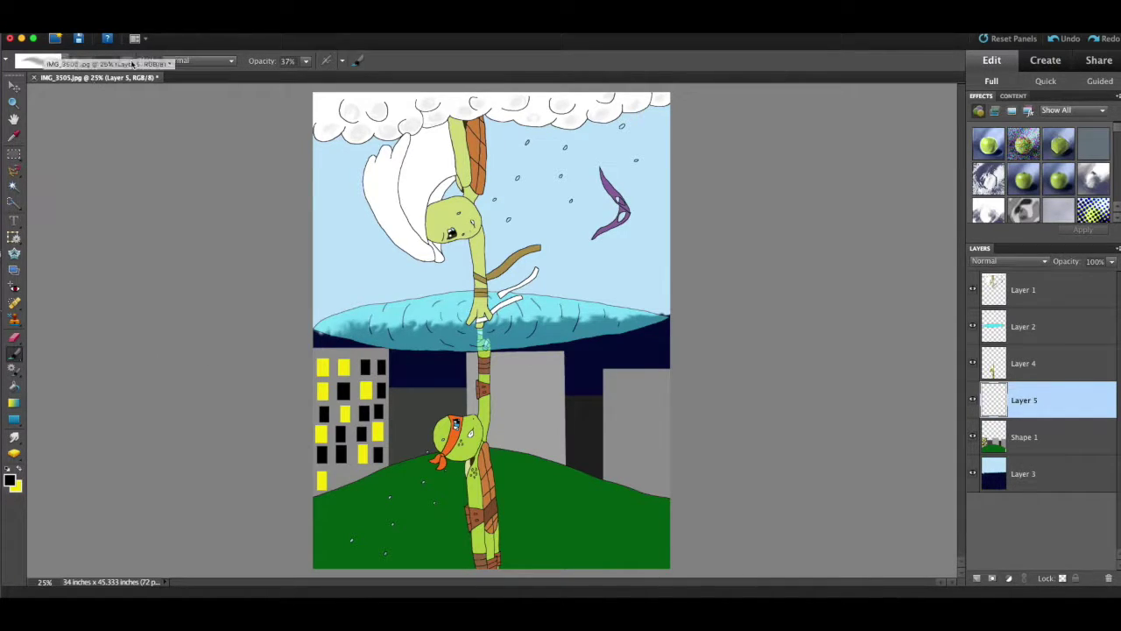
{"action": "scroll", "coordinate": [329, 364], "scroll_direction": "up", "scroll_amount": 6}
{"action": "mouse_move", "coordinate": [269, 274]}
{"action": "left_mouse_down"}
{"action": "mouse_move", "coordinate": [310, 512]}
{"action": "mouse_move", "coordinate": [285, 406]}
{"action": "left_mouse_up"}
{"action": "key", "text": "ctrl+z"}
{"action": "left_click_drag", "start_coordinate": [133, 79], "coordinate": [140, 79]}
Paint a soft yellow glow around the lit windows in the upper and middle rows of the leftmost building
{"action": "mouse_move", "coordinate": [269, 299]}
{"action": "left_mouse_down"}
{"action": "mouse_move", "coordinate": [344, 401]}
{"action": "mouse_move", "coordinate": [306, 311]}
{"action": "left_mouse_up"}
{"action": "mouse_move", "coordinate": [552, 308]}
{"action": "left_mouse_down"}
{"action": "mouse_move", "coordinate": [450, 371]}
{"action": "mouse_move", "coordinate": [578, 350]}
{"action": "left_mouse_up"}
{"action": "scroll", "coordinate": [426, 288], "scroll_direction": "right", "scroll_amount": 3}
{"action": "scroll", "coordinate": [426, 288], "scroll_direction": "down", "scroll_amount": 4}
{"action": "mouse_move", "coordinate": [536, 240]}
{"action": "left_mouse_down"}
{"action": "mouse_move", "coordinate": [585, 359]}
{"action": "mouse_move", "coordinate": [574, 280]}
{"action": "left_mouse_up"}
{"action": "scroll", "coordinate": [560, 289], "scroll_direction": "left", "scroll_amount": 4}
{"action": "scroll", "coordinate": [561, 289], "scroll_direction": "down", "scroll_amount": 2}
{"action": "left_click_drag", "start_coordinate": [220, 222], "coordinate": [302, 272]}
{"action": "scroll", "coordinate": [368, 288], "scroll_direction": "down", "scroll_amount": 4}
{"action": "left_click_drag", "start_coordinate": [386, 262], "coordinate": [413, 335]}
Paint the same yellow glow around the remaining lit windows in the leftmost building's lower rows
{"action": "scroll", "coordinate": [413, 336], "scroll_direction": "right", "scroll_amount": 4}
{"action": "mouse_move", "coordinate": [535, 307]}
{"action": "left_mouse_down"}
{"action": "mouse_move", "coordinate": [611, 311]}
{"action": "mouse_move", "coordinate": [578, 298]}
{"action": "left_mouse_up"}
{"action": "scroll", "coordinate": [504, 267], "scroll_direction": "down", "scroll_amount": 4}
{"action": "scroll", "coordinate": [504, 267], "scroll_direction": "left", "scroll_amount": 2}
{"action": "left_click_drag", "start_coordinate": [504, 321], "coordinate": [493, 365]}
{"action": "scroll", "coordinate": [493, 408], "scroll_direction": "left", "scroll_amount": 4}
{"action": "mouse_move", "coordinate": [385, 258]}
{"action": "left_mouse_down"}
{"action": "mouse_move", "coordinate": [363, 318]}
{"action": "mouse_move", "coordinate": [440, 327]}
{"action": "mouse_move", "coordinate": [388, 351]}
{"action": "left_mouse_up"}
{"action": "scroll", "coordinate": [376, 398], "scroll_direction": "down", "scroll_amount": 6}
{"action": "key", "text": "super+minus"}
{"action": "key", "text": "super+minus"}
{"action": "key", "text": "super+minus"}
{"action": "key", "text": "super+minus"}
{"action": "key", "text": "super+minus"}
{"action": "key", "text": "super+minus"}
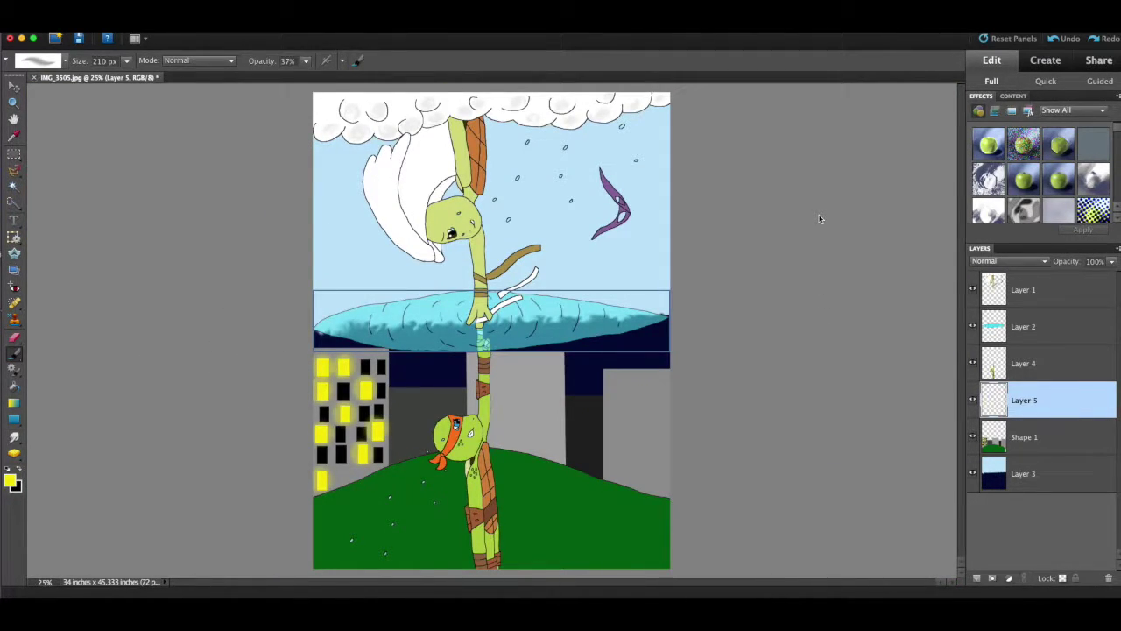
Merge the glow layer, Layer 5, down into Shape 1
{"action": "right_click", "coordinate": [468, 609]}
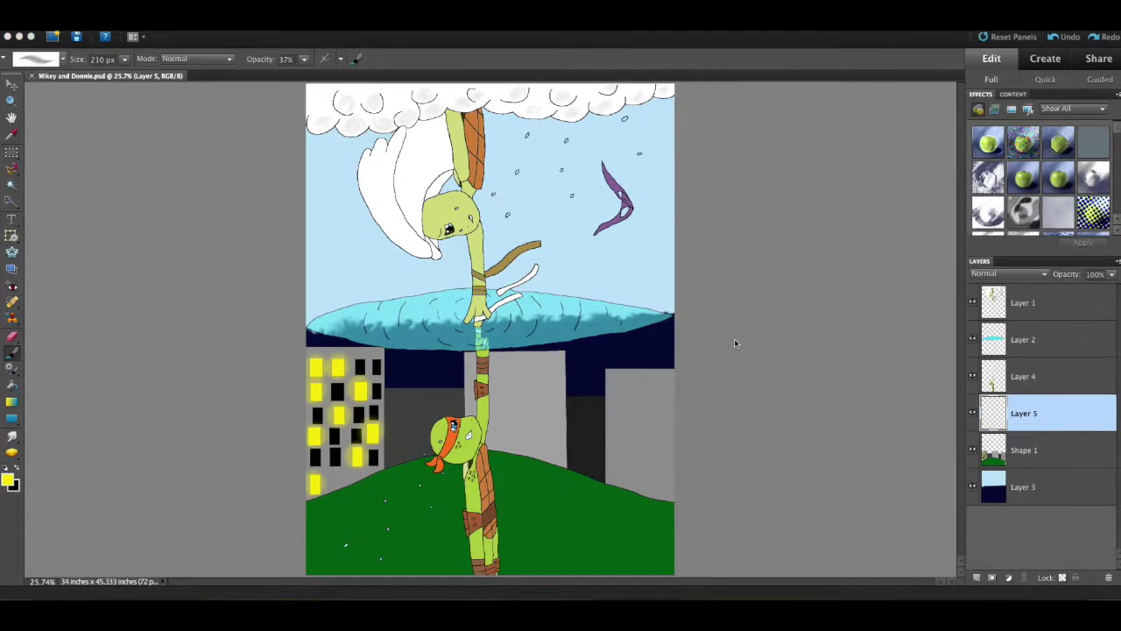
{"action": "right_click", "coordinate": [1099, 413]}
{"action": "left_click", "coordinate": [1054, 532]}
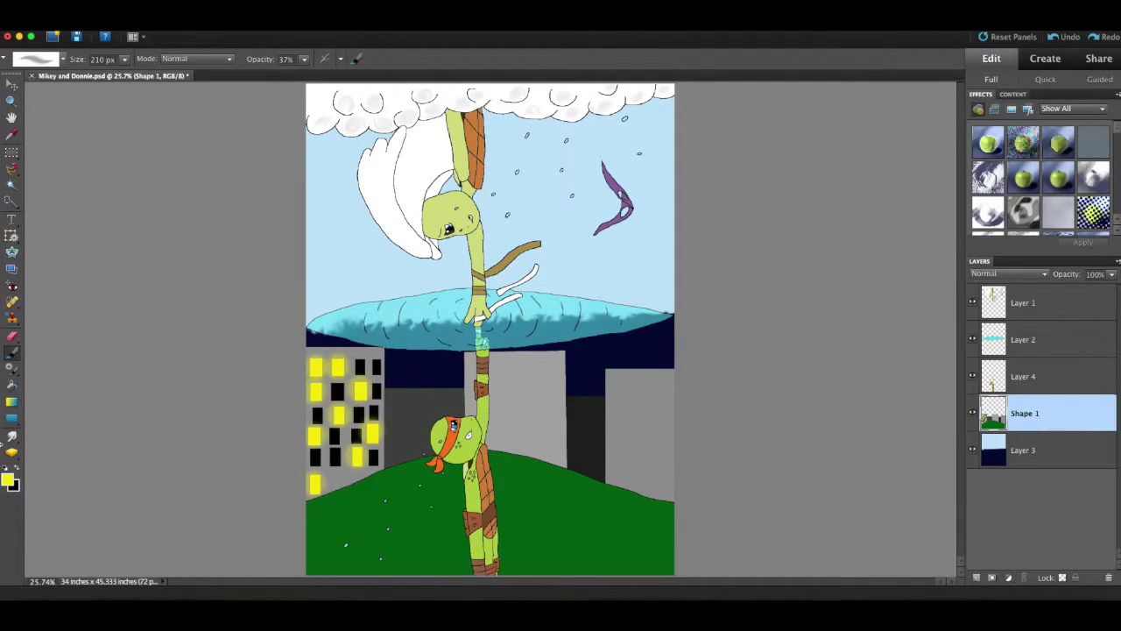
Hide Layer 4 and draw three yellow rectangular windows in the top row of the dark grey building beside the leftmost one
{"action": "key", "text": "u"}
{"action": "key", "text": "super+plus"}
{"action": "key", "text": "super+plus"}
{"action": "key", "text": "super+plus"}
{"action": "key", "text": "super+plus"}
{"action": "scroll", "coordinate": [430, 406], "scroll_direction": "down", "scroll_amount": 5}
{"action": "left_click", "coordinate": [972, 376]}
{"action": "key", "text": "super+plus"}
{"action": "scroll", "coordinate": [650, 303], "scroll_direction": "left", "scroll_amount": 4}
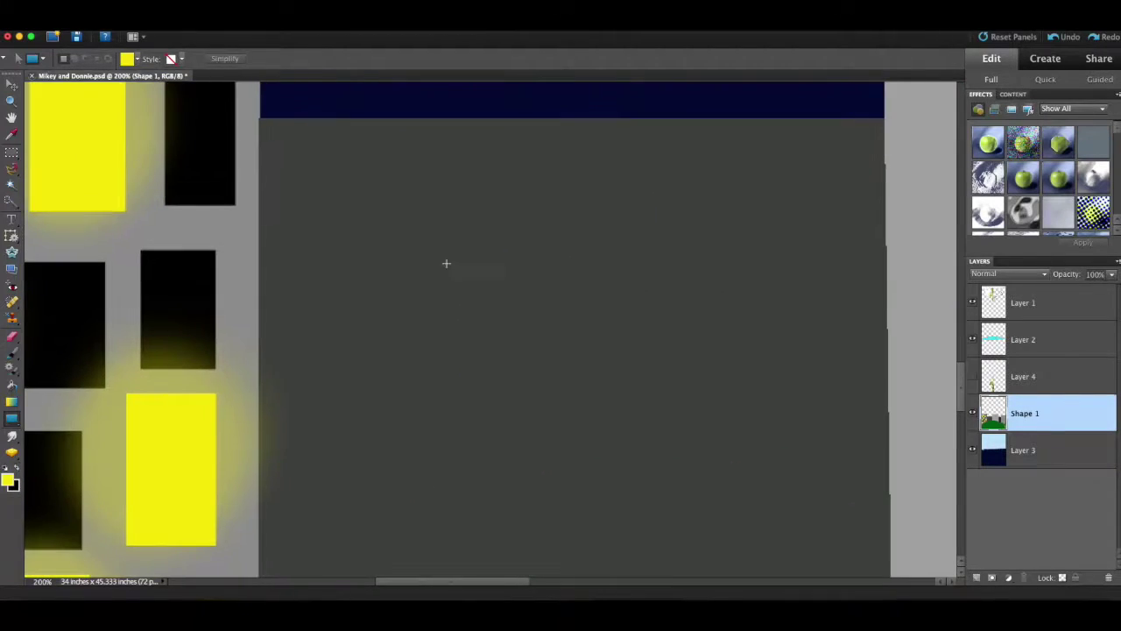
{"action": "left_click_drag", "start_coordinate": [292, 145], "coordinate": [388, 310]}
{"action": "scroll", "coordinate": [474, 146], "scroll_direction": "right", "scroll_amount": 2}
{"action": "left_click_drag", "start_coordinate": [553, 147], "coordinate": [647, 237]}
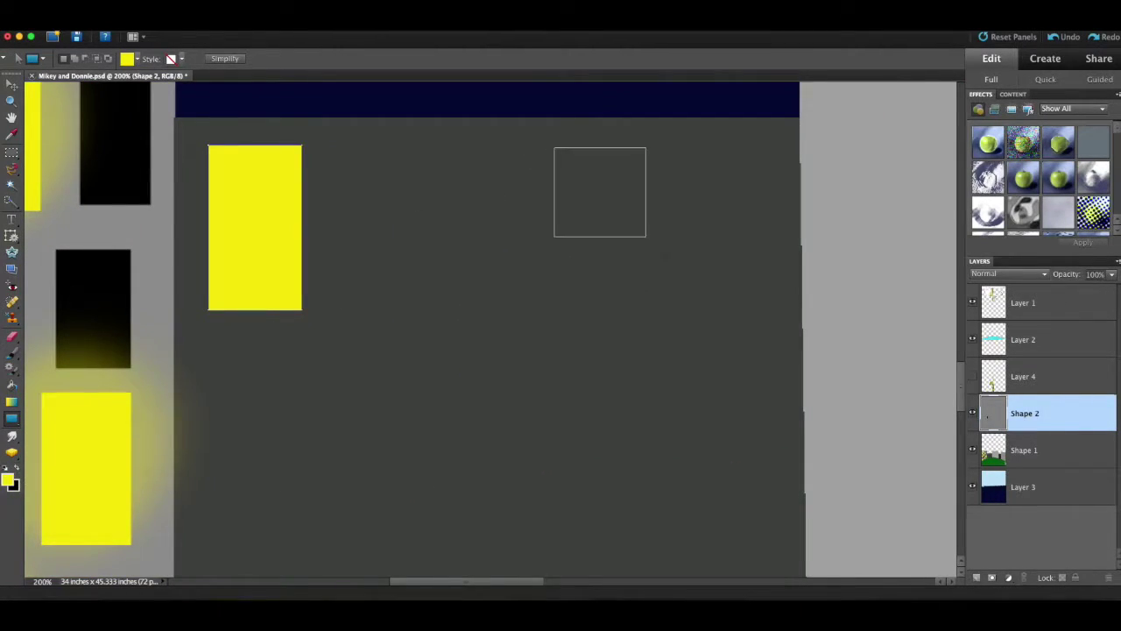
{"action": "left_click_drag", "start_coordinate": [653, 307], "coordinate": [653, 309]}
{"action": "mouse_move", "coordinate": [380, 147]}
{"action": "left_mouse_down"}
{"action": "mouse_move", "coordinate": [466, 242]}
{"action": "mouse_move", "coordinate": [466, 306]}
{"action": "left_mouse_up"}
Draw two yellow rectangular windows with a gap between them in the dark grey building's second row
{"action": "scroll", "coordinate": [622, 240], "scroll_direction": "down", "scroll_amount": 3}
{"action": "scroll", "coordinate": [623, 240], "scroll_direction": "right", "scroll_amount": 2}
{"action": "left_click_drag", "start_coordinate": [626, 232], "coordinate": [708, 386]}
{"action": "left_click_drag", "start_coordinate": [329, 238], "coordinate": [426, 396]}
Simplify the yellow window shape layers of the dark grey building and merge them down into Shape 1
{"action": "scroll", "coordinate": [426, 396], "scroll_direction": "down", "scroll_amount": 3}
{"action": "right_click", "coordinate": [1033, 414]}
{"action": "left_click", "coordinate": [1057, 448]}
{"action": "right_click", "coordinate": [1034, 450]}
{"action": "left_click", "coordinate": [1057, 449]}
{"action": "right_click", "coordinate": [1033, 414]}
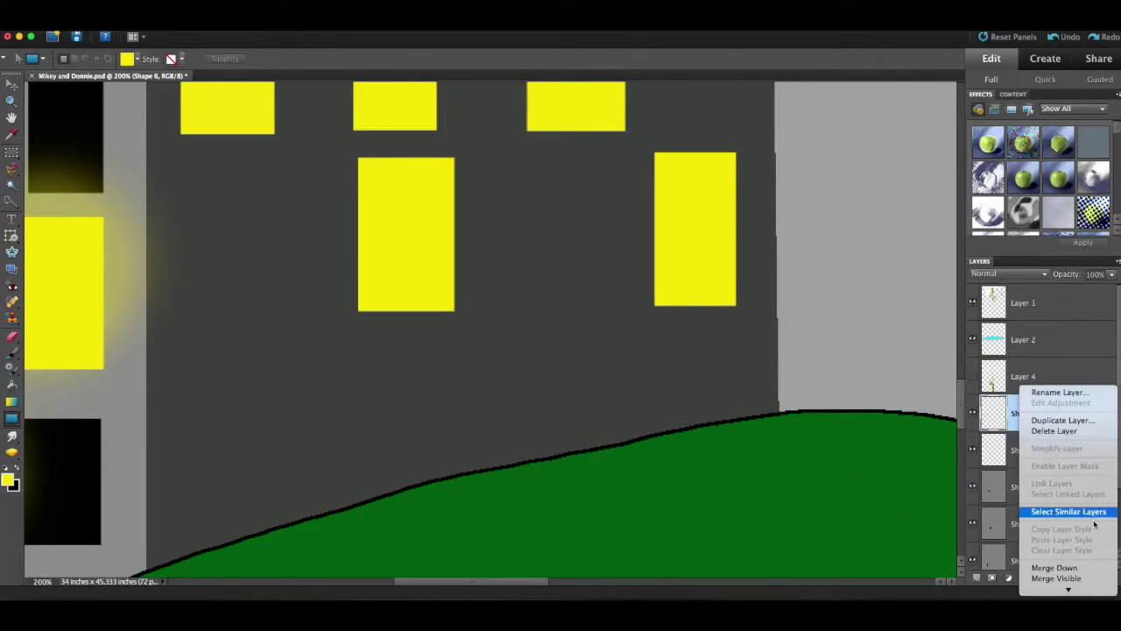
{"action": "left_click", "coordinate": [1058, 567]}
{"action": "right_click", "coordinate": [1034, 450]}
{"action": "left_click", "coordinate": [1057, 448]}
{"action": "right_click", "coordinate": [1026, 519]}
{"action": "left_click", "coordinate": [1058, 449]}
{"action": "right_click", "coordinate": [1033, 414]}
{"action": "left_click", "coordinate": [1057, 568]}
{"action": "right_click", "coordinate": [1034, 414]}
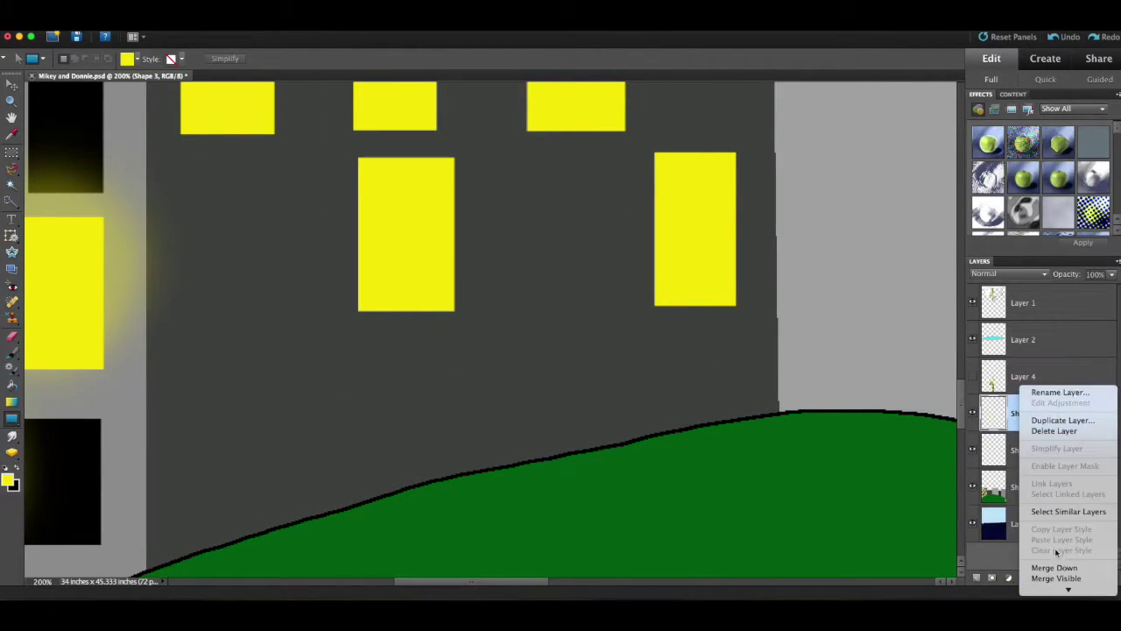
{"action": "left_click", "coordinate": [1058, 567]}
Draw four black windows on the dark grey building: one in the top row, two in the second and one in the third
{"action": "scroll", "coordinate": [678, 427], "scroll_direction": "up", "scroll_amount": 3}
{"action": "left_click_drag", "start_coordinate": [186, 225], "coordinate": [268, 378]}
{"action": "scroll", "coordinate": [268, 378], "scroll_direction": "down", "scroll_amount": 3}
{"action": "left_click_drag", "start_coordinate": [204, 312], "coordinate": [276, 476]}
{"action": "scroll", "coordinate": [276, 438], "scroll_direction": "up", "scroll_amount": 3}
{"action": "mouse_move", "coordinate": [374, 236]}
{"action": "left_mouse_down"}
{"action": "mouse_move", "coordinate": [441, 307]}
{"action": "mouse_move", "coordinate": [452, 385]}
{"action": "left_mouse_up"}
{"action": "scroll", "coordinate": [452, 386], "scroll_direction": "up", "scroll_amount": 4}
{"action": "left_click_drag", "start_coordinate": [514, 190], "coordinate": [591, 306]}
{"action": "scroll", "coordinate": [591, 305], "scroll_direction": "down", "scroll_amount": 3}
{"action": "scroll", "coordinate": [591, 305], "scroll_direction": "left", "scroll_amount": 3}
Simplify the four black window shape layers and merge them down into Shape 1
{"action": "right_click", "coordinate": [1020, 449]}
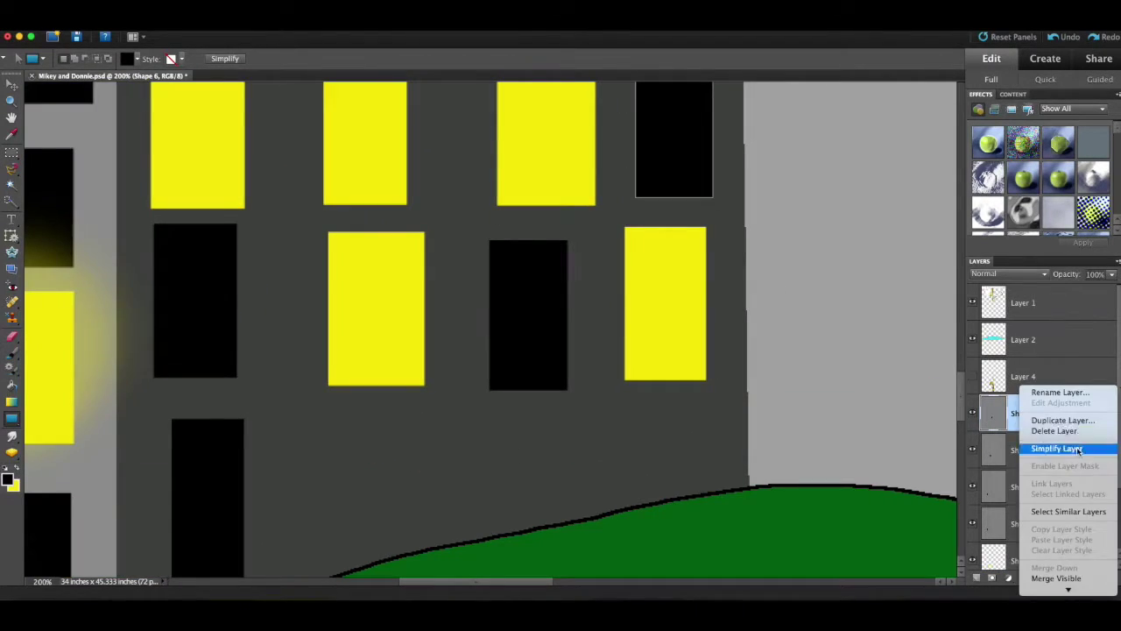
{"action": "left_click", "coordinate": [1042, 450]}
{"action": "right_click", "coordinate": [1022, 414]}
{"action": "left_click", "coordinate": [1055, 568]}
{"action": "right_click", "coordinate": [1022, 413]}
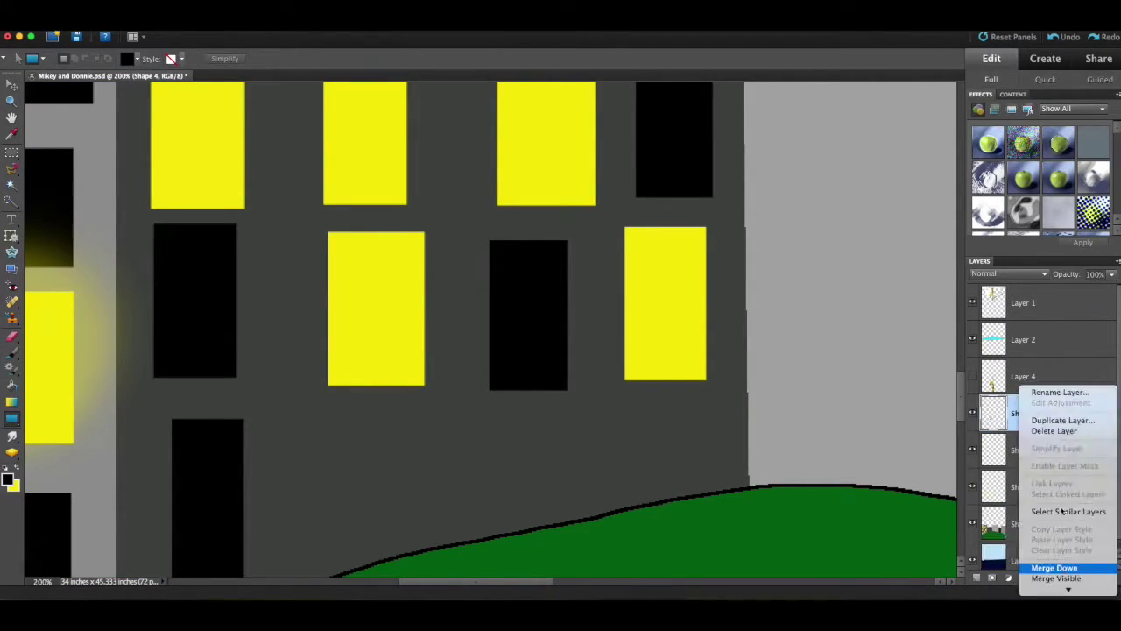
{"action": "left_click", "coordinate": [1054, 567]}
{"action": "right_click", "coordinate": [1022, 413]}
{"action": "left_click", "coordinate": [1055, 568]}
Brush a yellow glow around the dark grey building's lit windows and show Layer 4 again
{"action": "key", "text": "super+minus"}
{"action": "scroll", "coordinate": [574, 298], "scroll_direction": "up", "scroll_amount": 3}
{"action": "left_click", "coordinate": [16, 467]}
{"action": "left_click", "coordinate": [11, 352]}
{"action": "key", "text": "super+plus"}
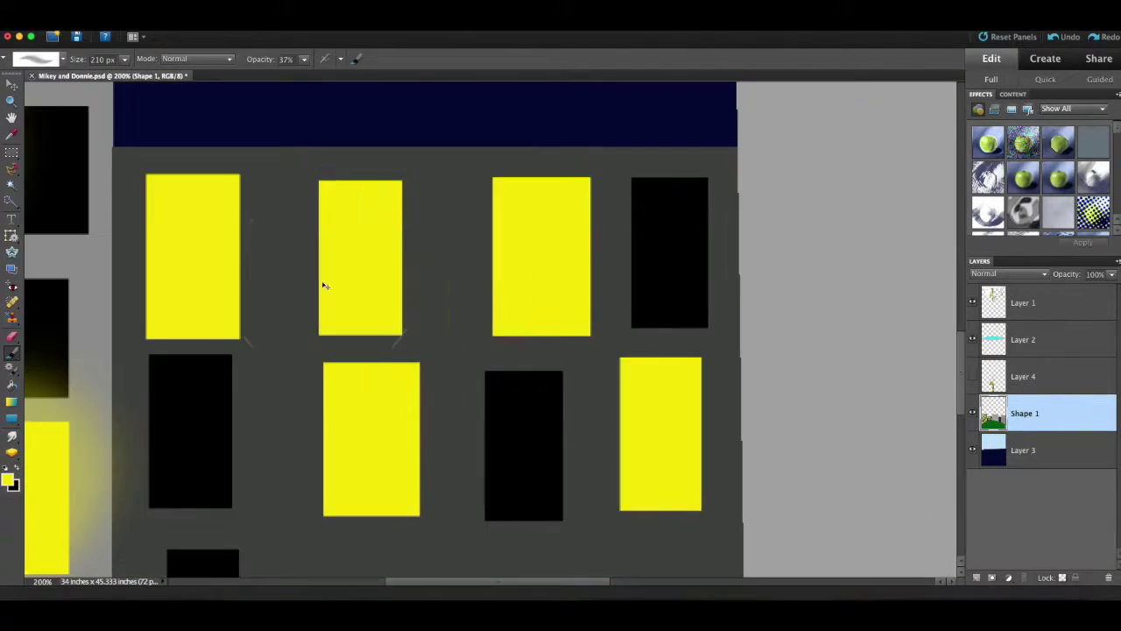
{"action": "scroll", "coordinate": [323, 283], "scroll_direction": "left", "scroll_amount": 4}
{"action": "scroll", "coordinate": [323, 283], "scroll_direction": "up", "scroll_amount": 1}
{"action": "left_click", "coordinate": [321, 218]}
{"action": "mouse_move", "coordinate": [324, 218]}
{"action": "left_mouse_down"}
{"action": "mouse_move", "coordinate": [371, 242]}
{"action": "mouse_move", "coordinate": [465, 223]}
{"action": "mouse_move", "coordinate": [558, 257]}
{"action": "mouse_move", "coordinate": [691, 219]}
{"action": "left_mouse_up"}
{"action": "scroll", "coordinate": [412, 280], "scroll_direction": "down", "scroll_amount": 3}
{"action": "mouse_move", "coordinate": [413, 281]}
{"action": "left_mouse_down"}
{"action": "mouse_move", "coordinate": [693, 288]}
{"action": "mouse_move", "coordinate": [771, 210]}
{"action": "left_mouse_up"}
{"action": "key", "text": "ctrl+0"}
{"action": "left_click", "coordinate": [972, 376]}
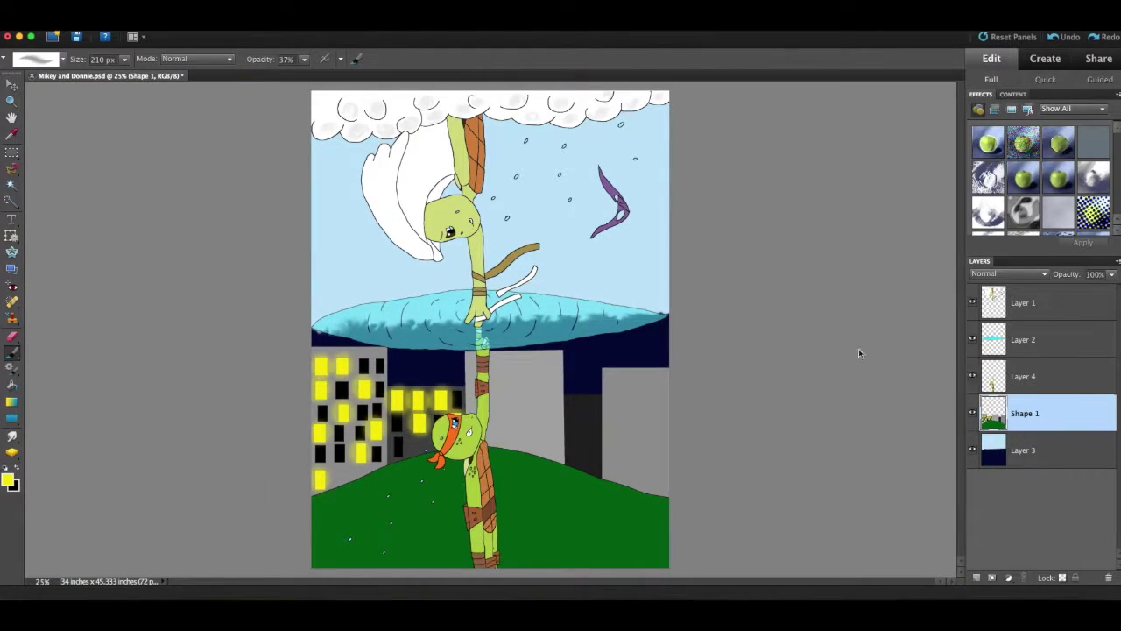
Hide Layer 4 and draw a tall rectangular window near the top of the narrow dark building
{"action": "left_click", "coordinate": [972, 376]}
{"action": "left_click", "coordinate": [1023, 449]}
{"action": "left_click", "coordinate": [11, 436]}
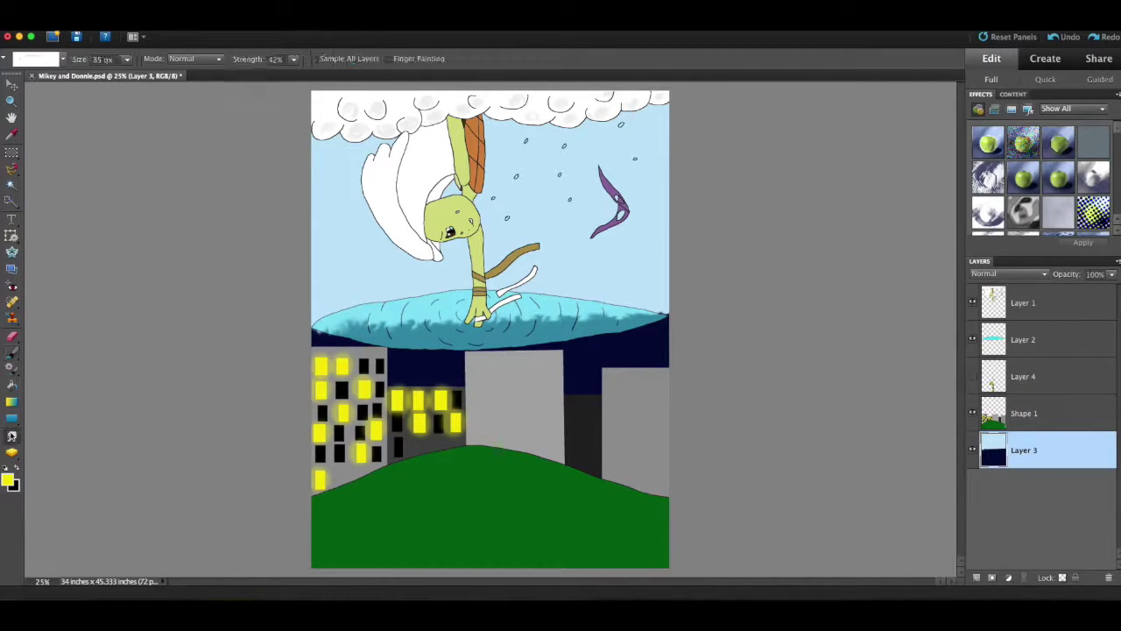
{"action": "left_click", "coordinate": [12, 419]}
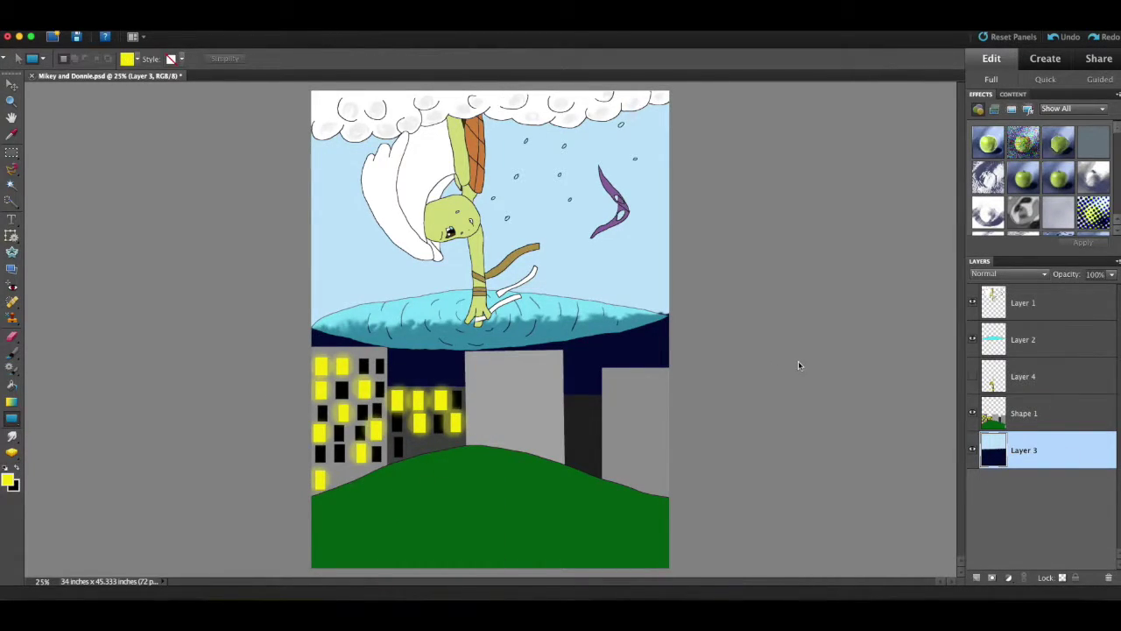
{"action": "key", "text": "super+equal"}
{"action": "key", "text": "super+equal"}
{"action": "key", "text": "super+equal"}
{"action": "key", "text": "super+equal"}
{"action": "left_click_drag", "start_coordinate": [791, 381], "coordinate": [651, 231]}
{"action": "key", "text": "super+equal"}
{"action": "left_click_drag", "start_coordinate": [770, 491], "coordinate": [479, 268]}
{"action": "left_click_drag", "start_coordinate": [351, 188], "coordinate": [438, 346]}
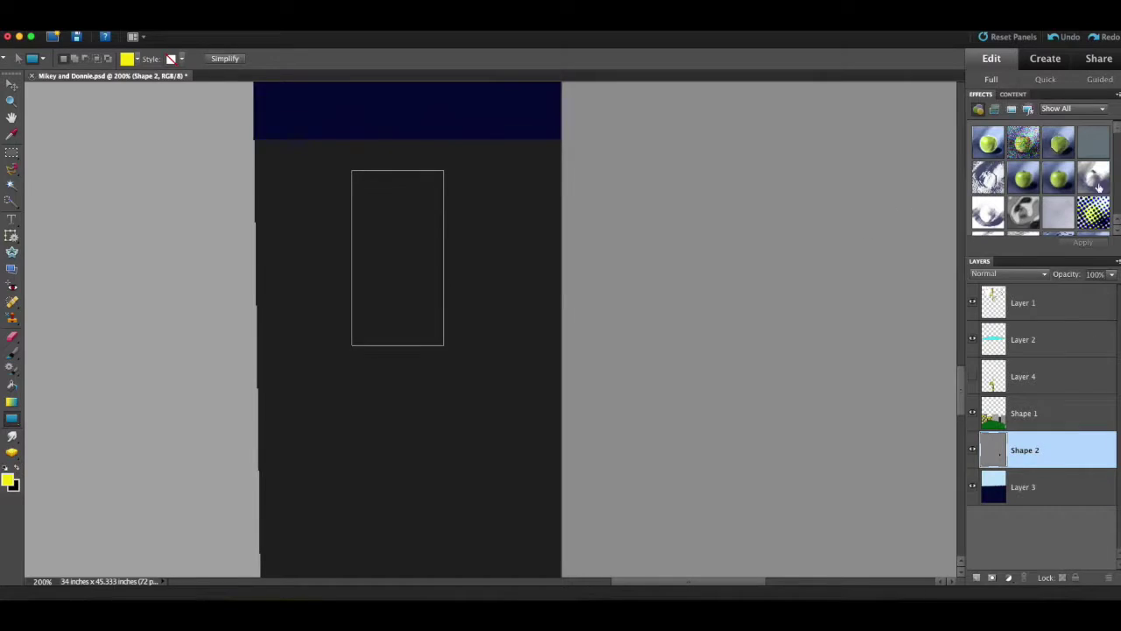
Recolour the narrow building's window black and place its Shape 2 layer above Shape 1
{"action": "scroll", "coordinate": [435, 375], "scroll_direction": "down", "scroll_amount": 4}
{"action": "key", "text": "x"}
{"action": "left_click", "coordinate": [138, 59]}
{"action": "left_click", "coordinate": [168, 76]}
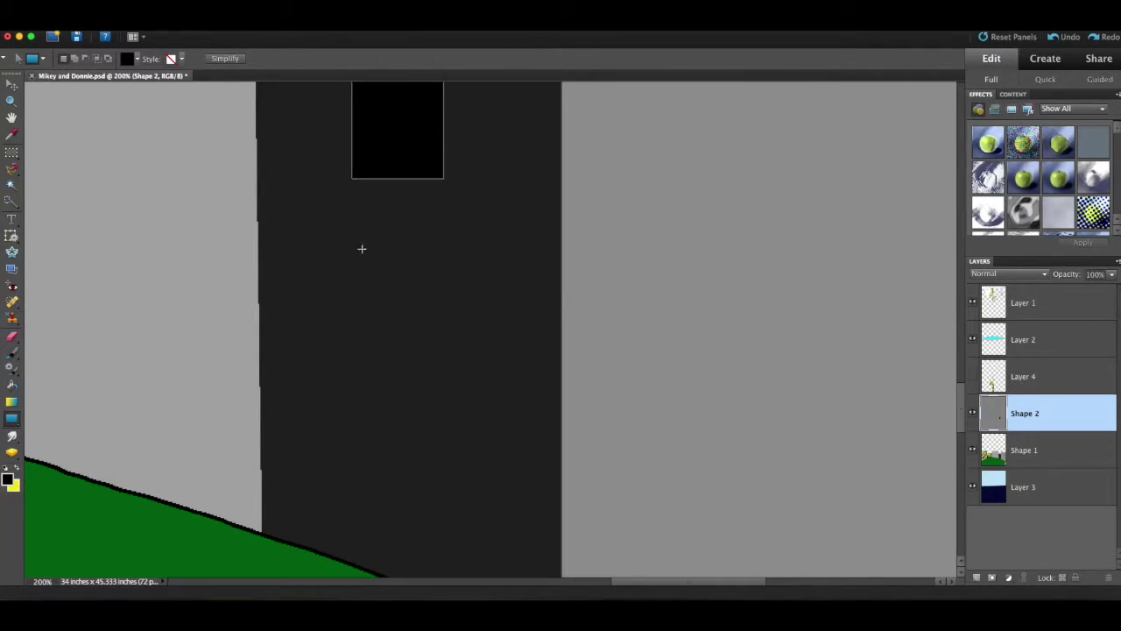
Draw a second, taller window below the black one on the narrow dark building and fill it with yellow
{"action": "scroll", "coordinate": [347, 248], "scroll_direction": "down", "scroll_amount": 2}
{"action": "left_click_drag", "start_coordinate": [467, 425], "coordinate": [460, 477]}
{"action": "left_click", "coordinate": [12, 386]}
{"action": "left_click", "coordinate": [413, 350]}
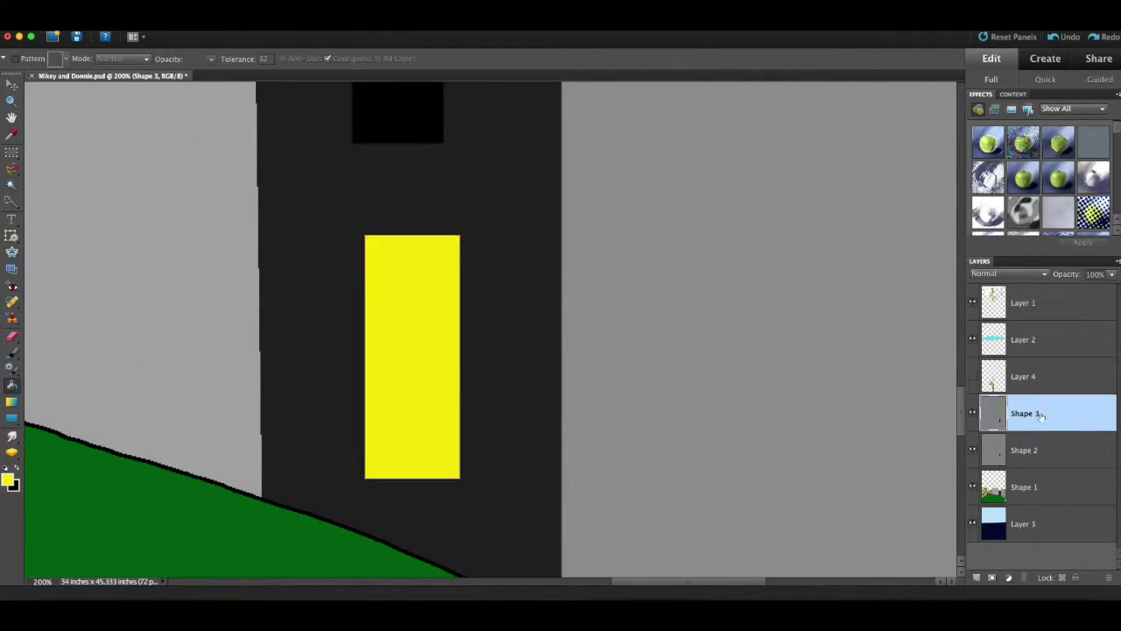
Simplify the narrow building's two window shape layers and merge them down into Shape 1
{"action": "right_click", "coordinate": [1040, 409]}
{"action": "right_click", "coordinate": [1040, 449]}
{"action": "left_click", "coordinate": [1049, 448]}
{"action": "right_click", "coordinate": [1040, 413]}
{"action": "left_click", "coordinate": [1047, 568]}
Paint a soft yellow glow around the narrow dark building's lit window with the brush
{"action": "key", "text": "b"}
{"action": "mouse_move", "coordinate": [301, 296]}
{"action": "left_mouse_down"}
{"action": "mouse_move", "coordinate": [356, 388]}
{"action": "mouse_move", "coordinate": [412, 351]}
{"action": "left_mouse_up"}
{"action": "key", "text": "super+minus"}
{"action": "key", "text": "super+minus"}
{"action": "key", "text": "super+minus"}
{"action": "key", "text": "super+minus"}
{"action": "key", "text": "super+equal"}
{"action": "key", "text": "super+equal"}
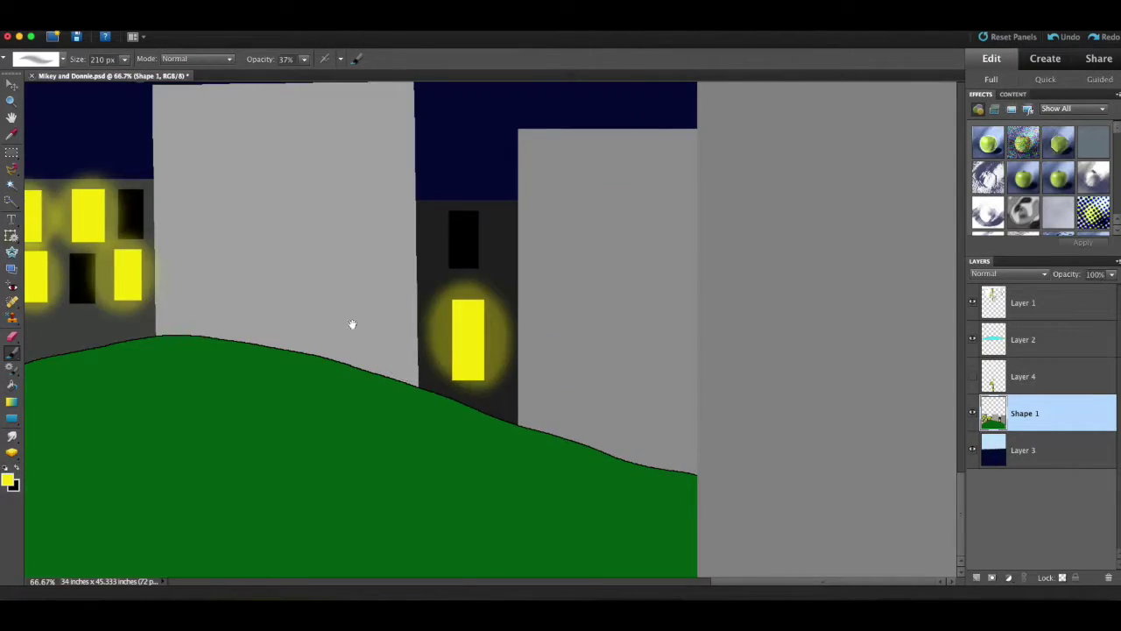
{"action": "left_click_drag", "start_coordinate": [353, 325], "coordinate": [491, 465]}
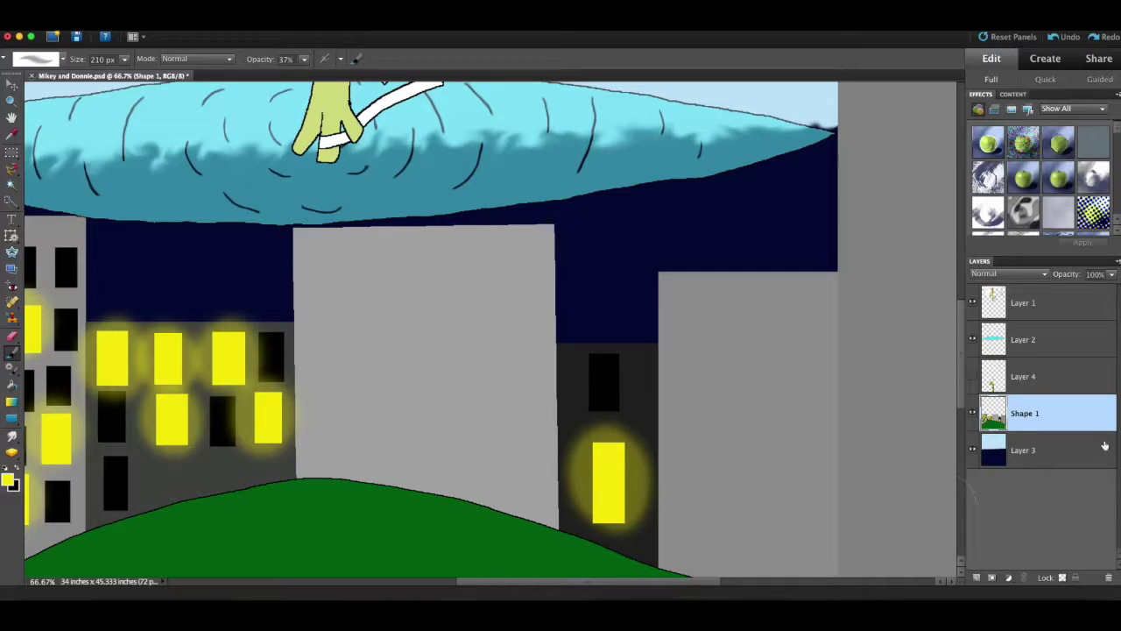
Switch to YouTube in the browser, open the KARKALICIOUS lyric video and minimise the browser window
{"action": "left_click", "coordinate": [1007, 599]}
{"action": "left_click", "coordinate": [683, 275]}
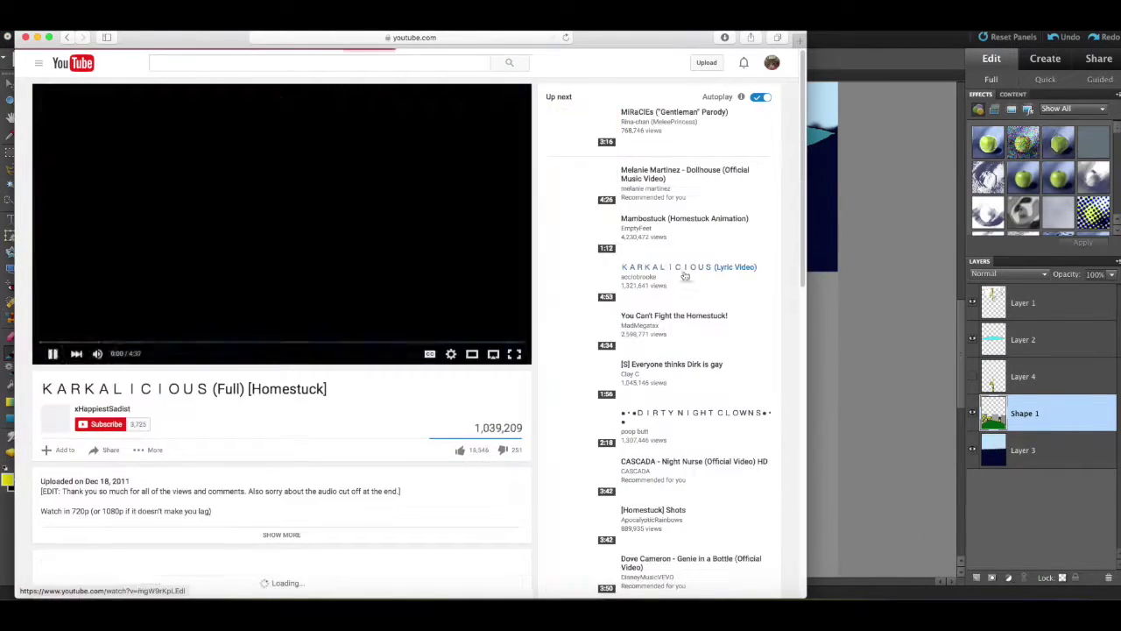
{"action": "key", "text": "super+m"}
Draw a black rectangular window in the upper-left corner of the wide light grey building
{"action": "scroll", "coordinate": [158, 375], "scroll_direction": "left", "scroll_amount": 2}
{"action": "left_click", "coordinate": [11, 418]}
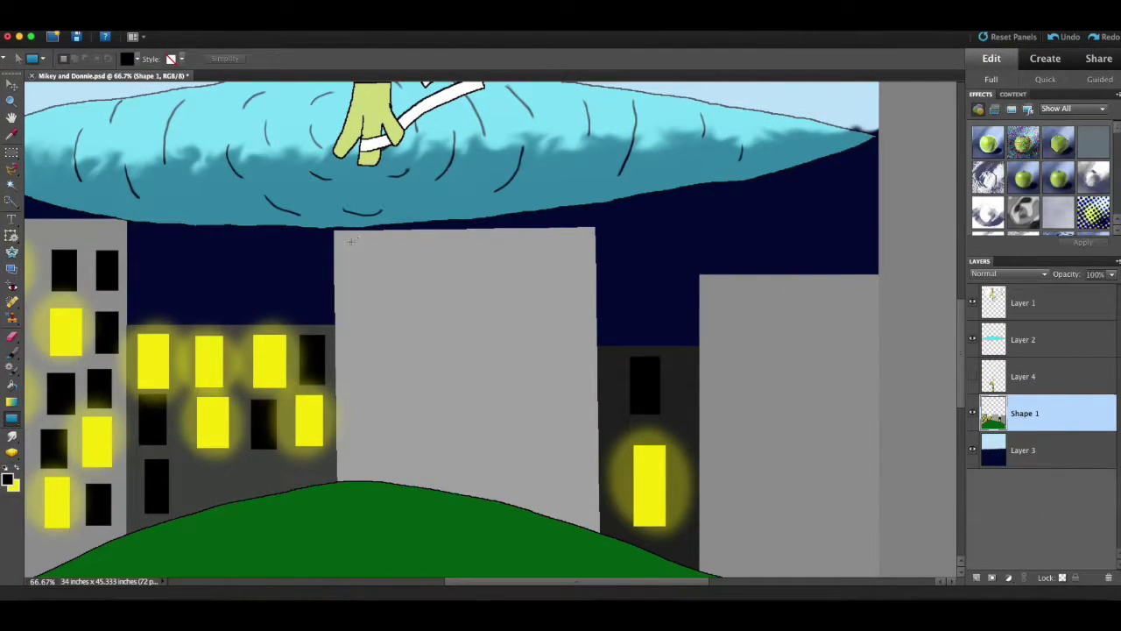
{"action": "left_click_drag", "start_coordinate": [391, 313], "coordinate": [391, 314]}
Duplicate the black window across the wide building to form a top row of four, merging the copies into Shape 2
{"action": "right_click", "coordinate": [1019, 412]}
{"action": "left_click", "coordinate": [1048, 421]}
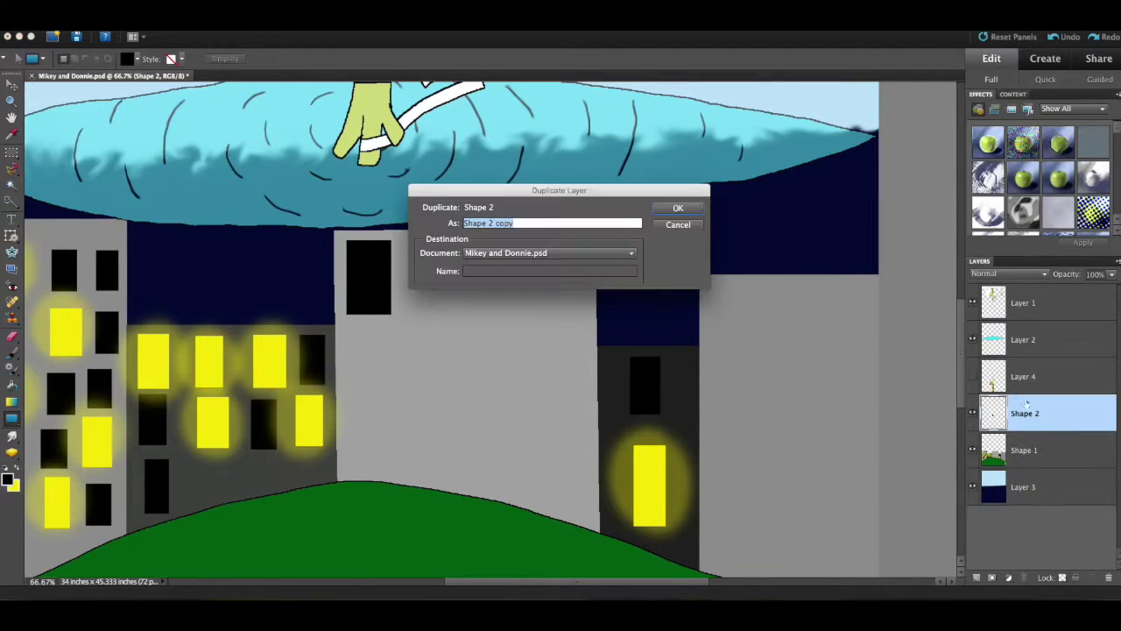
{"action": "left_click", "coordinate": [683, 212]}
{"action": "left_click", "coordinate": [11, 85]}
{"action": "left_click_drag", "start_coordinate": [372, 275], "coordinate": [566, 377]}
{"action": "right_click", "coordinate": [1020, 412]}
{"action": "left_click", "coordinate": [1055, 567]}
Duplicate the row of four black windows, place the copy below as a second row and merge both into Shape 2
{"action": "right_click", "coordinate": [1020, 413]}
{"action": "left_click", "coordinate": [1063, 422]}
{"action": "left_click", "coordinate": [682, 211]}
{"action": "right_click", "coordinate": [1019, 412]}
{"action": "left_click", "coordinate": [1062, 421]}
{"action": "left_click", "coordinate": [676, 208]}
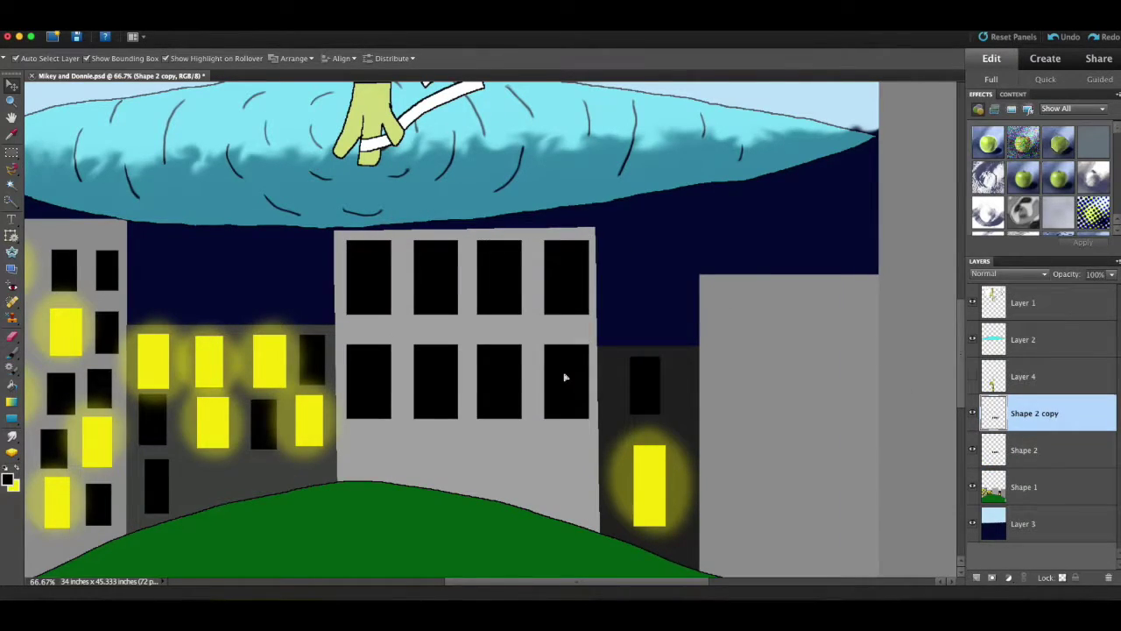
{"action": "right_click", "coordinate": [1019, 411]}
Try a duplicate of the two window rows lower on the wide building, and delete the copied layer
{"action": "left_click", "coordinate": [1062, 420]}
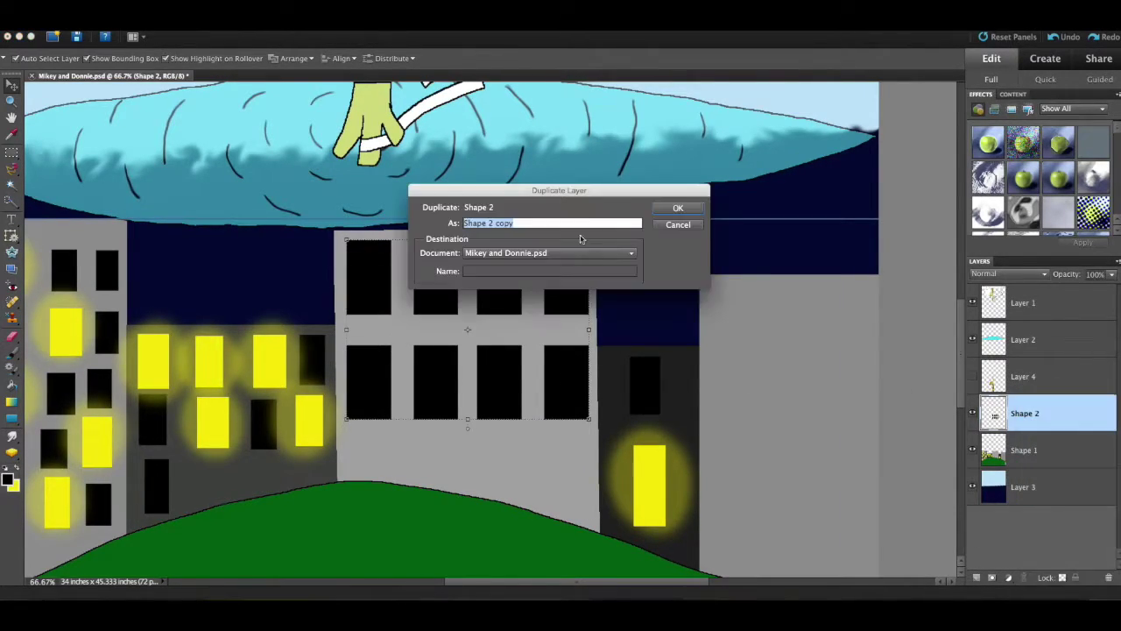
{"action": "left_click", "coordinate": [676, 207]}
{"action": "left_click_drag", "start_coordinate": [555, 376], "coordinate": [558, 481]}
{"action": "scroll", "coordinate": [649, 429], "scroll_direction": "down", "scroll_amount": 3}
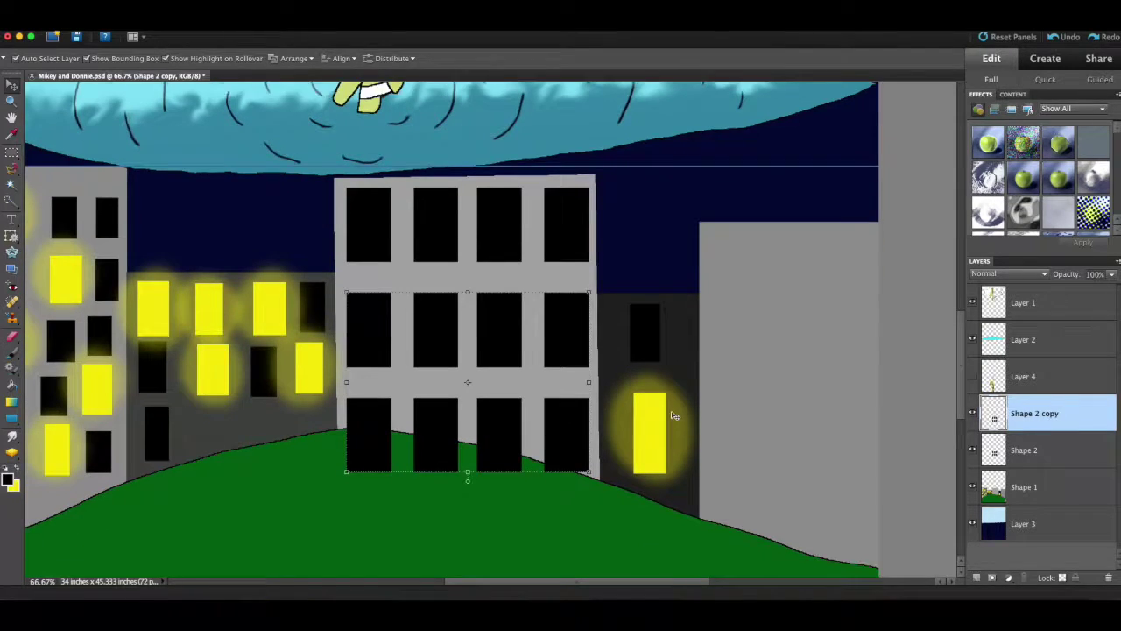
{"action": "right_click", "coordinate": [1020, 411]}
{"action": "left_click", "coordinate": [1057, 433]}
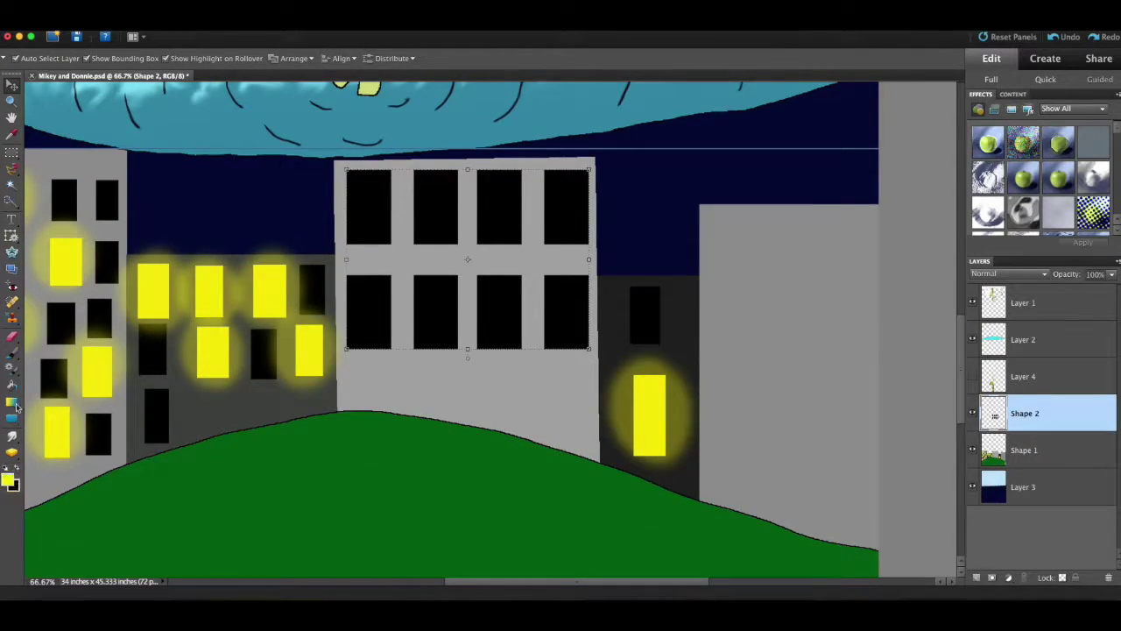
Fill the first and third upper windows and the first two lower windows of the wide building with yellow
{"action": "left_click", "coordinate": [12, 402]}
{"action": "left_click", "coordinate": [368, 311]}
{"action": "left_click", "coordinate": [368, 207]}
{"action": "left_click", "coordinate": [499, 206]}
{"action": "left_click", "coordinate": [435, 311]}
Brush a soft yellow glow at 37% opacity around the wide building's lit windows and merge Shape 2 into Shape 1
{"action": "scroll", "coordinate": [692, 232], "scroll_direction": "up", "scroll_amount": 1}
{"action": "left_click", "coordinate": [12, 352]}
{"action": "mouse_move", "coordinate": [489, 228]}
{"action": "left_mouse_down"}
{"action": "mouse_move", "coordinate": [498, 268]}
{"action": "mouse_move", "coordinate": [510, 229]}
{"action": "left_mouse_up"}
{"action": "mouse_move", "coordinate": [431, 339]}
{"action": "left_mouse_down"}
{"action": "mouse_move", "coordinate": [458, 383]}
{"action": "mouse_move", "coordinate": [447, 340]}
{"action": "left_mouse_up"}
{"action": "left_click_drag", "start_coordinate": [367, 357], "coordinate": [373, 311]}
{"action": "left_click_drag", "start_coordinate": [353, 215], "coordinate": [358, 221]}
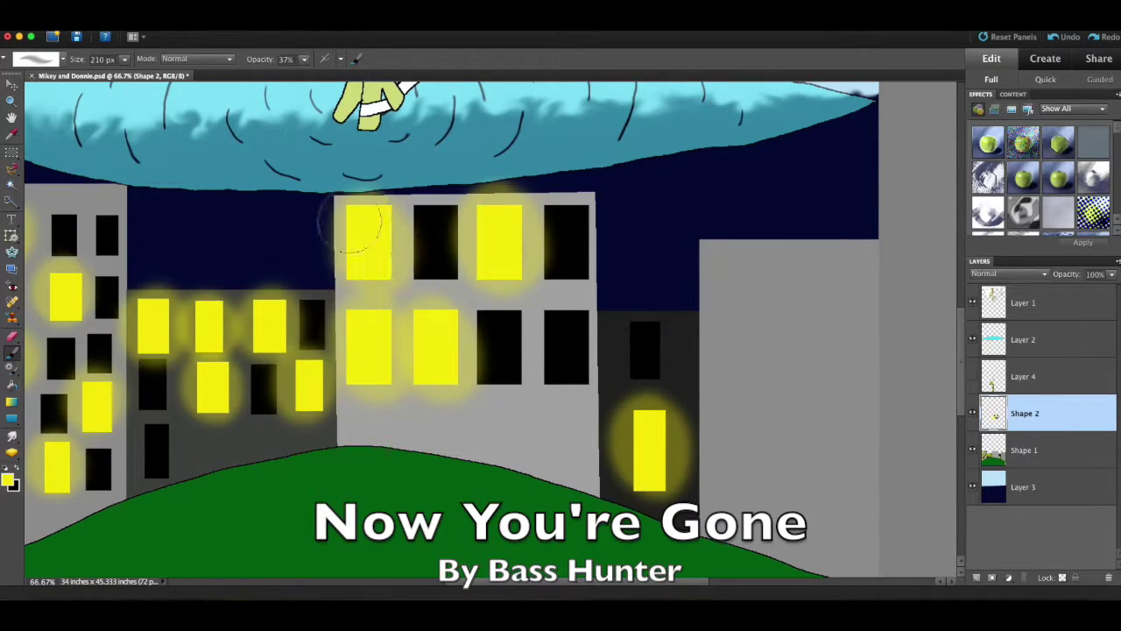
{"action": "scroll", "coordinate": [358, 221], "scroll_direction": "right", "scroll_amount": 6}
{"action": "scroll", "coordinate": [358, 221], "scroll_direction": "up", "scroll_amount": 1}
{"action": "right_click", "coordinate": [1055, 419]}
{"action": "left_click", "coordinate": [1054, 568]}
{"action": "key", "text": "ctrl+e"}
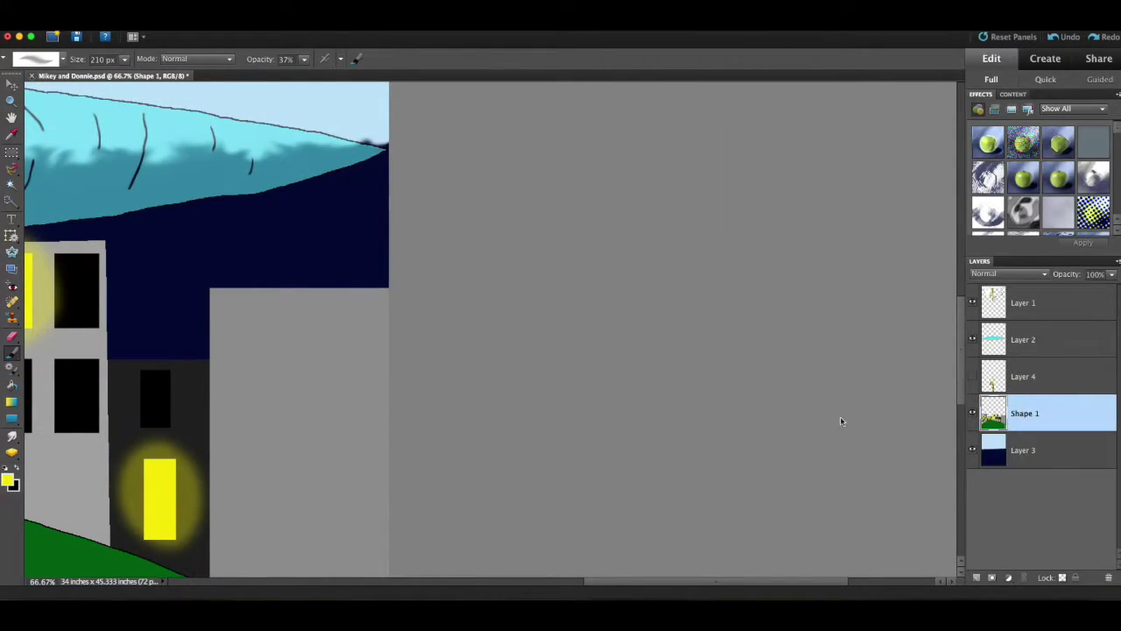
Draw a yellow rectangular window in the upper-left corner of the far-right light grey building
{"action": "scroll", "coordinate": [39, 386], "scroll_direction": "down", "scroll_amount": 3}
{"action": "scroll", "coordinate": [40, 386], "scroll_direction": "left", "scroll_amount": 3}
{"action": "left_click", "coordinate": [11, 417]}
{"action": "left_click_drag", "start_coordinate": [371, 171], "coordinate": [419, 265]}
Duplicate the yellow window, place the copy beside it on the same building and merge it into Shape 2
{"action": "right_click", "coordinate": [1073, 427]}
{"action": "key", "text": "Escape"}
{"action": "right_click", "coordinate": [1014, 421]}
{"action": "left_click", "coordinate": [1033, 429]}
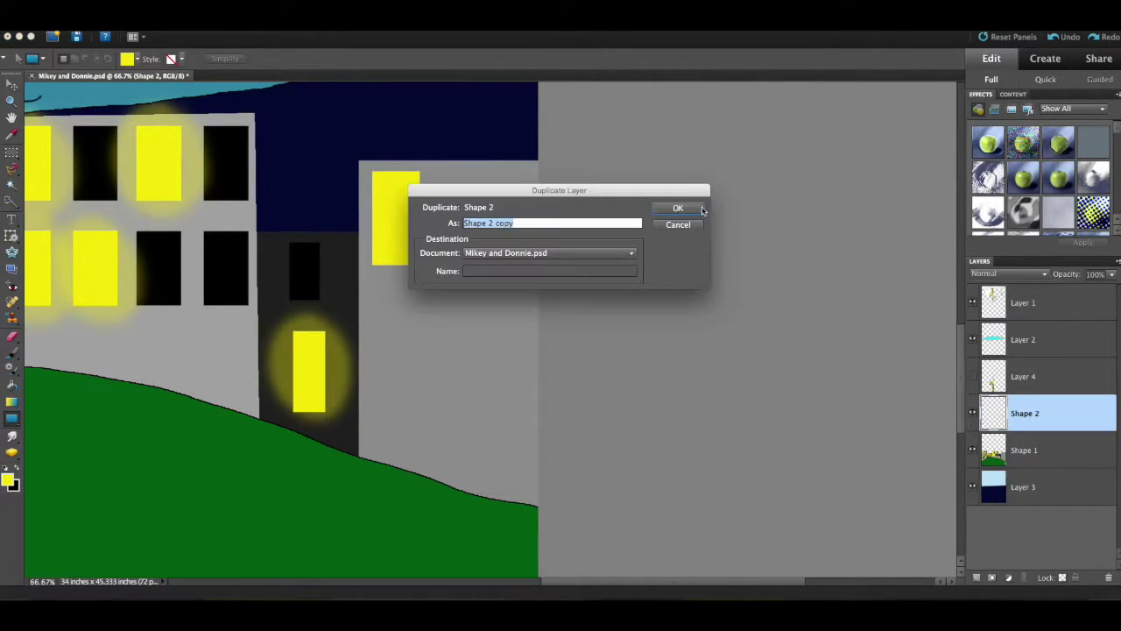
{"action": "key", "text": "Return"}
{"action": "key", "text": "v"}
{"action": "left_click_drag", "start_coordinate": [410, 215], "coordinate": [490, 214]}
{"action": "right_click", "coordinate": [1020, 414]}
{"action": "left_click", "coordinate": [1047, 569]}
Duplicate the pair of yellow windows and place the copy below as a second row
{"action": "right_click", "coordinate": [1017, 412]}
{"action": "left_click", "coordinate": [1038, 427]}
{"action": "left_click", "coordinate": [669, 209]}
{"action": "left_click_drag", "start_coordinate": [483, 210], "coordinate": [483, 336]}
Fill the far-right building's two lower windows and upper-right window with black, merging the copied layer into Shape 2
{"action": "left_click", "coordinate": [16, 468]}
{"action": "left_click", "coordinate": [12, 385]}
{"action": "left_click", "coordinate": [409, 342]}
{"action": "left_click", "coordinate": [473, 340]}
{"action": "left_click", "coordinate": [477, 241]}
{"action": "left_click", "coordinate": [1055, 38]}
{"action": "right_click", "coordinate": [1047, 412]}
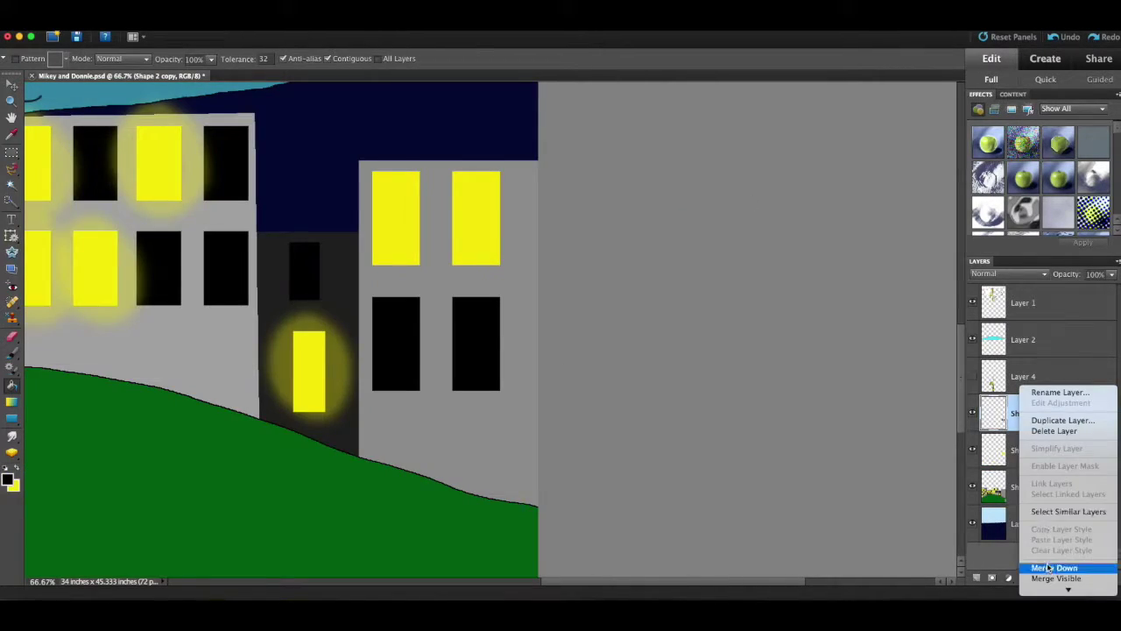
{"action": "left_click", "coordinate": [1047, 568]}
{"action": "left_click", "coordinate": [478, 225]}
Brush a soft yellow glow around the far-right building's lit window and merge Shape 2 into Shape 1
{"action": "left_click", "coordinate": [14, 369]}
{"action": "left_click", "coordinate": [12, 353]}
{"action": "left_click", "coordinate": [1063, 38]}
{"action": "mouse_move", "coordinate": [405, 175]}
{"action": "left_mouse_down"}
{"action": "mouse_move", "coordinate": [420, 132]}
{"action": "mouse_move", "coordinate": [366, 203]}
{"action": "mouse_move", "coordinate": [408, 174]}
{"action": "left_mouse_up"}
{"action": "left_click", "coordinate": [15, 468]}
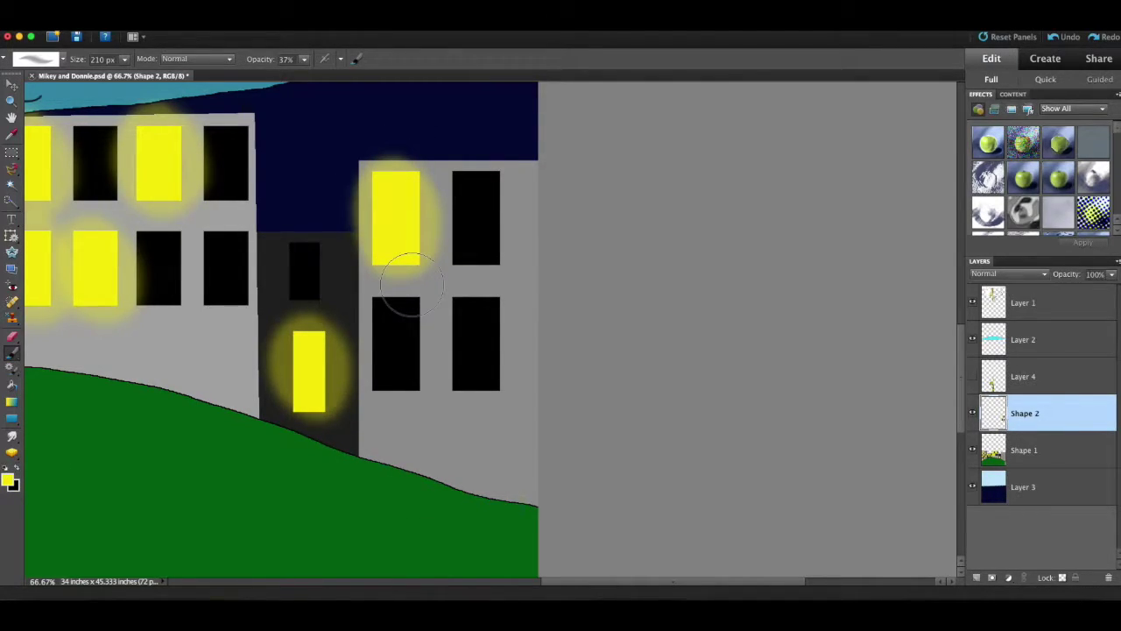
{"action": "key", "text": "super+minus"}
{"action": "key", "text": "super+minus"}
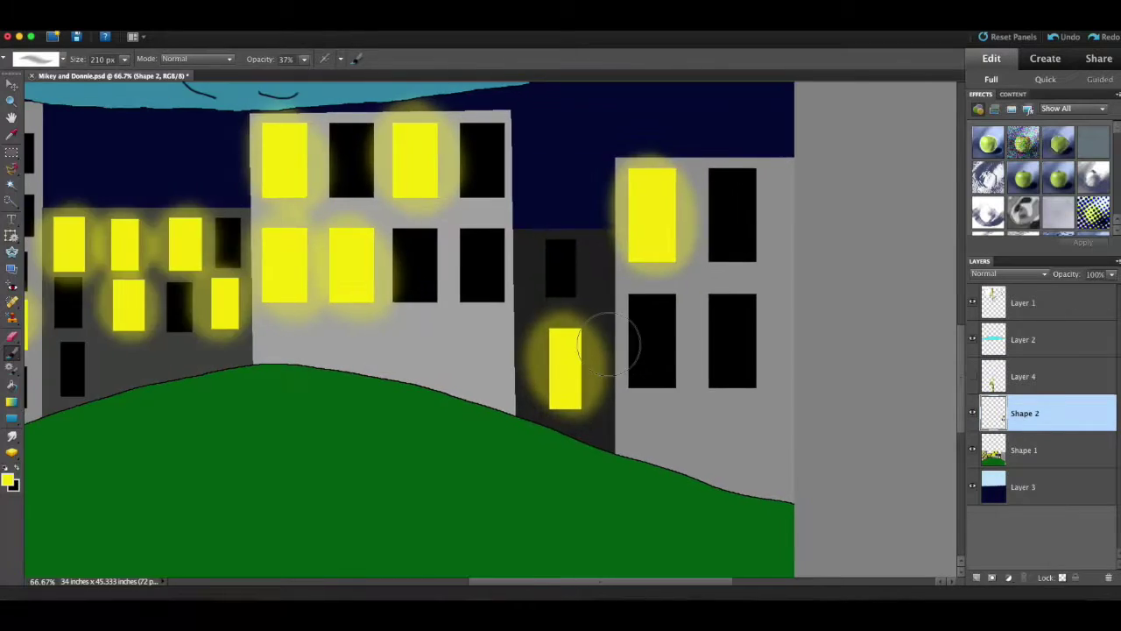
{"action": "right_click", "coordinate": [1003, 417]}
{"action": "left_click", "coordinate": [1051, 536]}
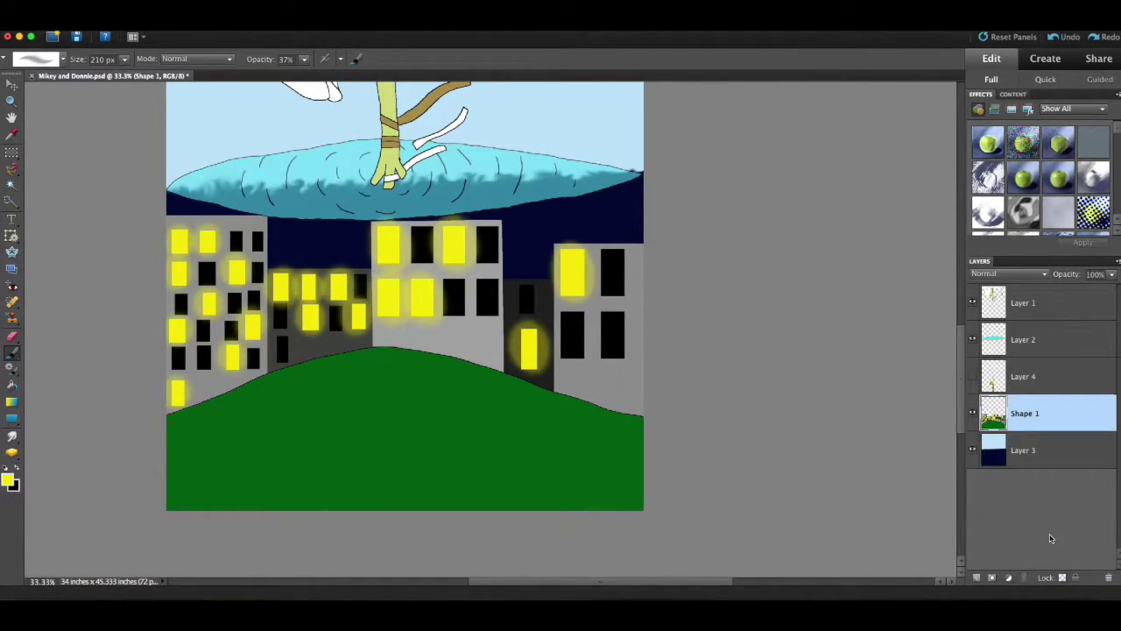
Try short yellow brush strokes along the hill's upper-left edge, and undo them all
{"action": "key", "text": "super+plus"}
{"action": "key", "text": "super+plus"}
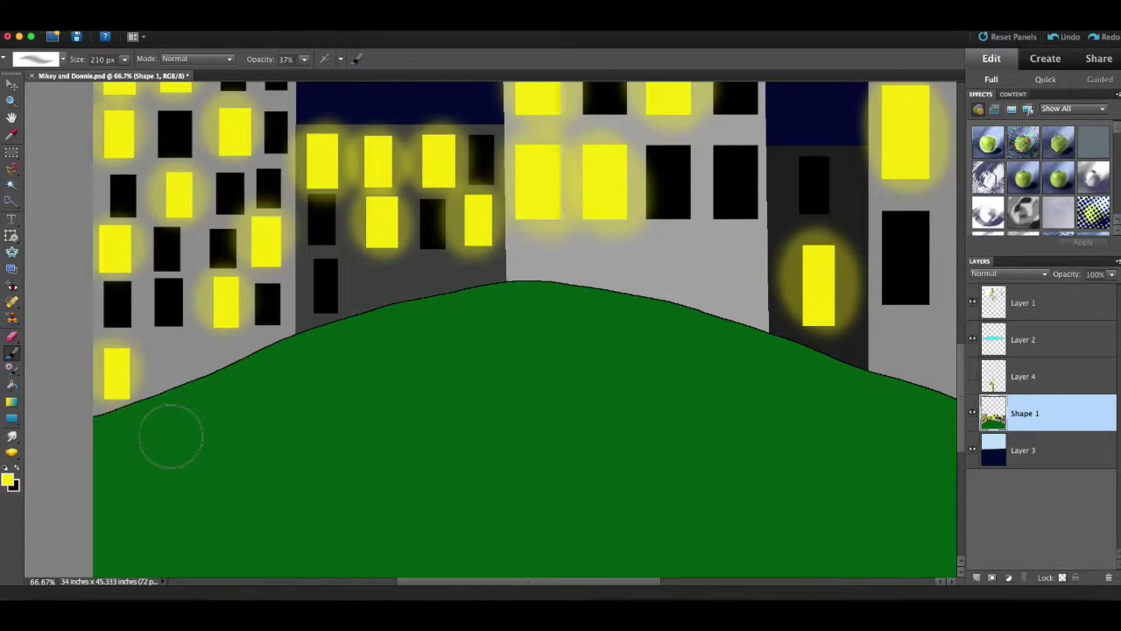
{"action": "left_click_drag", "start_coordinate": [147, 418], "coordinate": [154, 420]}
{"action": "mouse_move", "coordinate": [238, 383]}
{"action": "left_mouse_down"}
{"action": "mouse_move", "coordinate": [262, 366]}
{"action": "mouse_move", "coordinate": [348, 358]}
{"action": "mouse_move", "coordinate": [166, 379]}
{"action": "mouse_move", "coordinate": [245, 333]}
{"action": "left_mouse_up"}
{"action": "scroll", "coordinate": [219, 391], "scroll_direction": "right", "scroll_amount": 2}
{"action": "scroll", "coordinate": [219, 391], "scroll_direction": "down", "scroll_amount": 1}
{"action": "key", "text": "super+z"}
{"action": "left_click_drag", "start_coordinate": [422, 293], "coordinate": [459, 272]}
{"action": "left_click_drag", "start_coordinate": [290, 331], "coordinate": [375, 296]}
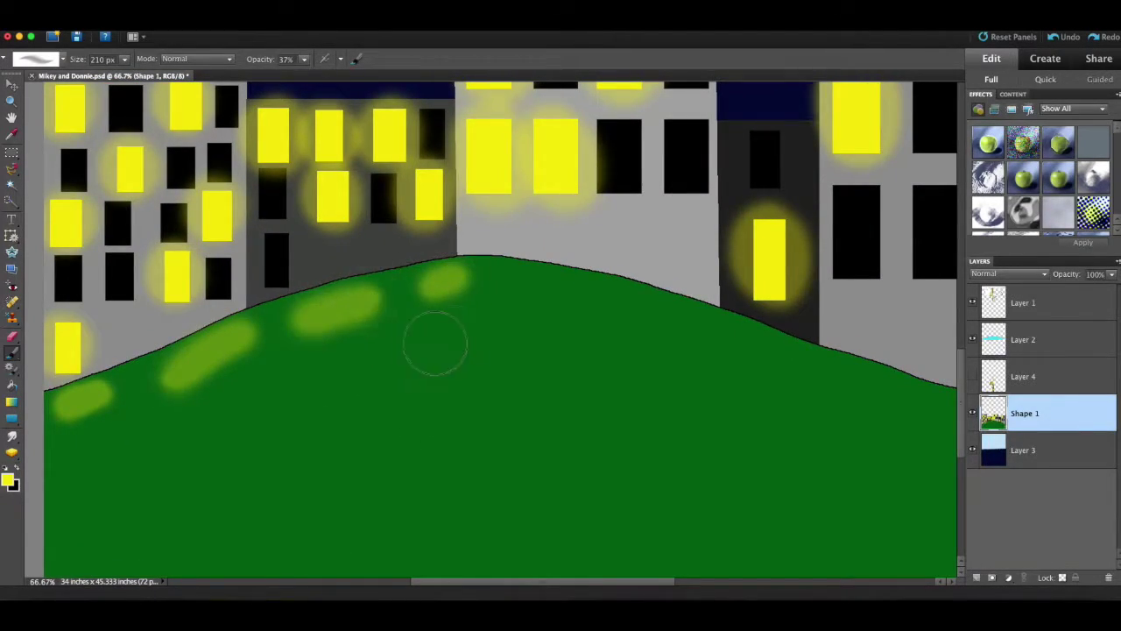
{"action": "scroll", "coordinate": [433, 338], "scroll_direction": "left", "scroll_amount": 3}
{"action": "scroll", "coordinate": [433, 338], "scroll_direction": "down", "scroll_amount": 1}
{"action": "left_click", "coordinate": [1055, 38]}
{"action": "left_click", "coordinate": [1054, 39]}
{"action": "left_click", "coordinate": [1055, 39]}
{"action": "left_click", "coordinate": [1054, 39]}
Brush one continuous soft yellow highlight along the entire upper edge of the green hill
{"action": "scroll", "coordinate": [467, 303], "scroll_direction": "right", "scroll_amount": 3}
{"action": "scroll", "coordinate": [226, 354], "scroll_direction": "left", "scroll_amount": 1}
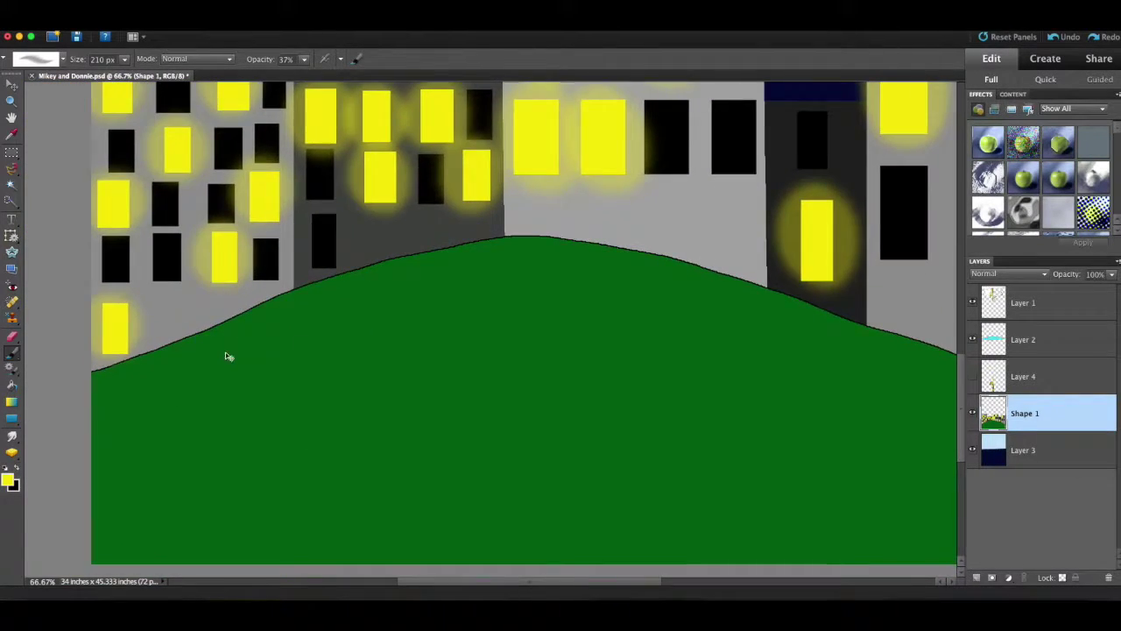
{"action": "key", "text": "super+minus"}
{"action": "scroll", "coordinate": [226, 354], "scroll_direction": "up", "scroll_amount": 5}
{"action": "scroll", "coordinate": [226, 356], "scroll_direction": "down", "scroll_amount": 5}
{"action": "mouse_move", "coordinate": [118, 442]}
{"action": "left_mouse_down"}
{"action": "mouse_move", "coordinate": [207, 430]}
{"action": "mouse_move", "coordinate": [499, 338]}
{"action": "mouse_move", "coordinate": [828, 443]}
{"action": "left_mouse_up"}
{"action": "left_click", "coordinate": [1064, 36]}
{"action": "scroll", "coordinate": [176, 385], "scroll_direction": "down", "scroll_amount": 3}
{"action": "mouse_move", "coordinate": [127, 390]}
{"action": "left_mouse_down"}
{"action": "mouse_move", "coordinate": [342, 313]}
{"action": "mouse_move", "coordinate": [454, 288]}
{"action": "mouse_move", "coordinate": [562, 303]}
{"action": "mouse_move", "coordinate": [810, 399]}
{"action": "left_mouse_up"}
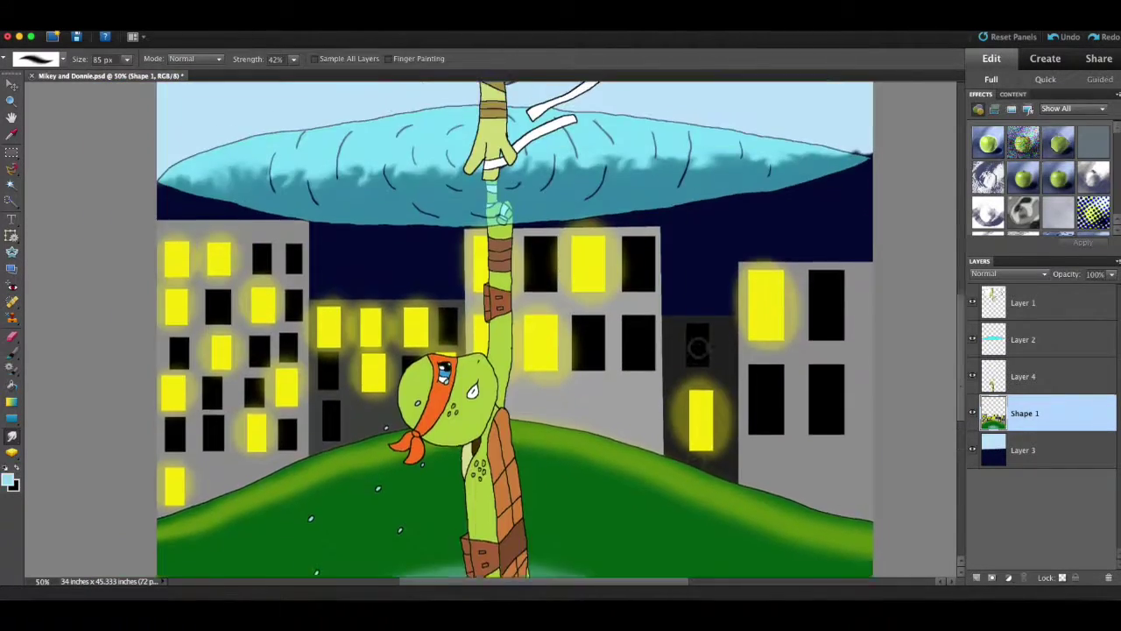
Look over the drawing from the upper turtle and water down to the buildings and hill
{"action": "scroll", "coordinate": [699, 348], "scroll_direction": "up", "scroll_amount": 5}
{"action": "scroll", "coordinate": [689, 464], "scroll_direction": "down", "scroll_amount": 5}
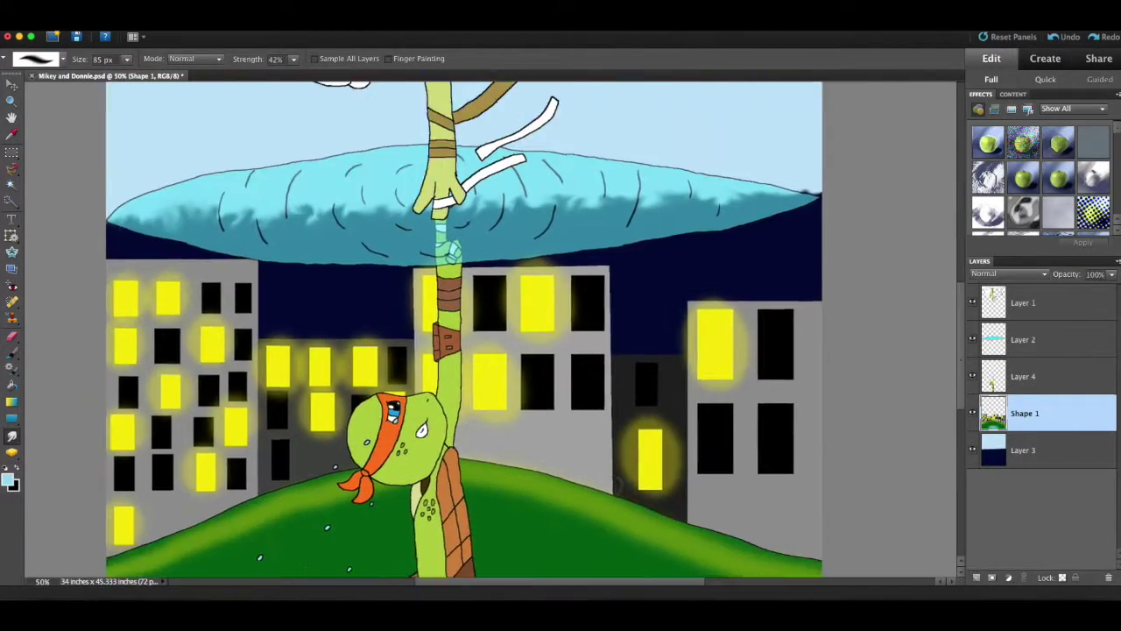
{"action": "scroll", "coordinate": [616, 484], "scroll_direction": "up", "scroll_amount": 3}
{"action": "scroll", "coordinate": [615, 484], "scroll_direction": "right", "scroll_amount": 3}
{"action": "right_click", "coordinate": [510, 400]}
{"action": "left_click", "coordinate": [676, 412]}
{"action": "scroll", "coordinate": [685, 376], "scroll_direction": "down", "scroll_amount": 4}
{"action": "scroll", "coordinate": [686, 376], "scroll_direction": "right", "scroll_amount": 3}
{"action": "scroll", "coordinate": [651, 397], "scroll_direction": "up", "scroll_amount": 4}
{"action": "scroll", "coordinate": [651, 397], "scroll_direction": "right", "scroll_amount": 1}
{"action": "left_click", "coordinate": [1025, 339]}
{"action": "left_click", "coordinate": [1025, 450]}
{"action": "scroll", "coordinate": [653, 326], "scroll_direction": "down", "scroll_amount": 2}
{"action": "scroll", "coordinate": [833, 369], "scroll_direction": "down", "scroll_amount": 2}
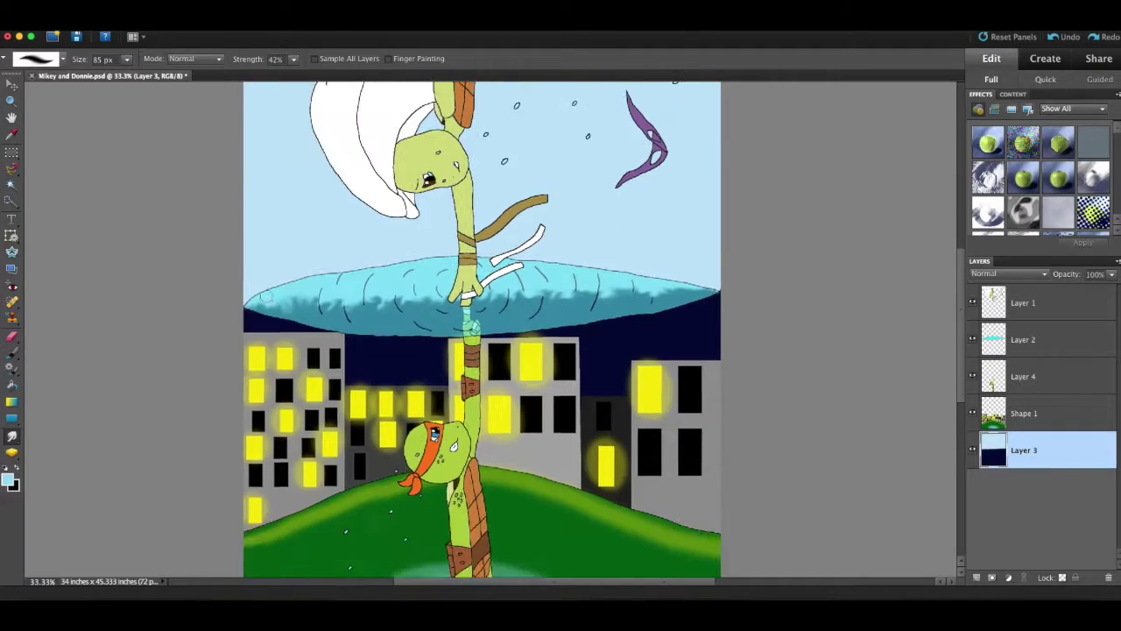
Paint over the pale blue glow at the hill's base with the hill's green on Shape 1, using a 93 px Pencil
{"action": "key", "text": "super+plus"}
{"action": "scroll", "coordinate": [368, 563], "scroll_direction": "down", "scroll_amount": 4}
{"action": "left_click", "coordinate": [1026, 413]}
{"action": "left_click", "coordinate": [12, 353]}
{"action": "left_click", "coordinate": [61, 395]}
{"action": "left_click", "coordinate": [126, 60]}
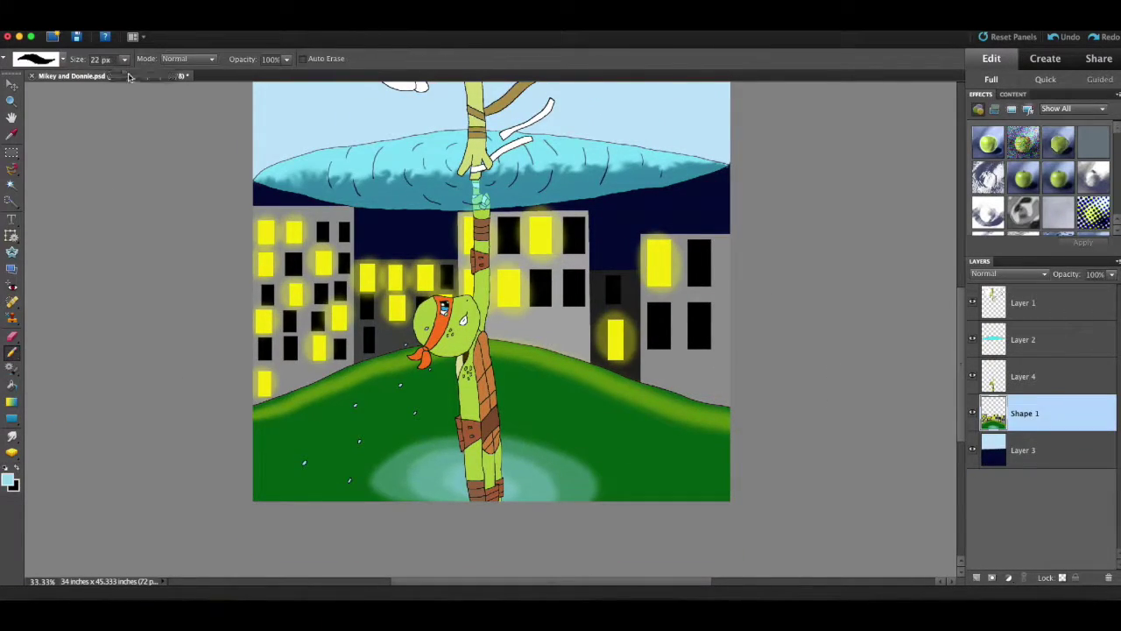
{"action": "left_click", "coordinate": [1023, 450]}
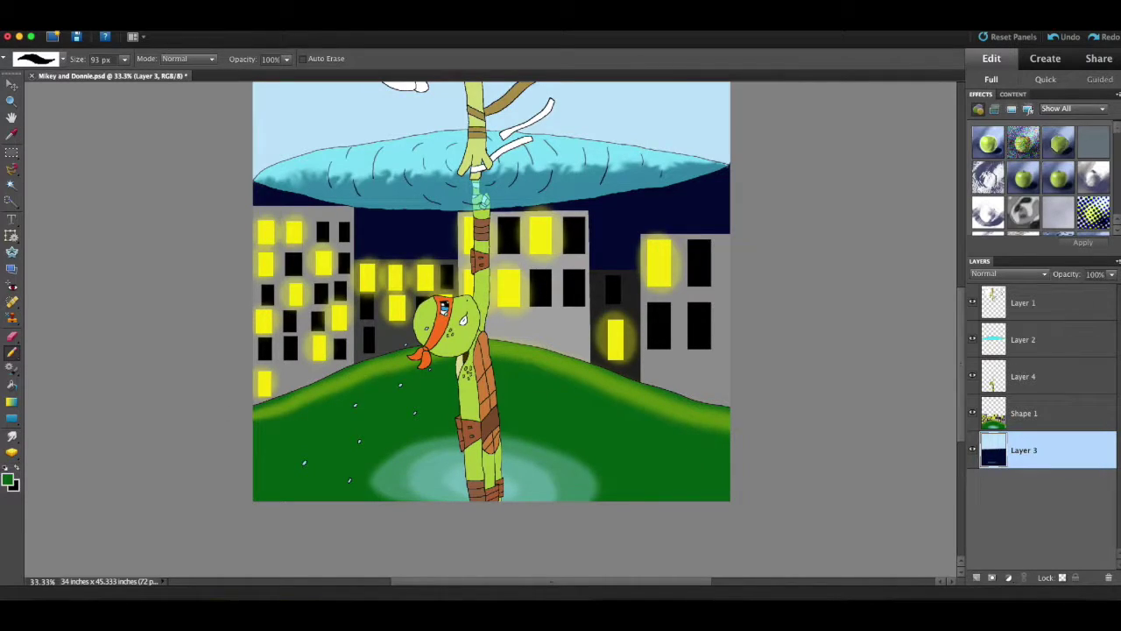
{"action": "left_click", "coordinate": [1051, 413]}
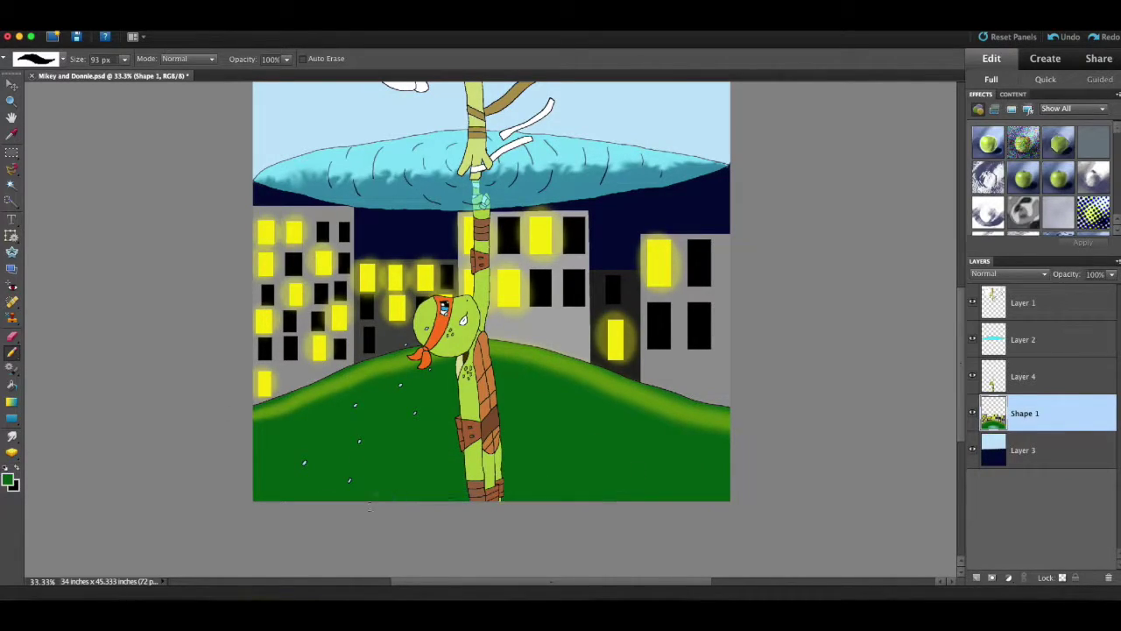
Create a new layer and move it directly above Layer 4
{"action": "left_click", "coordinate": [312, 25]}
{"action": "mouse_move", "coordinate": [335, 33]}
{"action": "left_click", "coordinate": [468, 37]}
{"action": "left_click", "coordinate": [685, 215]}
{"action": "left_click_drag", "start_coordinate": [1058, 418], "coordinate": [1038, 375]}
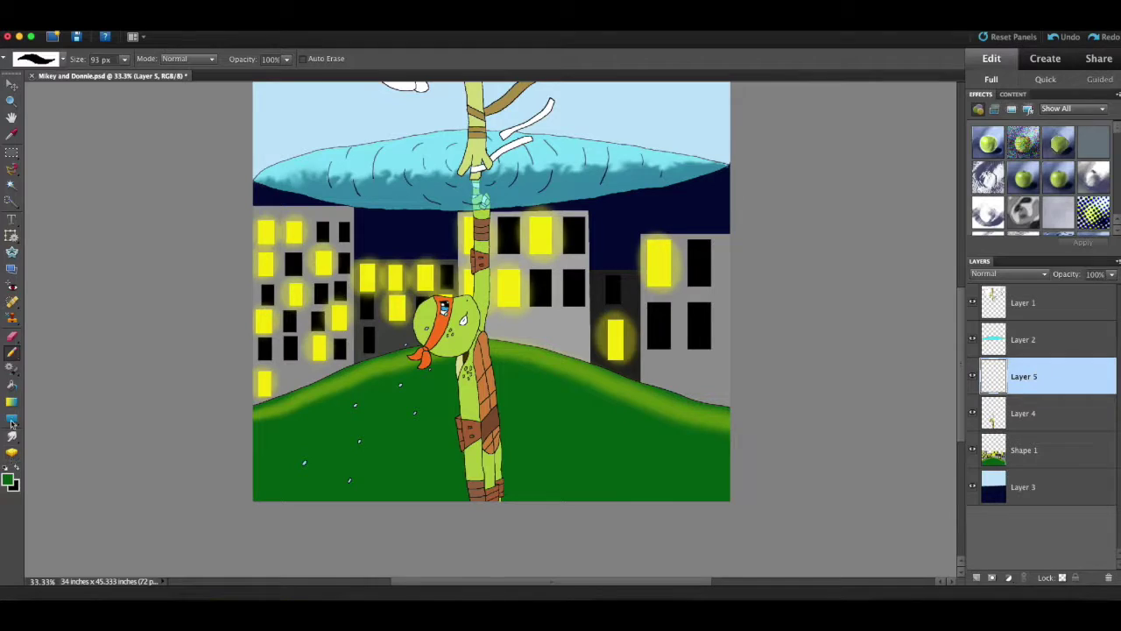
Set up a soft 25 px brush in the water's light cyan and hide Layer 1 with the upper turtle
{"action": "left_click", "coordinate": [13, 134]}
{"action": "left_click", "coordinate": [15, 353]}
{"action": "left_click", "coordinate": [97, 353]}
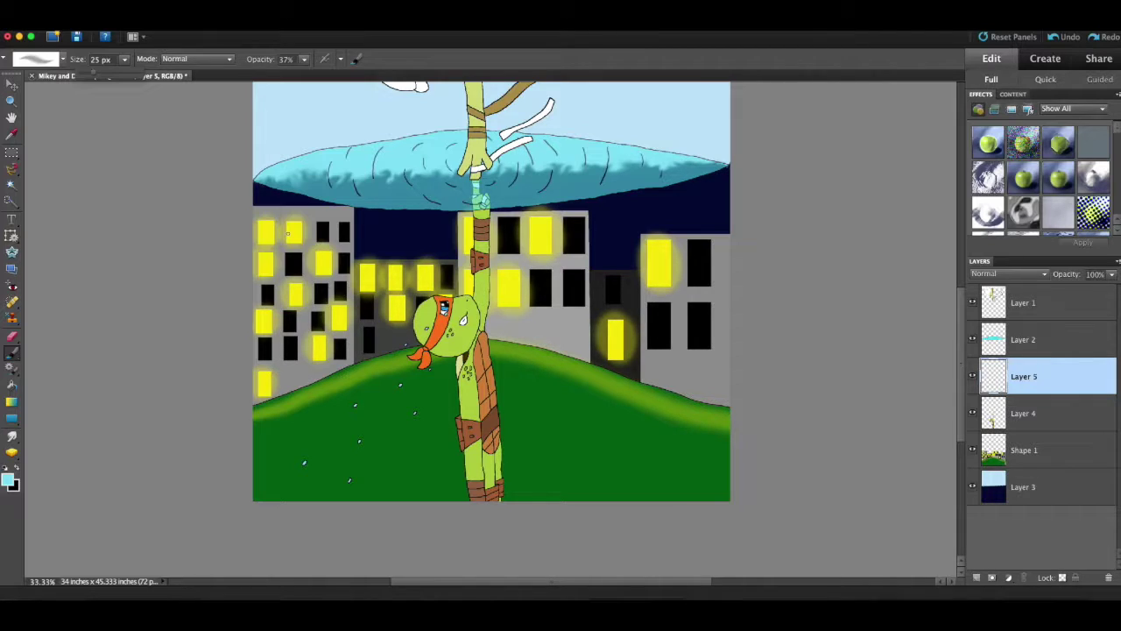
{"action": "key", "text": "super+equal"}
{"action": "key", "text": "super+equal"}
{"action": "key", "text": "super+equal"}
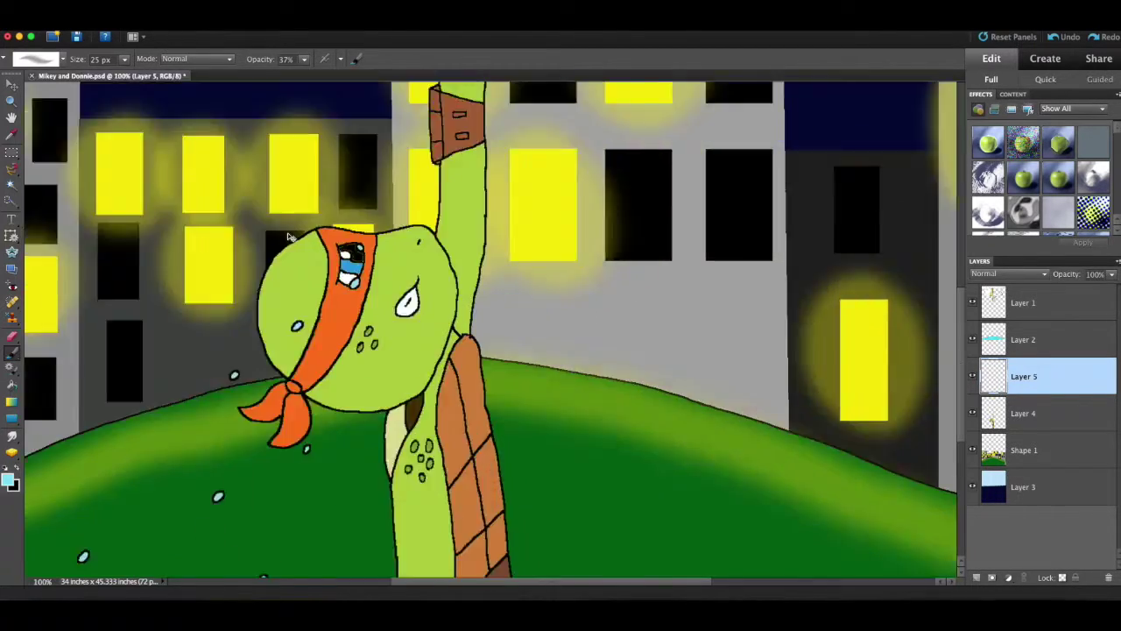
{"action": "scroll", "coordinate": [398, 320], "scroll_direction": "up", "scroll_amount": 8}
{"action": "key", "text": "super+equal"}
{"action": "key", "text": "super+equal"}
{"action": "key", "text": "super+equal"}
{"action": "scroll", "coordinate": [397, 320], "scroll_direction": "up", "scroll_amount": 2}
{"action": "left_click", "coordinate": [972, 302]}
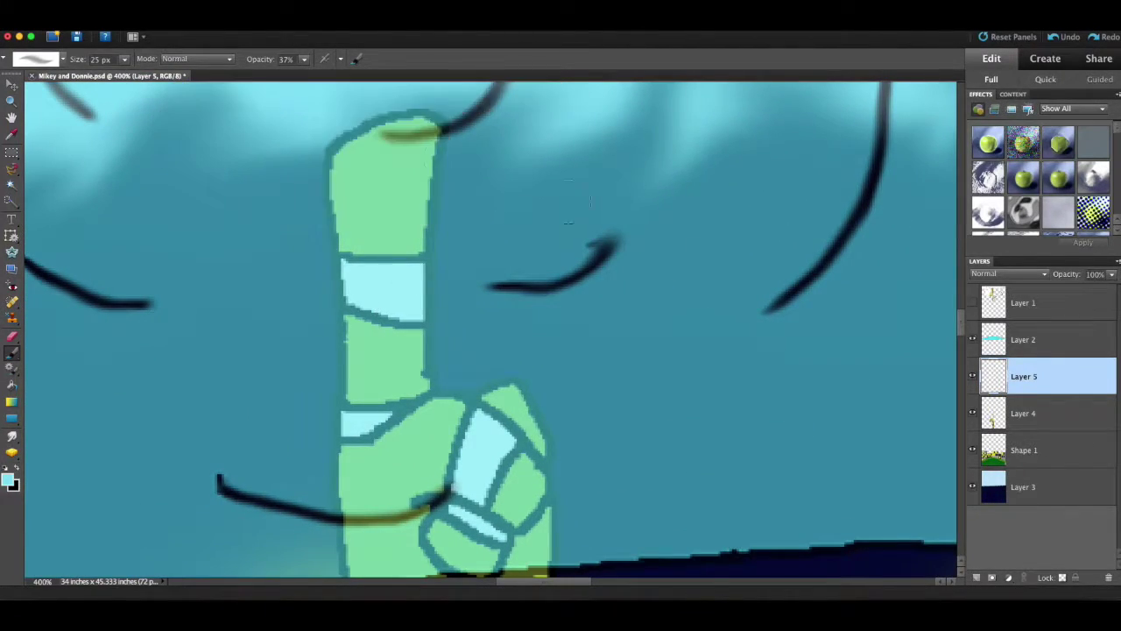
Brush light cyan highlights on Layer 5 along the lower turtle's wristband and the upper edge of its head and mask
{"action": "scroll", "coordinate": [390, 157], "scroll_direction": "down", "scroll_amount": 15}
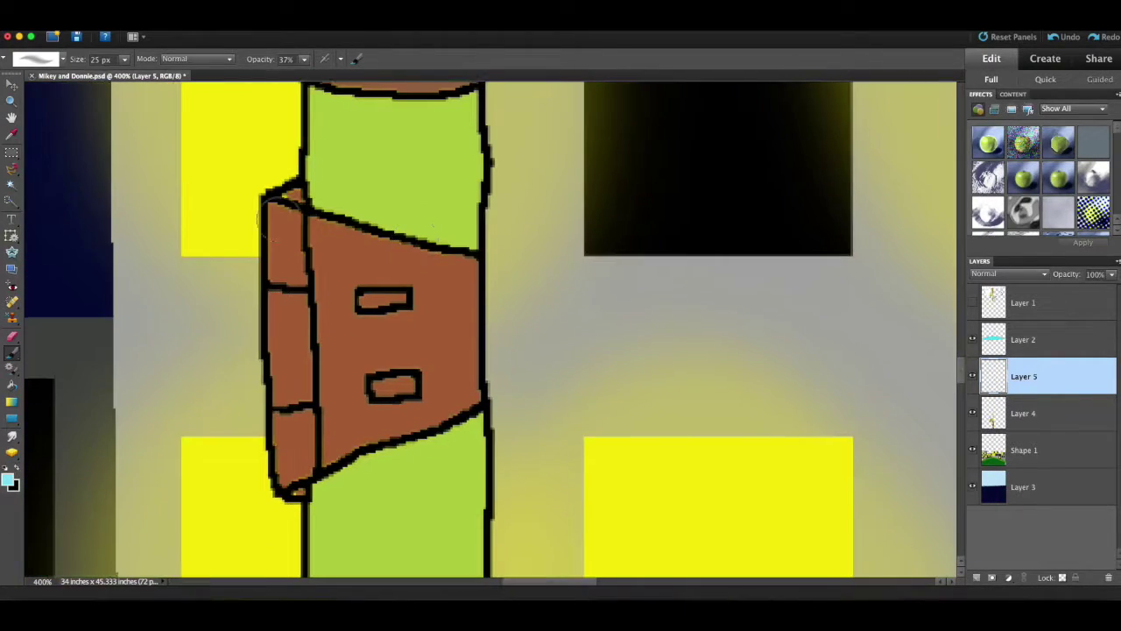
{"action": "left_click_drag", "start_coordinate": [279, 215], "coordinate": [465, 273]}
{"action": "scroll", "coordinate": [207, 243], "scroll_direction": "down", "scroll_amount": 10}
{"action": "scroll", "coordinate": [207, 243], "scroll_direction": "left", "scroll_amount": 1}
{"action": "scroll", "coordinate": [223, 245], "scroll_direction": "left", "scroll_amount": 10}
{"action": "left_click_drag", "start_coordinate": [385, 270], "coordinate": [652, 189]}
{"action": "scroll", "coordinate": [453, 225], "scroll_direction": "down", "scroll_amount": 8}
{"action": "scroll", "coordinate": [526, 263], "scroll_direction": "right", "scroll_amount": 8}
{"action": "left_click_drag", "start_coordinate": [604, 245], "coordinate": [550, 226]}
Brush light cyan highlights down the lower turtle's chest, shoulder and shell
{"action": "scroll", "coordinate": [525, 245], "scroll_direction": "up", "scroll_amount": 8}
{"action": "scroll", "coordinate": [490, 270], "scroll_direction": "down", "scroll_amount": 15}
{"action": "scroll", "coordinate": [473, 297], "scroll_direction": "left", "scroll_amount": 2}
{"action": "left_click_drag", "start_coordinate": [399, 427], "coordinate": [414, 301]}
{"action": "scroll", "coordinate": [351, 180], "scroll_direction": "down", "scroll_amount": 12}
{"action": "scroll", "coordinate": [350, 180], "scroll_direction": "right", "scroll_amount": 3}
{"action": "left_click_drag", "start_coordinate": [213, 178], "coordinate": [415, 200]}
{"action": "scroll", "coordinate": [491, 250], "scroll_direction": "down", "scroll_amount": 4}
{"action": "scroll", "coordinate": [490, 250], "scroll_direction": "right", "scroll_amount": 2}
{"action": "scroll", "coordinate": [499, 256], "scroll_direction": "up", "scroll_amount": 3}
{"action": "left_click_drag", "start_coordinate": [498, 256], "coordinate": [457, 424]}
{"action": "scroll", "coordinate": [436, 353], "scroll_direction": "down", "scroll_amount": 10}
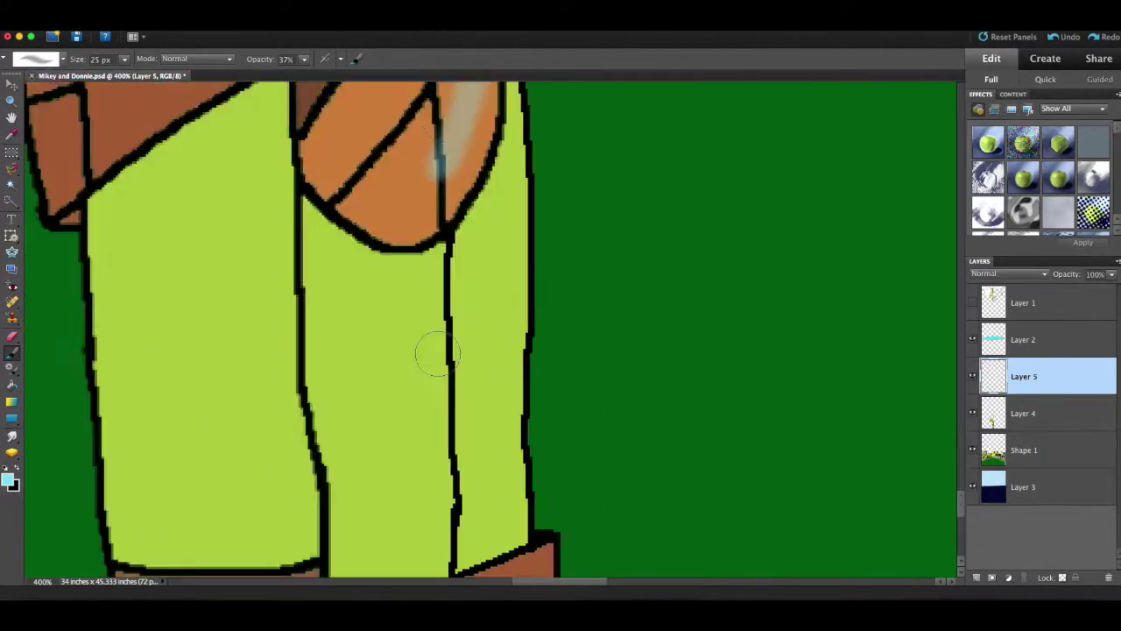
Brush light cyan highlights on the lower turtle's legs, redoing the first stroke
{"action": "scroll", "coordinate": [435, 353], "scroll_direction": "left", "scroll_amount": 2}
{"action": "left_click_drag", "start_coordinate": [474, 294], "coordinate": [553, 249]}
{"action": "left_click", "coordinate": [1054, 38]}
{"action": "left_click_drag", "start_coordinate": [479, 310], "coordinate": [566, 271]}
{"action": "left_click_drag", "start_coordinate": [599, 185], "coordinate": [625, 176]}
{"action": "scroll", "coordinate": [627, 179], "scroll_direction": "up", "scroll_amount": 20}
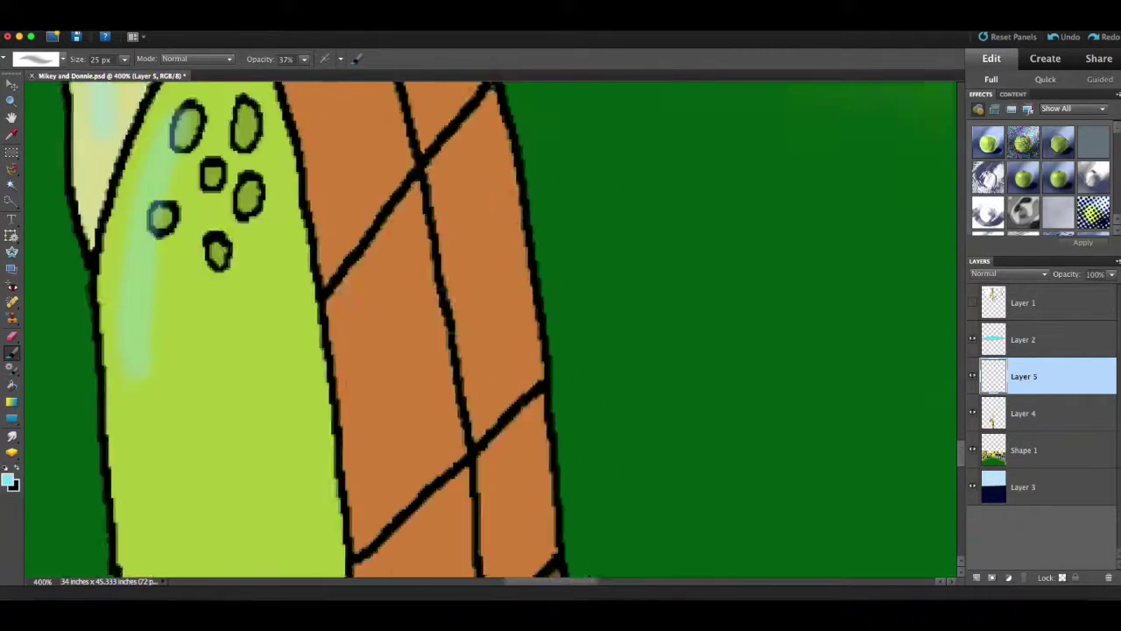
Go over the lower turtle's wristband, head and cheek with further light cyan highlight strokes
{"action": "key", "text": "super+minus"}
{"action": "key", "text": "super+minus"}
{"action": "key", "text": "super+minus"}
{"action": "key", "text": "super+minus"}
{"action": "key", "text": "super+minus"}
{"action": "key", "text": "super+minus"}
{"action": "key", "text": "super+equal"}
{"action": "key", "text": "super+equal"}
{"action": "key", "text": "super+equal"}
{"action": "key", "text": "super+equal"}
{"action": "mouse_move", "coordinate": [518, 175]}
{"action": "left_mouse_down"}
{"action": "mouse_move", "coordinate": [513, 371]}
{"action": "mouse_move", "coordinate": [561, 113]}
{"action": "left_mouse_up"}
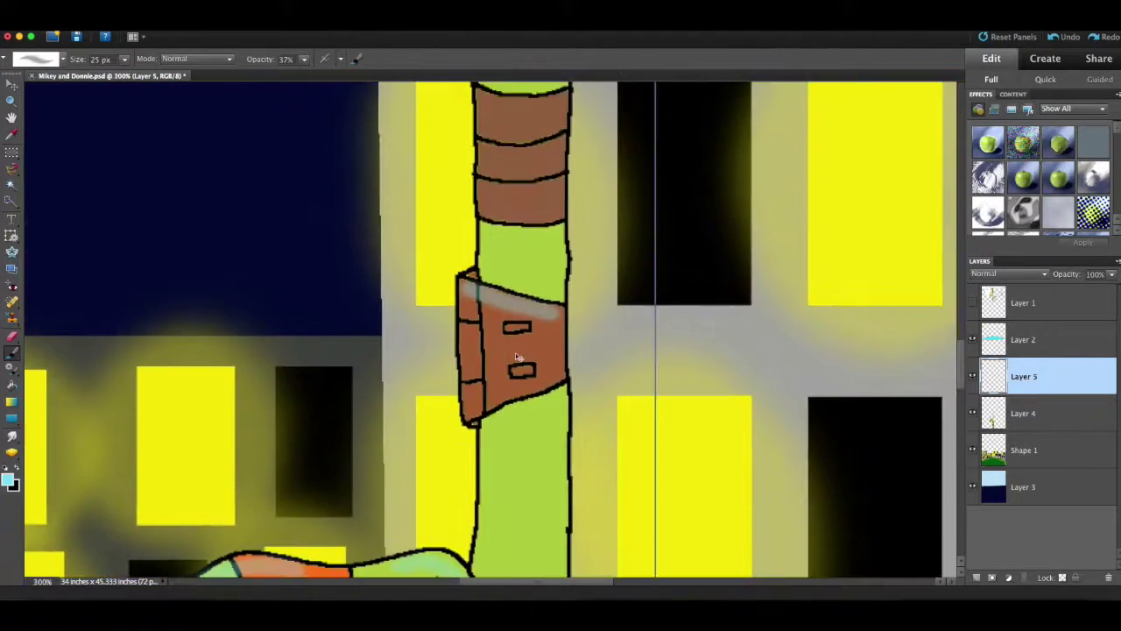
{"action": "key", "text": "super+equal"}
{"action": "key", "text": "super+equal"}
{"action": "left_click_drag", "start_coordinate": [390, 266], "coordinate": [545, 324]}
{"action": "left_click_drag", "start_coordinate": [421, 490], "coordinate": [536, 170]}
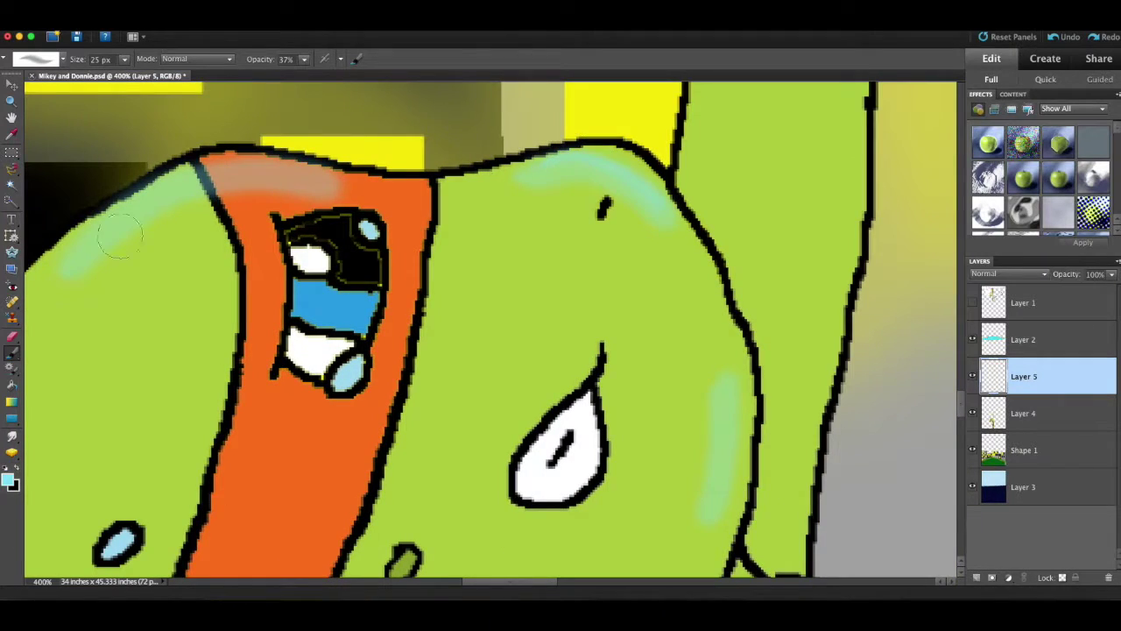
{"action": "left_click_drag", "start_coordinate": [733, 390], "coordinate": [637, 214]}
{"action": "scroll", "coordinate": [697, 458], "scroll_direction": "down", "scroll_amount": 10}
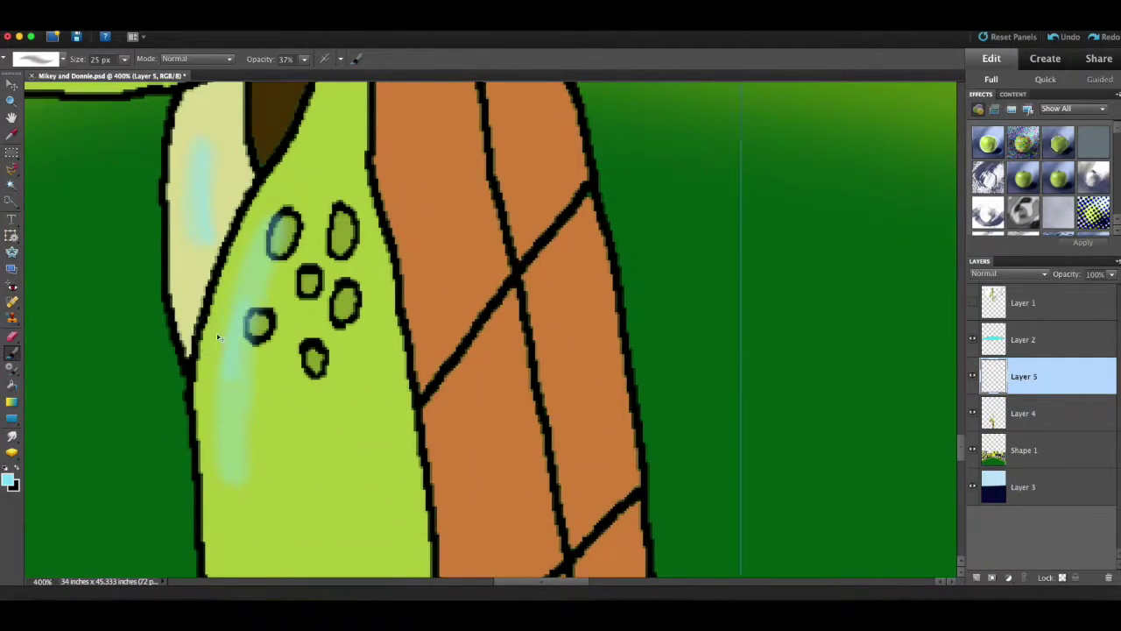
Brush a soft light cyan glow around the lower turtle's feet on the Shape 1 layer at 291 px, redoing the first stroke, and show Layer 1
{"action": "key", "text": "ctrl+0"}
{"action": "left_click", "coordinate": [1051, 450]}
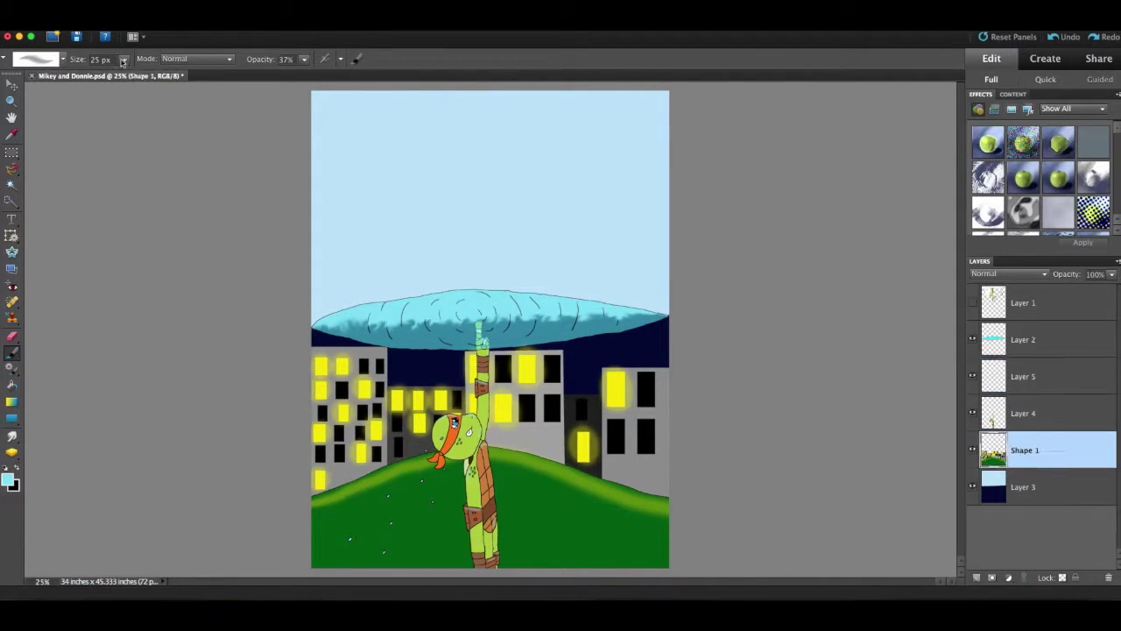
{"action": "left_click_drag", "start_coordinate": [471, 555], "coordinate": [490, 553]}
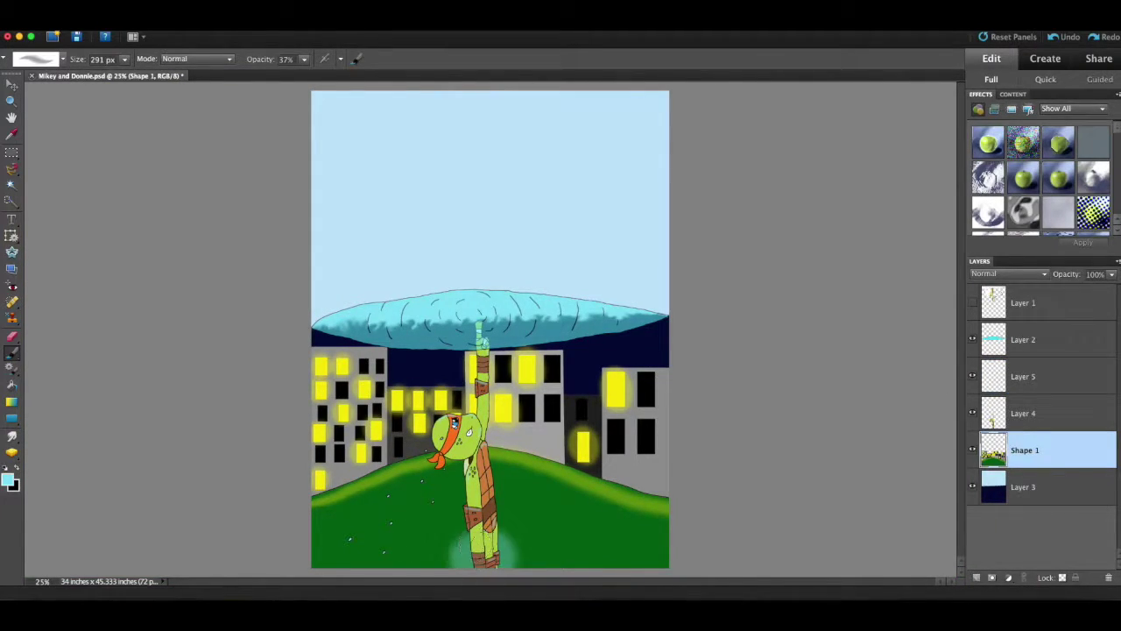
{"action": "left_click", "coordinate": [1056, 37]}
{"action": "left_click", "coordinate": [1058, 37]}
{"action": "left_click", "coordinate": [1051, 451]}
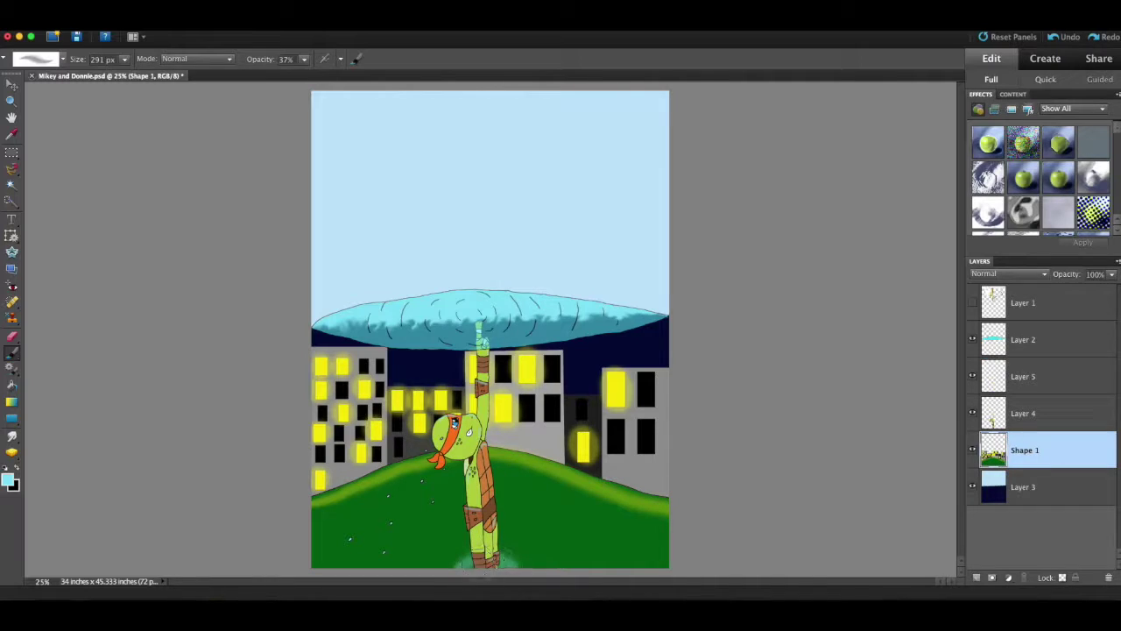
{"action": "left_click", "coordinate": [972, 302]}
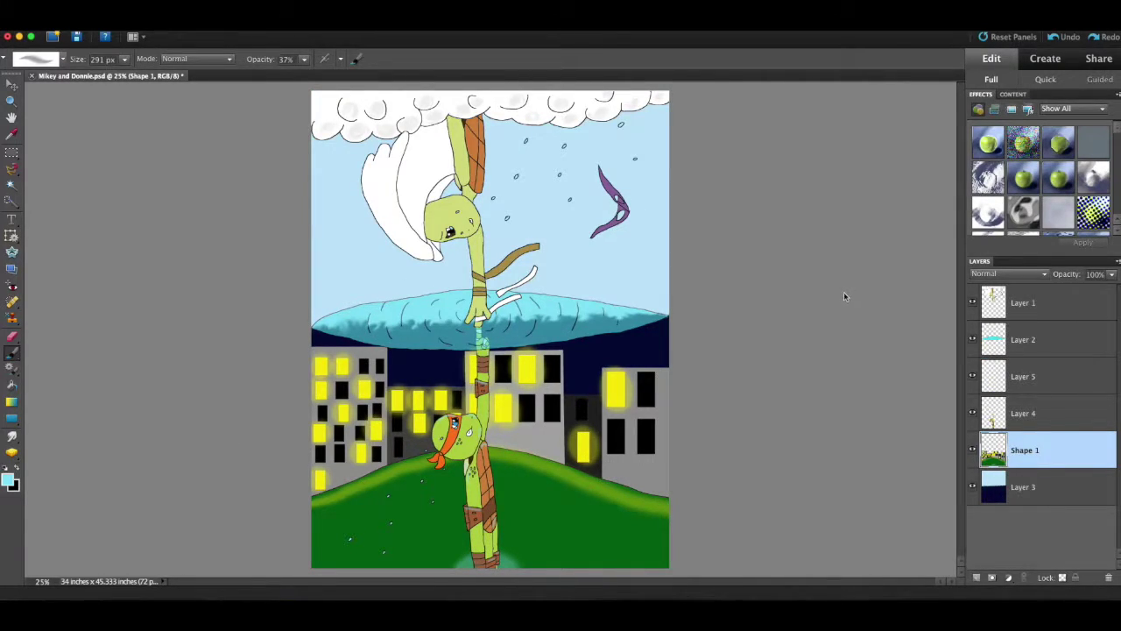
Set the foreground colour to bright yellow and dot small stars across the night sky on Layer 3 with a 19 px brush
{"action": "left_click", "coordinate": [1030, 488]}
{"action": "left_click", "coordinate": [8, 480]}
{"action": "left_click", "coordinate": [649, 325]}
{"action": "left_click", "coordinate": [637, 203]}
{"action": "left_click", "coordinate": [747, 169]}
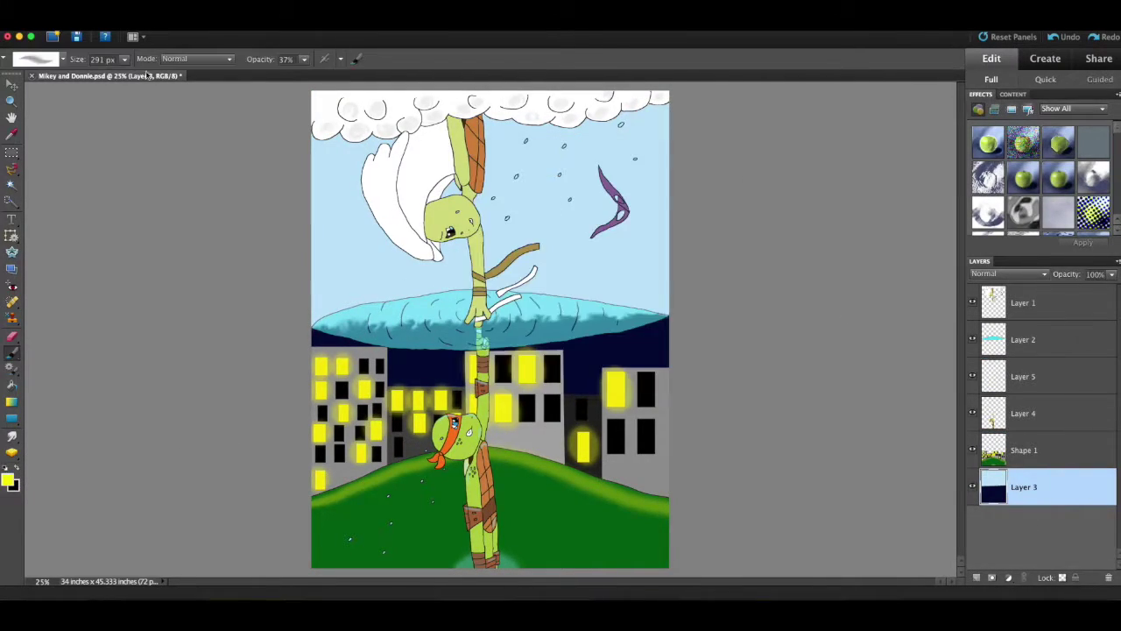
{"action": "key", "text": "alt+]"}
{"action": "key", "text": "alt+]"}
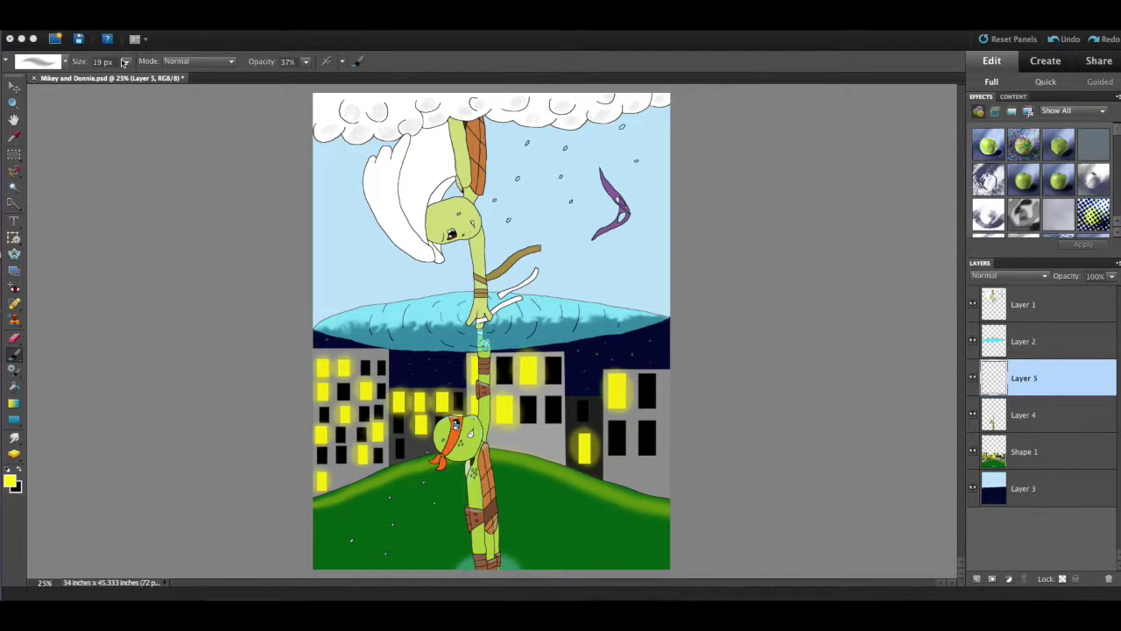
Add a new layer and place it between Layer 5 and Layer 4
{"action": "left_click", "coordinate": [312, 26]}
{"action": "mouse_move", "coordinate": [336, 35]}
{"action": "left_click", "coordinate": [482, 35]}
{"action": "left_click", "coordinate": [688, 228]}
{"action": "left_click_drag", "start_coordinate": [1024, 377], "coordinate": [1025, 429]}
Draw black shadow areas with a 9 px Pencil where the lower turtle's head meets its raised arm and neck
{"action": "left_click", "coordinate": [14, 355]}
{"action": "left_click", "coordinate": [71, 400]}
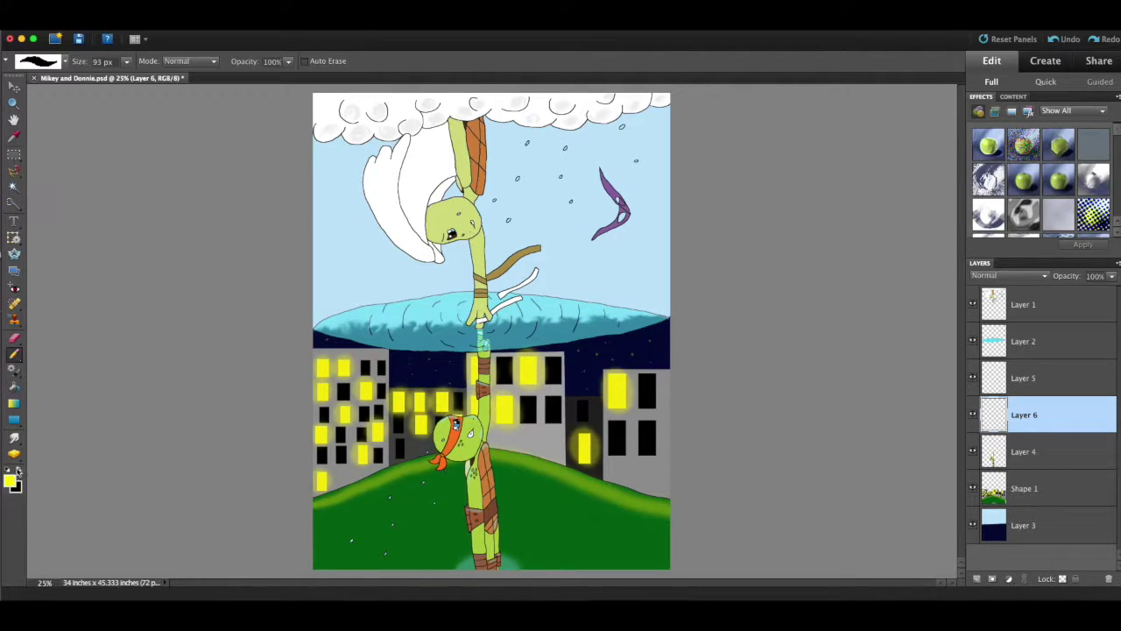
{"action": "left_click", "coordinate": [19, 470]}
{"action": "left_click", "coordinate": [127, 61]}
{"action": "left_click_drag", "start_coordinate": [126, 78], "coordinate": [96, 79]}
{"action": "key", "text": "super+equal"}
{"action": "key", "text": "super+equal"}
{"action": "key", "text": "super+equal"}
{"action": "key", "text": "super+equal"}
{"action": "scroll", "coordinate": [499, 265], "scroll_direction": "down", "scroll_amount": 5}
{"action": "key", "text": "super+equal"}
{"action": "key", "text": "super+equal"}
{"action": "key", "text": "super+equal"}
{"action": "key", "text": "super+equal"}
{"action": "key", "text": "super+equal"}
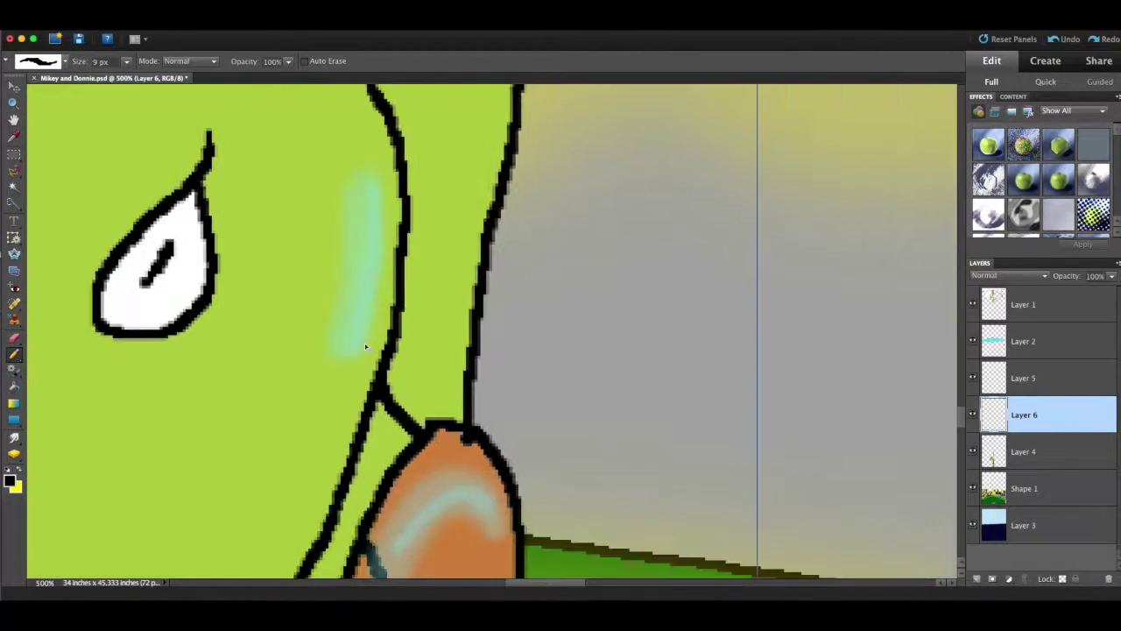
{"action": "mouse_move", "coordinate": [388, 317]}
{"action": "left_mouse_down"}
{"action": "mouse_move", "coordinate": [443, 342]}
{"action": "mouse_move", "coordinate": [456, 436]}
{"action": "mouse_move", "coordinate": [373, 415]}
{"action": "mouse_move", "coordinate": [383, 372]}
{"action": "mouse_move", "coordinate": [443, 382]}
{"action": "mouse_move", "coordinate": [416, 394]}
{"action": "left_mouse_up"}
{"action": "scroll", "coordinate": [416, 386], "scroll_direction": "down", "scroll_amount": 5}
{"action": "scroll", "coordinate": [416, 385], "scroll_direction": "left", "scroll_amount": 2}
{"action": "mouse_move", "coordinate": [421, 273]}
{"action": "left_mouse_down"}
{"action": "mouse_move", "coordinate": [447, 285]}
{"action": "mouse_move", "coordinate": [409, 273]}
{"action": "mouse_move", "coordinate": [394, 295]}
{"action": "mouse_move", "coordinate": [406, 341]}
{"action": "mouse_move", "coordinate": [425, 264]}
{"action": "mouse_move", "coordinate": [393, 326]}
{"action": "mouse_move", "coordinate": [396, 278]}
{"action": "mouse_move", "coordinate": [429, 213]}
{"action": "left_mouse_up"}
{"action": "scroll", "coordinate": [415, 225], "scroll_direction": "down", "scroll_amount": 5}
{"action": "scroll", "coordinate": [415, 225], "scroll_direction": "left", "scroll_amount": 2}
{"action": "scroll", "coordinate": [429, 213], "scroll_direction": "down", "scroll_amount": 5}
{"action": "scroll", "coordinate": [428, 213], "scroll_direction": "left", "scroll_amount": 3}
Pencil black shadows beneath the lower turtle's chin and along its chest, redoing the chest stroke
{"action": "mouse_move", "coordinate": [272, 280]}
{"action": "left_mouse_down"}
{"action": "mouse_move", "coordinate": [355, 237]}
{"action": "mouse_move", "coordinate": [250, 302]}
{"action": "mouse_move", "coordinate": [376, 252]}
{"action": "mouse_move", "coordinate": [408, 285]}
{"action": "mouse_move", "coordinate": [362, 385]}
{"action": "mouse_move", "coordinate": [435, 198]}
{"action": "mouse_move", "coordinate": [408, 233]}
{"action": "left_mouse_up"}
{"action": "scroll", "coordinate": [408, 233], "scroll_direction": "down", "scroll_amount": 5}
{"action": "scroll", "coordinate": [408, 233], "scroll_direction": "left", "scroll_amount": 3}
{"action": "left_click_drag", "start_coordinate": [460, 290], "coordinate": [419, 442]}
{"action": "key", "text": "super+z"}
{"action": "left_click_drag", "start_coordinate": [454, 325], "coordinate": [394, 466]}
{"action": "scroll", "coordinate": [390, 438], "scroll_direction": "down", "scroll_amount": 3}
Pencil a thick black shadow on the legs along the curved lower edge of the lower turtle's shell
{"action": "scroll", "coordinate": [420, 428], "scroll_direction": "down", "scroll_amount": 15}
{"action": "scroll", "coordinate": [421, 428], "scroll_direction": "right", "scroll_amount": 3}
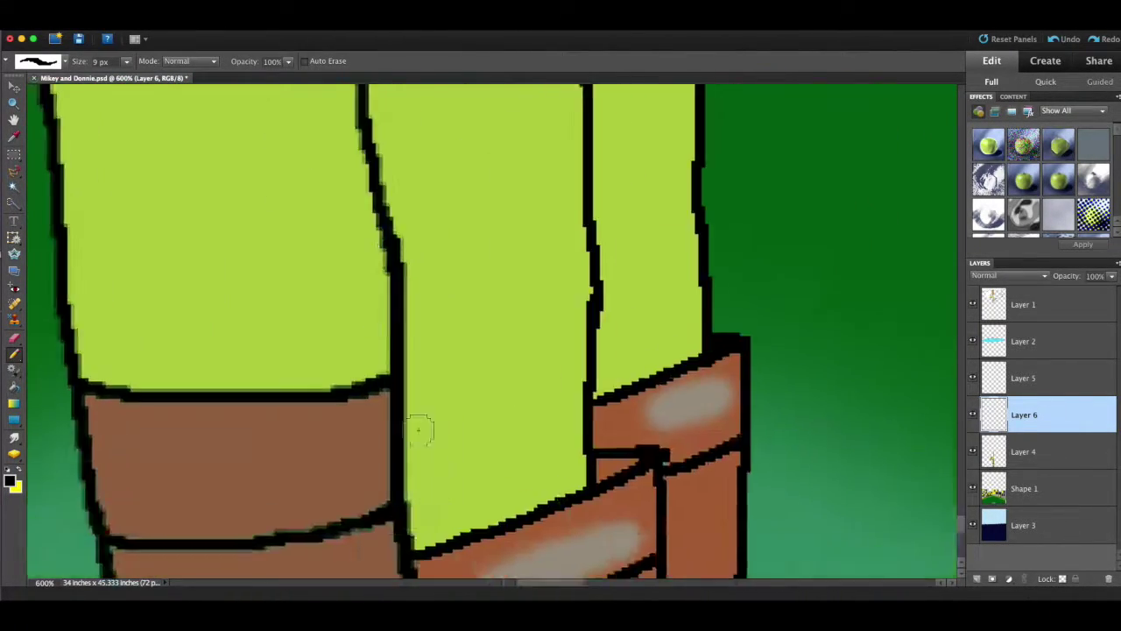
{"action": "scroll", "coordinate": [438, 408], "scroll_direction": "up", "scroll_amount": 5}
{"action": "mouse_move", "coordinate": [458, 384]}
{"action": "left_mouse_down"}
{"action": "mouse_move", "coordinate": [501, 397]}
{"action": "mouse_move", "coordinate": [569, 433]}
{"action": "mouse_move", "coordinate": [680, 452]}
{"action": "left_mouse_up"}
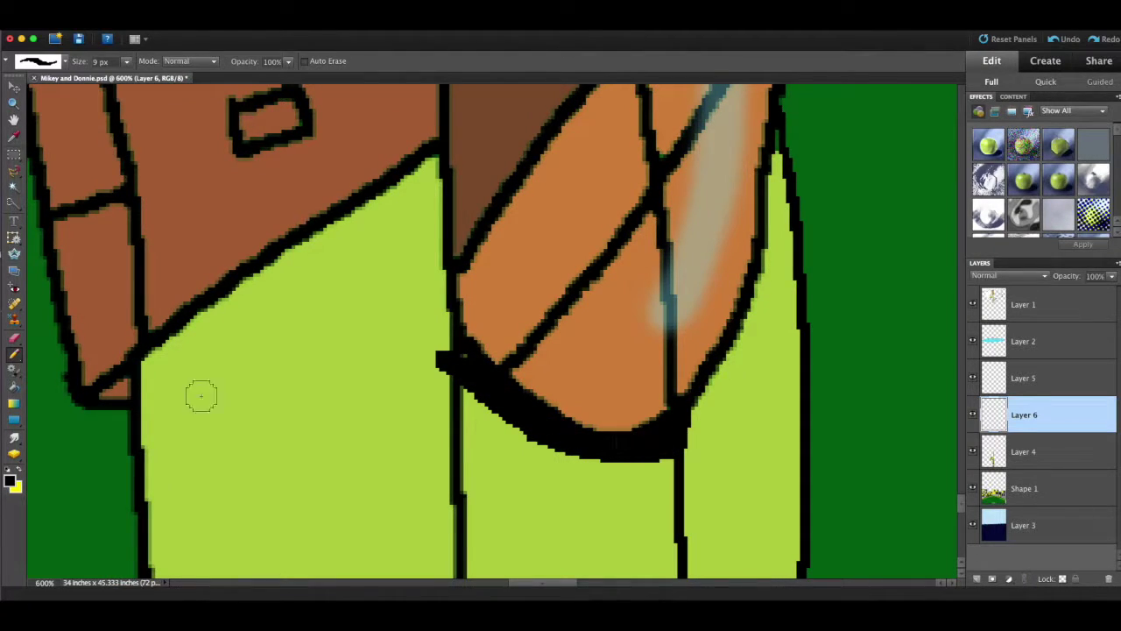
{"action": "scroll", "coordinate": [464, 363], "scroll_direction": "right", "scroll_amount": 3}
{"action": "mouse_move", "coordinate": [534, 455]}
{"action": "left_mouse_down"}
{"action": "mouse_move", "coordinate": [610, 298]}
{"action": "mouse_move", "coordinate": [619, 159]}
{"action": "left_mouse_up"}
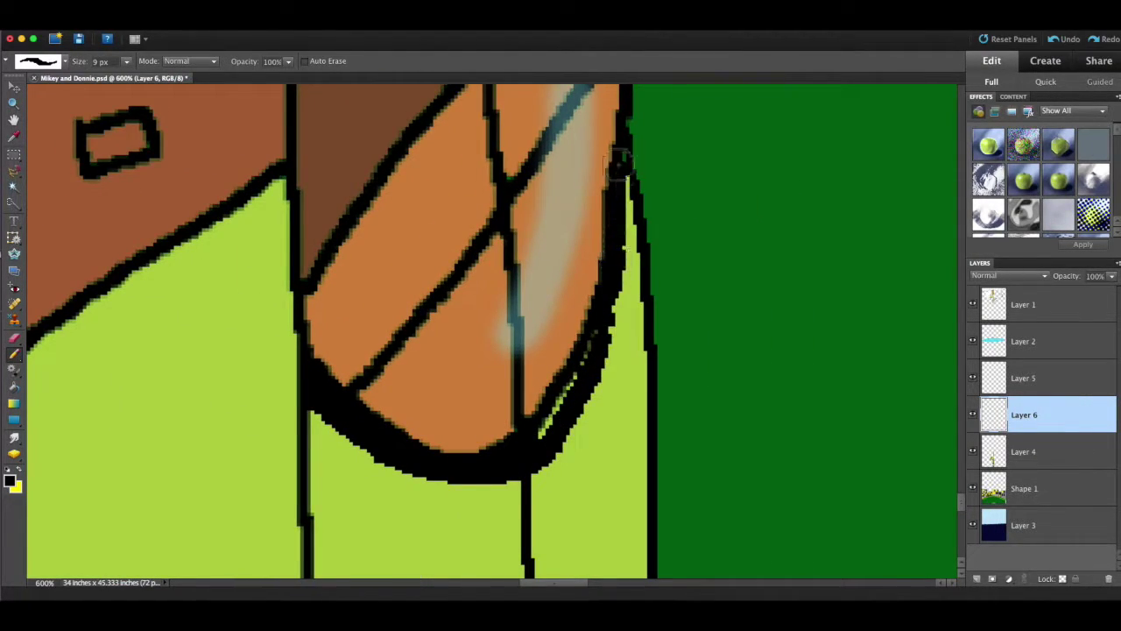
Pencil black shadows around the brown wraps on the lower turtle's rear leg, down to the picture's edge
{"action": "scroll", "coordinate": [504, 429], "scroll_direction": "down", "scroll_amount": 12}
{"action": "left_click_drag", "start_coordinate": [528, 270], "coordinate": [543, 269]}
{"action": "scroll", "coordinate": [543, 289], "scroll_direction": "down", "scroll_amount": 3}
{"action": "left_click_drag", "start_coordinate": [555, 400], "coordinate": [537, 459]}
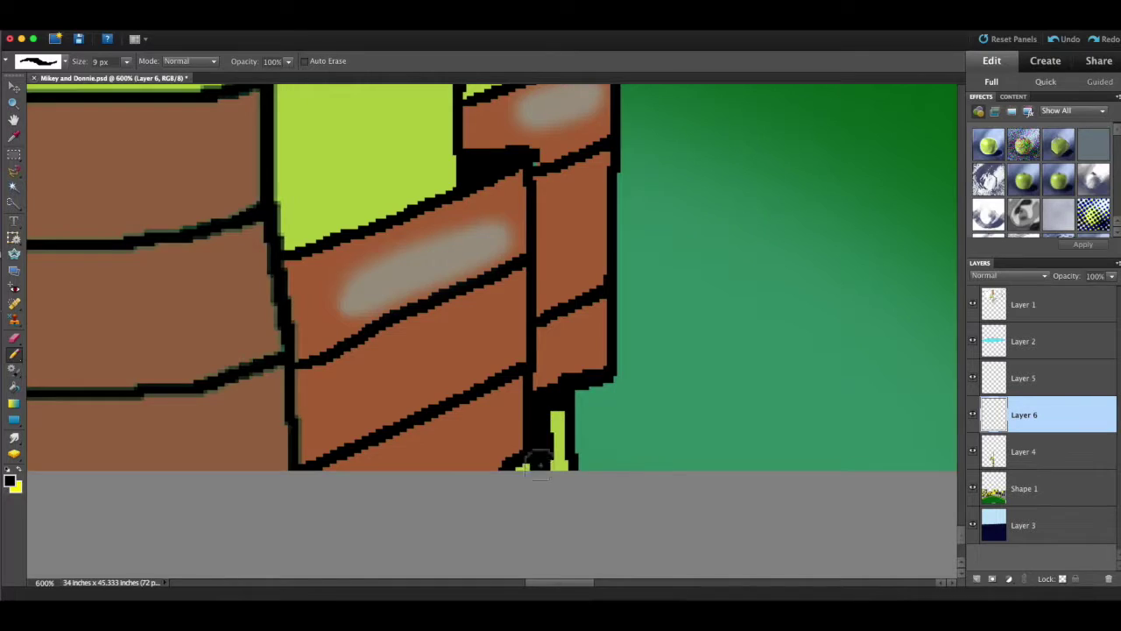
{"action": "scroll", "coordinate": [518, 386], "scroll_direction": "up", "scroll_amount": 9}
Fill the small lower corner of the lower turtle's brown belt with black, undoing the stray shadow stroke
{"action": "key", "text": "super+minus"}
{"action": "key", "text": "super+minus"}
{"action": "key", "text": "super+minus"}
{"action": "key", "text": "super+minus"}
{"action": "scroll", "coordinate": [522, 417], "scroll_direction": "up", "scroll_amount": 3}
{"action": "key", "text": "super+plus"}
{"action": "key", "text": "super+plus"}
{"action": "left_click_drag", "start_coordinate": [468, 381], "coordinate": [547, 443]}
{"action": "key", "text": "super+z"}
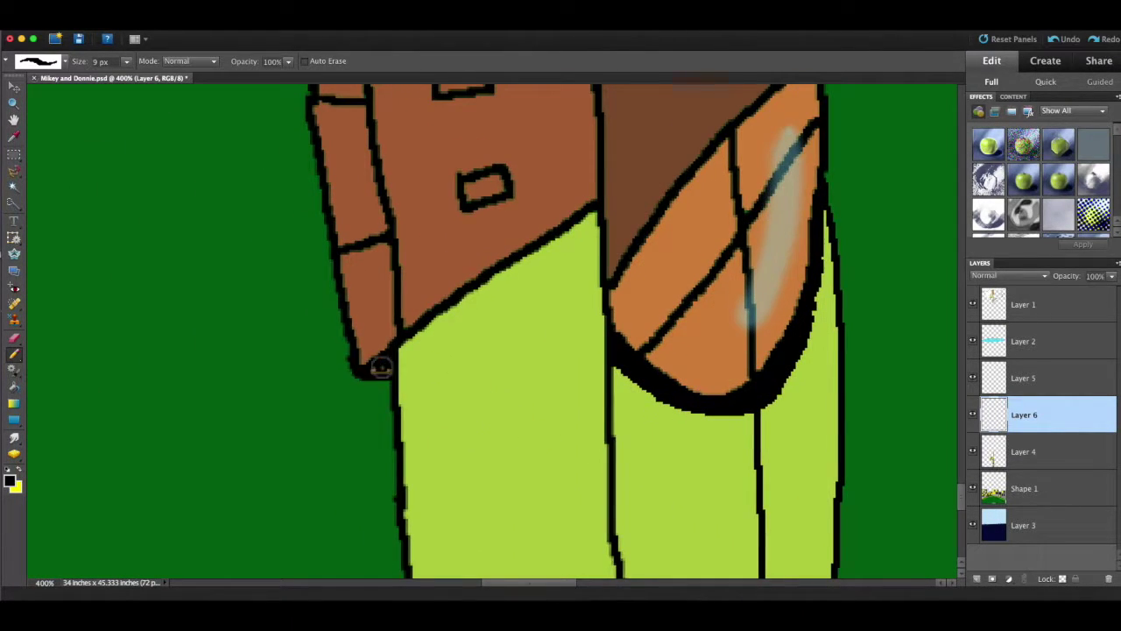
Examine the black shadow shapes over the lower turtle's whole body
{"action": "scroll", "coordinate": [382, 368], "scroll_direction": "up", "scroll_amount": 6}
{"action": "key", "text": "super+minus"}
{"action": "key", "text": "super+minus"}
{"action": "key", "text": "super+minus"}
{"action": "scroll", "coordinate": [393, 254], "scroll_direction": "up", "scroll_amount": 8}
{"action": "key", "text": "super+minus"}
{"action": "key", "text": "super+minus"}
{"action": "key", "text": "super+minus"}
{"action": "key", "text": "super+minus"}
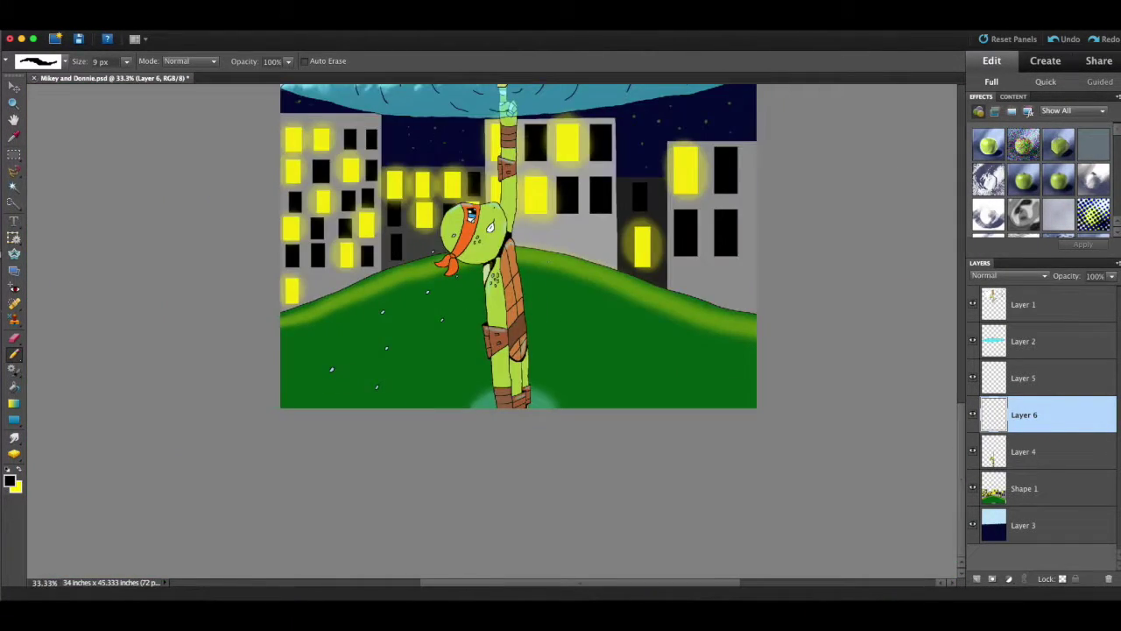
Lower the opacity of Layer 6 to 45% so the black areas read as translucent shadows
{"action": "key", "text": "super+plus"}
{"action": "key", "text": "super+plus"}
{"action": "key", "text": "super+plus"}
{"action": "key", "text": "super+plus"}
{"action": "key", "text": "super+plus"}
{"action": "key", "text": "super+plus"}
{"action": "scroll", "coordinate": [323, 312], "scroll_direction": "up", "scroll_amount": 8}
{"action": "scroll", "coordinate": [326, 324], "scroll_direction": "left", "scroll_amount": 4}
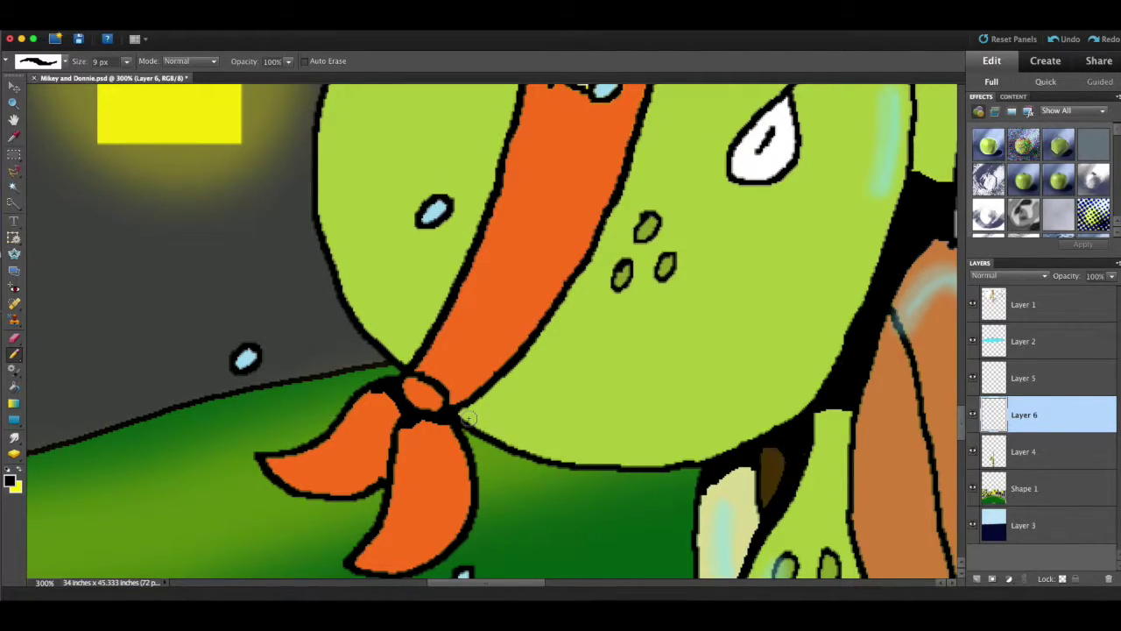
{"action": "left_click_drag", "start_coordinate": [1112, 286], "coordinate": [1080, 288]}
Soften the shadows around the lower turtle's head, neck and chest with the Smudge tool at 42% strength
{"action": "left_click", "coordinate": [14, 437]}
{"action": "left_click_drag", "start_coordinate": [422, 431], "coordinate": [440, 422]}
{"action": "left_click_drag", "start_coordinate": [486, 361], "coordinate": [244, 266]}
{"action": "left_click_drag", "start_coordinate": [477, 377], "coordinate": [502, 374]}
{"action": "left_click_drag", "start_coordinate": [502, 441], "coordinate": [493, 536]}
{"action": "mouse_move", "coordinate": [539, 213]}
{"action": "left_mouse_down"}
{"action": "mouse_move", "coordinate": [408, 368]}
{"action": "mouse_move", "coordinate": [293, 456]}
{"action": "left_mouse_up"}
{"action": "left_click_drag", "start_coordinate": [359, 304], "coordinate": [357, 264]}
Smudge the shadows beneath the lower turtle's shell and along its legs
{"action": "scroll", "coordinate": [355, 262], "scroll_direction": "down", "scroll_amount": 3}
{"action": "scroll", "coordinate": [356, 262], "scroll_direction": "right", "scroll_amount": 2}
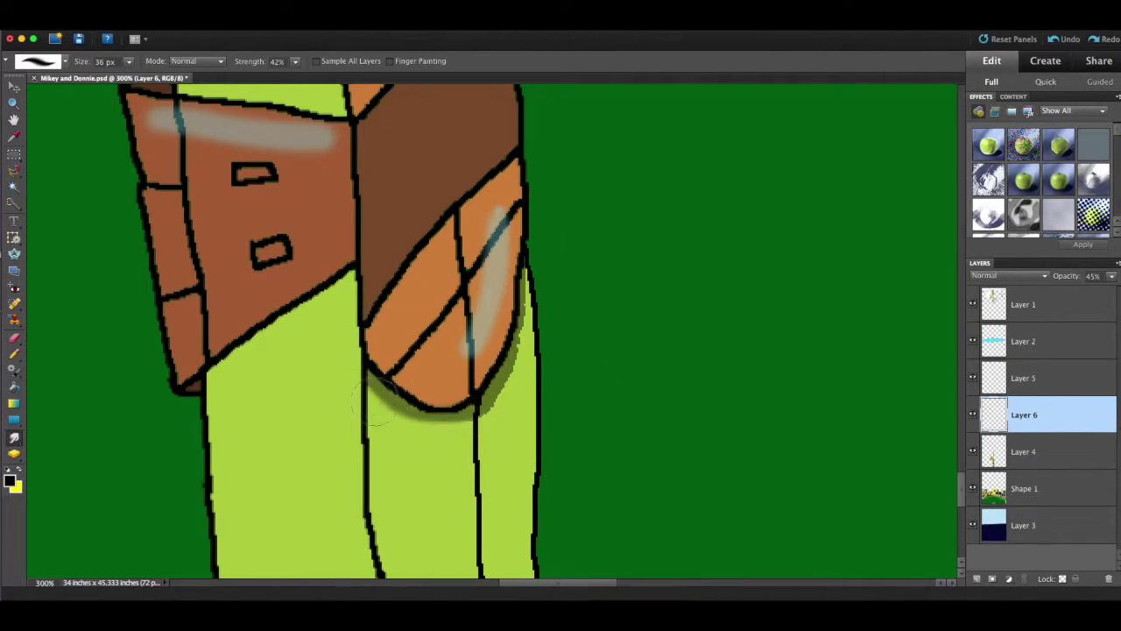
{"action": "left_click_drag", "start_coordinate": [522, 358], "coordinate": [527, 311]}
{"action": "left_click_drag", "start_coordinate": [455, 552], "coordinate": [426, 204]}
{"action": "left_click_drag", "start_coordinate": [426, 391], "coordinate": [426, 312]}
Pencil 9 px shadows on the lower turtle's hand, around the finger wraps, the folded fingers and the wrist
{"action": "key", "text": "super+minus"}
{"action": "key", "text": "super+minus"}
{"action": "key", "text": "super+minus"}
{"action": "key", "text": "super+minus"}
{"action": "key", "text": "super+minus"}
{"action": "key", "text": "super+minus"}
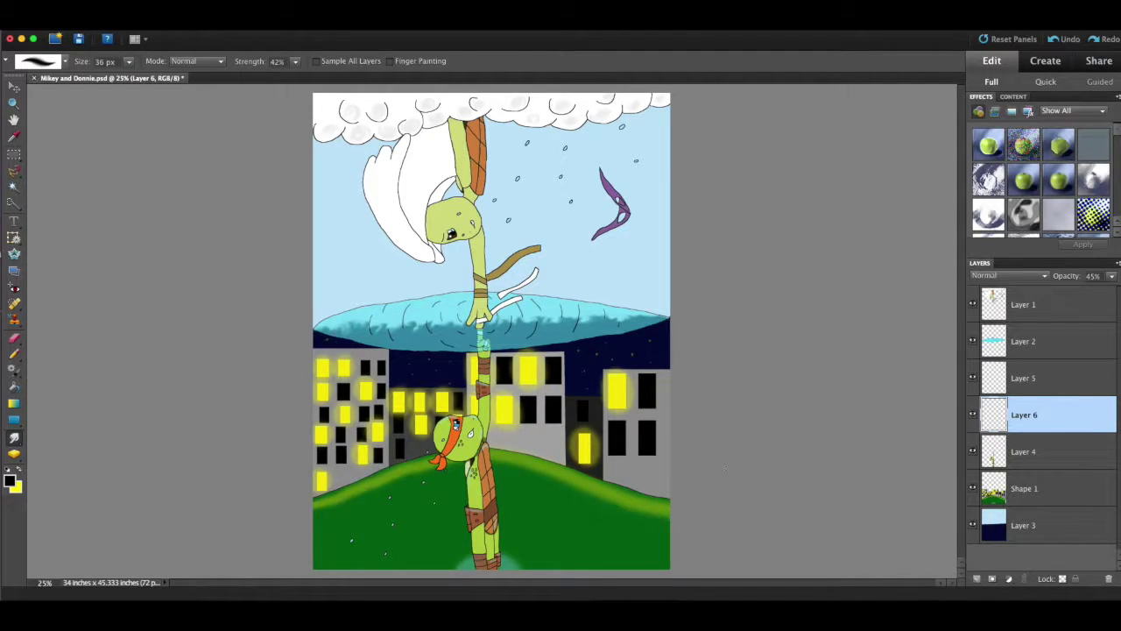
{"action": "key", "text": "super+plus"}
{"action": "key", "text": "super+plus"}
{"action": "key", "text": "super+plus"}
{"action": "key", "text": "super+plus"}
{"action": "key", "text": "super+plus"}
{"action": "key", "text": "super+plus"}
{"action": "key", "text": "super+plus"}
{"action": "key", "text": "super+plus"}
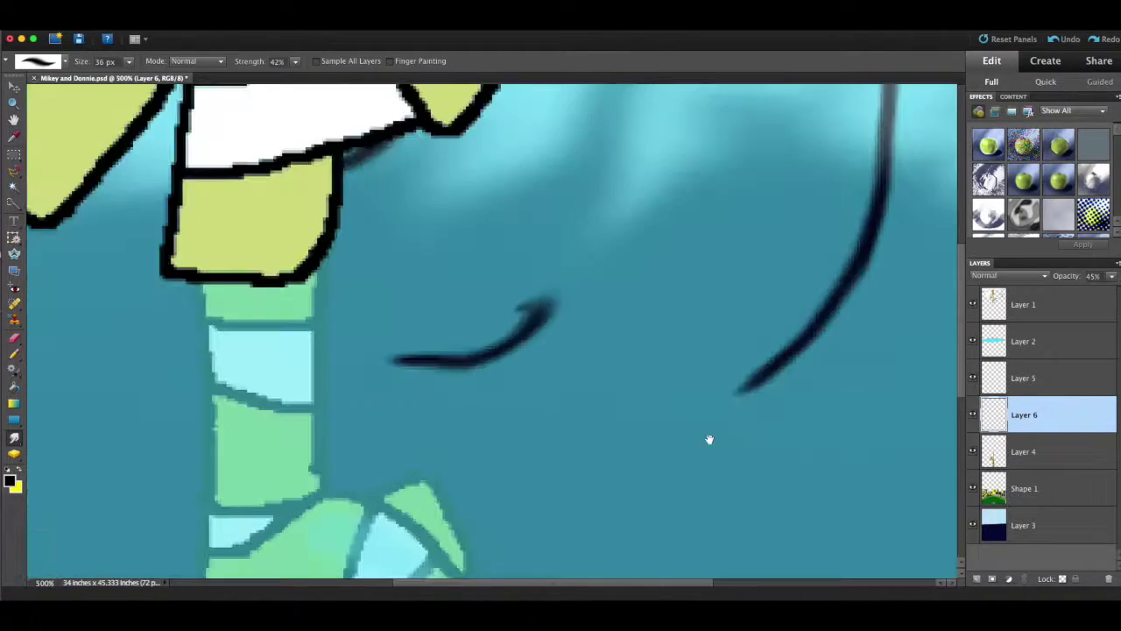
{"action": "left_click_drag", "start_coordinate": [708, 438], "coordinate": [802, 204]}
{"action": "key", "text": "n"}
{"action": "left_click_drag", "start_coordinate": [531, 295], "coordinate": [557, 331]}
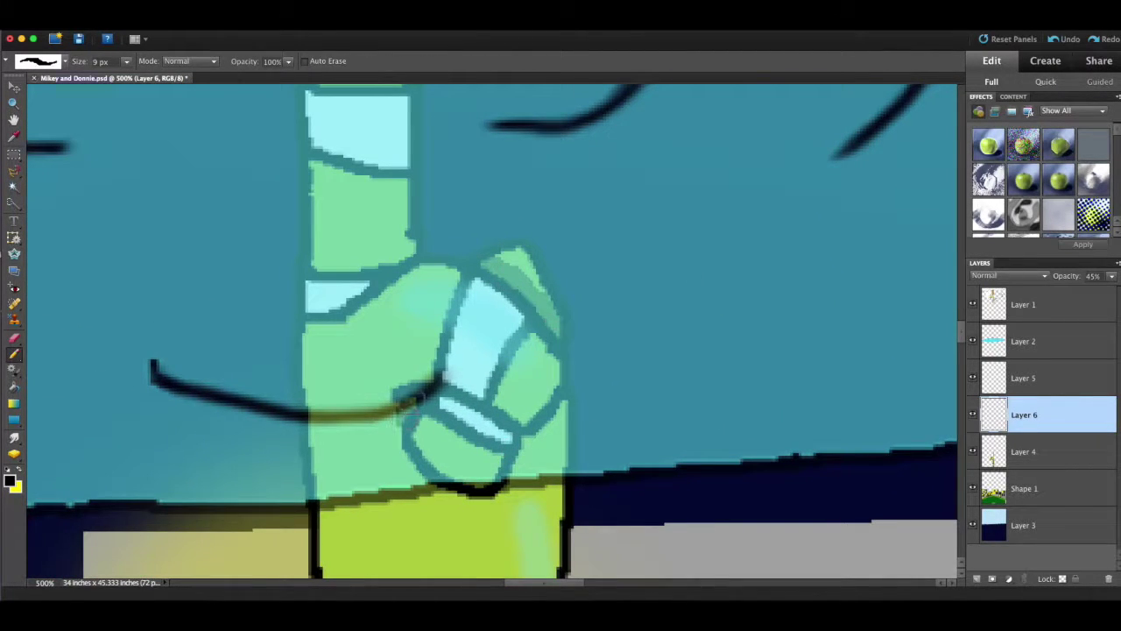
Soften the new hand shadows with the Smudge tool and check the whole picture
{"action": "left_click", "coordinate": [14, 437]}
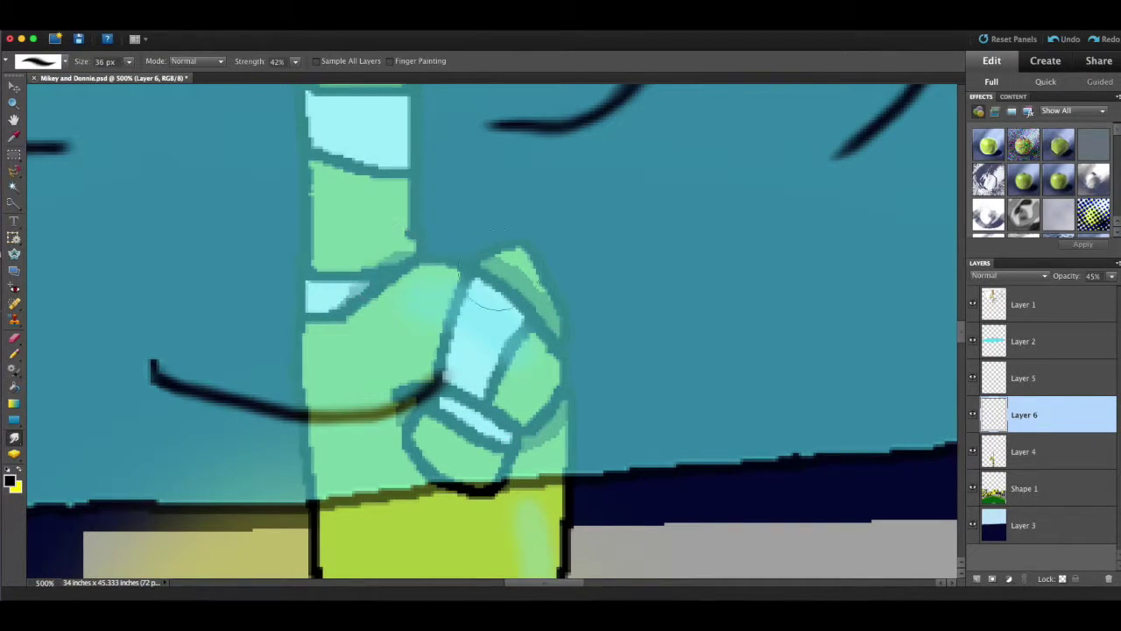
{"action": "key", "text": "ctrl+minus"}
{"action": "key", "text": "ctrl+minus"}
{"action": "key", "text": "ctrl+minus"}
{"action": "key", "text": "ctrl+minus"}
{"action": "key", "text": "ctrl+minus"}
{"action": "key", "text": "ctrl+minus"}
{"action": "key", "text": "ctrl+minus"}
{"action": "key", "text": "ctrl+minus"}
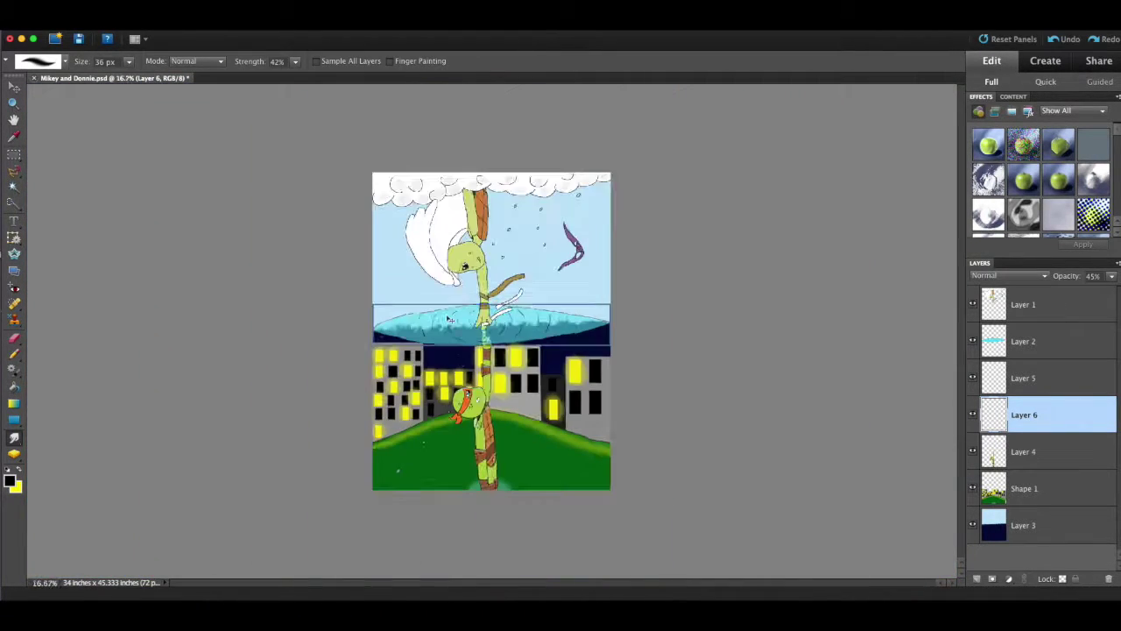
Merge Layers 5 and 6 down into Layer 4 and name the merged layer Mikey
{"action": "left_click", "coordinate": [978, 378]}
{"action": "right_click", "coordinate": [1048, 375]}
{"action": "left_click", "coordinate": [1071, 555]}
{"action": "right_click", "coordinate": [1048, 375]}
{"action": "left_click", "coordinate": [1055, 555]}
{"action": "right_click", "coordinate": [1042, 375]}
{"action": "left_click", "coordinate": [1044, 383]}
{"action": "type", "text": "Mikey"}
{"action": "key", "text": "Return"}
Rename Layer 2 as Portal, Layer 3 as Sky and Shape 1 as City
{"action": "left_click", "coordinate": [1074, 333]}
{"action": "type", "text": "Portal"}
{"action": "key", "text": "Return"}
{"action": "right_click", "coordinate": [1046, 451]}
{"action": "left_click", "coordinate": [1058, 397]}
{"action": "type", "text": "Sky"}
{"action": "key", "text": "Return"}
{"action": "right_click", "coordinate": [1051, 414]}
{"action": "left_click", "coordinate": [1058, 394]}
{"action": "type", "text": "City"}
{"action": "key", "text": "Return"}
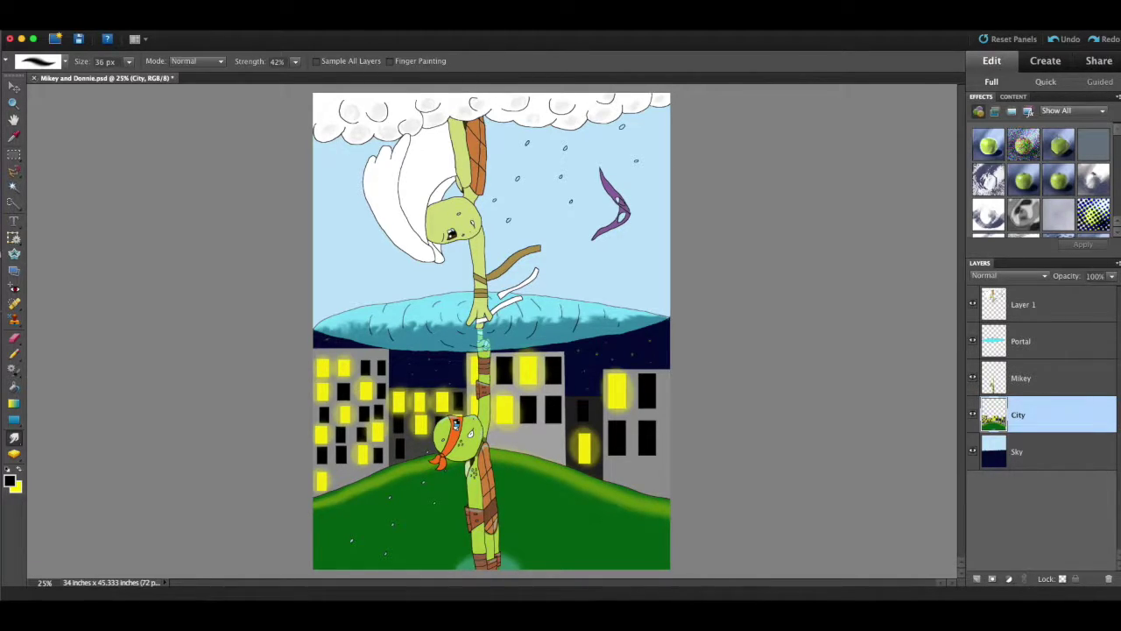
Add a new layer directly above Portal and switch to the Pencil tool at the upper turtle's hand
{"action": "key", "text": "super+plus"}
{"action": "key", "text": "super+plus"}
{"action": "key", "text": "super+plus"}
{"action": "key", "text": "super+plus"}
{"action": "scroll", "coordinate": [491, 332], "scroll_direction": "up", "scroll_amount": 5}
{"action": "left_click", "coordinate": [307, 25]}
{"action": "left_click", "coordinate": [481, 37]}
{"action": "key", "text": "Return"}
{"action": "left_click_drag", "start_coordinate": [1054, 414], "coordinate": [1054, 326]}
{"action": "key", "text": "super+plus"}
{"action": "key", "text": "super+plus"}
{"action": "scroll", "coordinate": [613, 207], "scroll_direction": "down", "scroll_amount": 4}
{"action": "left_click", "coordinate": [14, 354]}
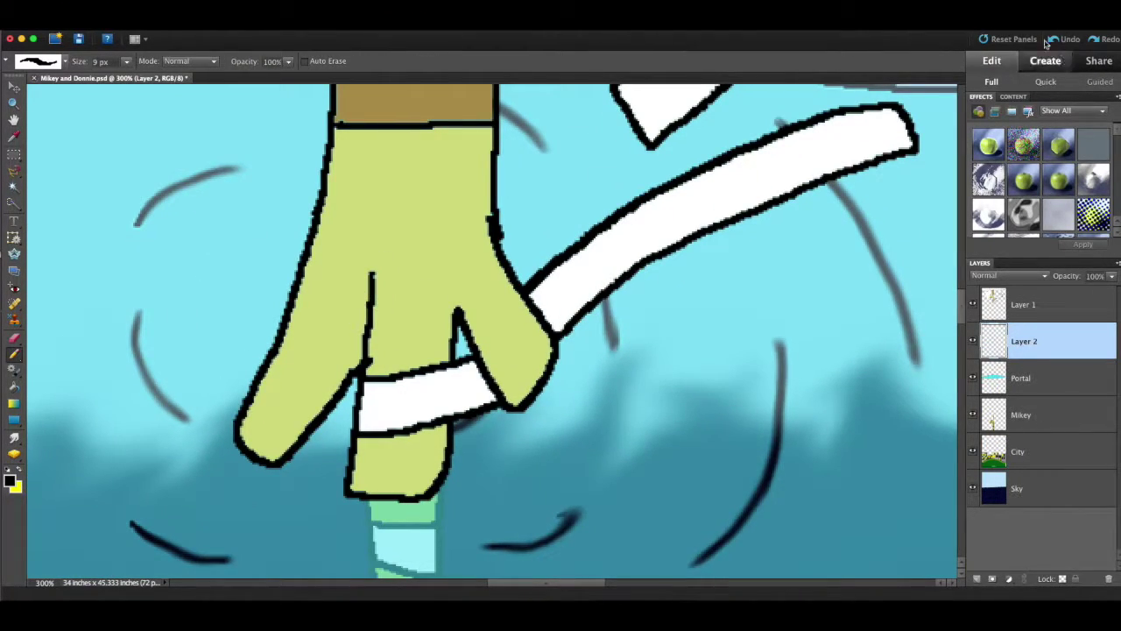
Move Layer 2 above Layer 1 in the layer stack
{"action": "left_click", "coordinate": [973, 304]}
{"action": "left_click_drag", "start_coordinate": [263, 342], "coordinate": [463, 186]}
{"action": "key", "text": "ctrl+z"}
{"action": "left_click_drag", "start_coordinate": [1048, 354], "coordinate": [1042, 302]}
{"action": "left_click", "coordinate": [972, 341]}
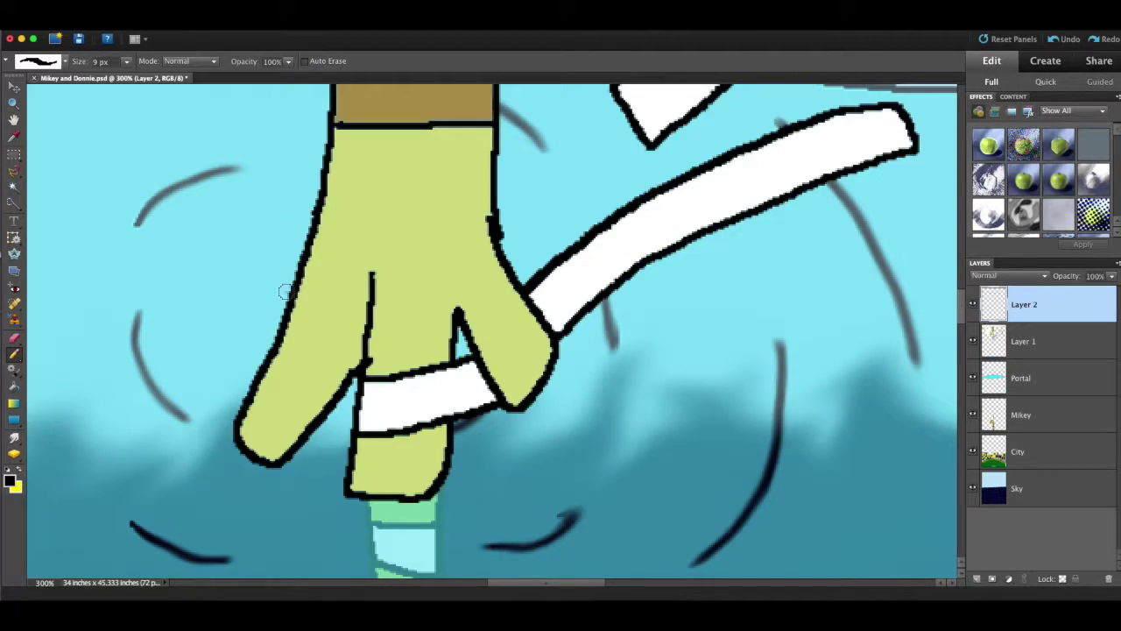
Draw thick black shadow strokes on the upper turtle's arm beneath the chin and on the wing parts behind the head
{"action": "scroll", "coordinate": [353, 265], "scroll_direction": "up", "scroll_amount": 2}
{"action": "scroll", "coordinate": [353, 265], "scroll_direction": "right", "scroll_amount": 2}
{"action": "mouse_move", "coordinate": [432, 383]}
{"action": "left_mouse_down"}
{"action": "mouse_move", "coordinate": [458, 421]}
{"action": "mouse_move", "coordinate": [455, 489]}
{"action": "left_mouse_up"}
{"action": "scroll", "coordinate": [357, 438], "scroll_direction": "up", "scroll_amount": 10}
{"action": "scroll", "coordinate": [357, 348], "scroll_direction": "up", "scroll_amount": 3}
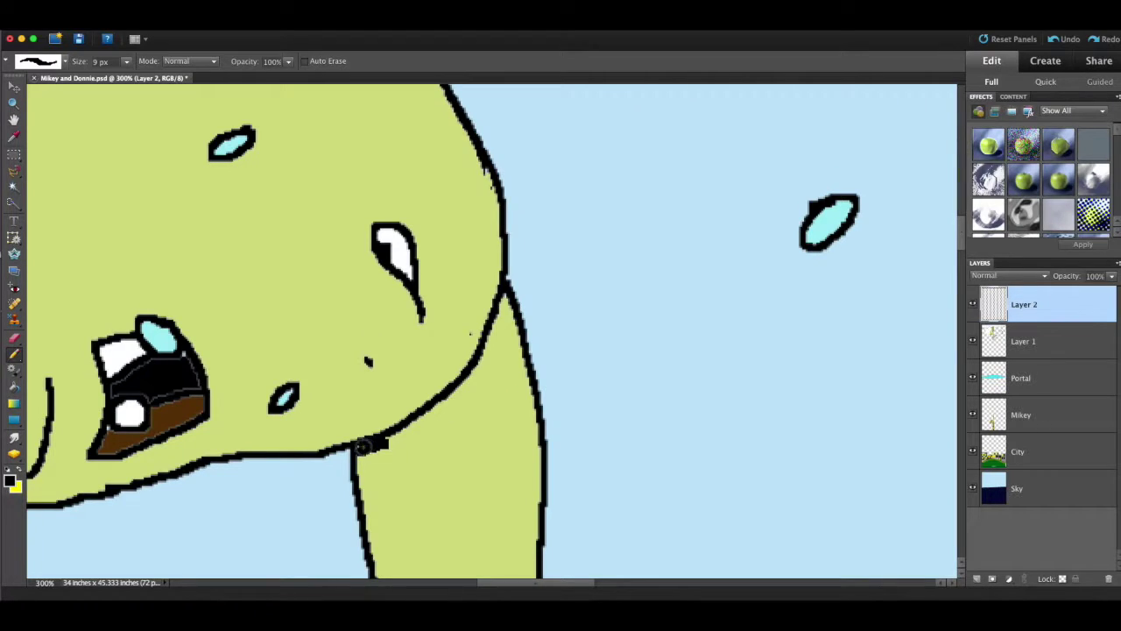
{"action": "scroll", "coordinate": [443, 331], "scroll_direction": "up", "scroll_amount": 2}
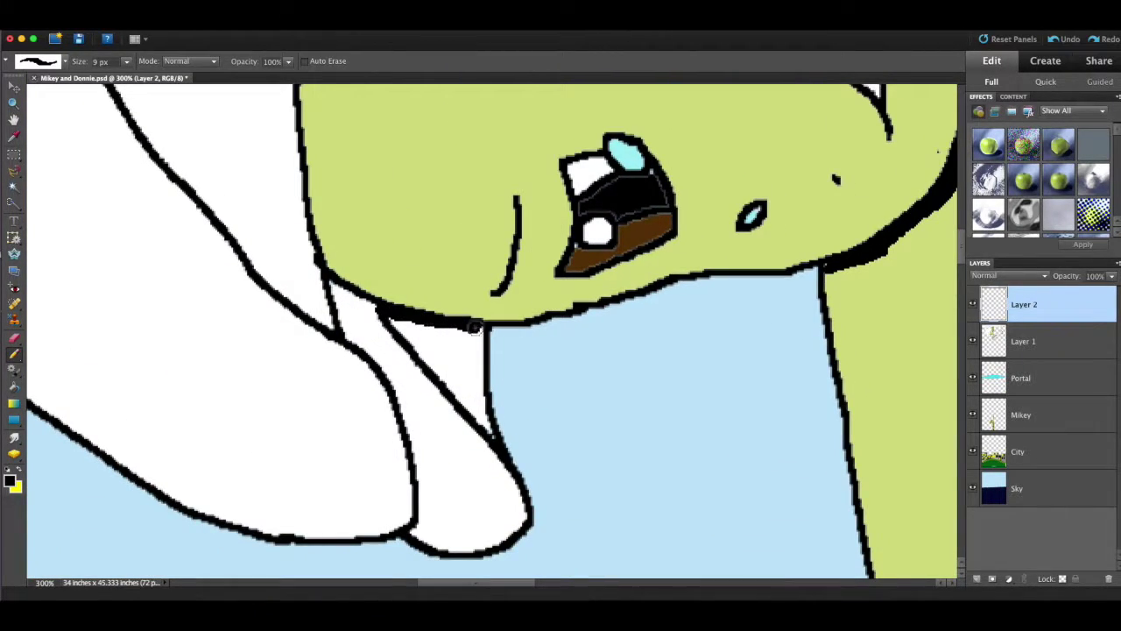
{"action": "scroll", "coordinate": [374, 263], "scroll_direction": "up", "scroll_amount": 5}
Draw black shadow strokes down the back of the upper turtle's head and along the lower inner edge of the front wing
{"action": "mouse_move", "coordinate": [417, 142]}
{"action": "left_mouse_down"}
{"action": "mouse_move", "coordinate": [399, 326]}
{"action": "mouse_move", "coordinate": [415, 490]}
{"action": "mouse_move", "coordinate": [263, 244]}
{"action": "left_mouse_up"}
{"action": "scroll", "coordinate": [415, 490], "scroll_direction": "down", "scroll_amount": 3}
{"action": "scroll", "coordinate": [415, 490], "scroll_direction": "left", "scroll_amount": 2}
{"action": "scroll", "coordinate": [296, 305], "scroll_direction": "up", "scroll_amount": 3}
{"action": "scroll", "coordinate": [325, 388], "scroll_direction": "up", "scroll_amount": 5}
{"action": "mouse_move", "coordinate": [359, 492]}
{"action": "left_mouse_down"}
{"action": "mouse_move", "coordinate": [298, 375]}
{"action": "mouse_move", "coordinate": [255, 244]}
{"action": "left_mouse_up"}
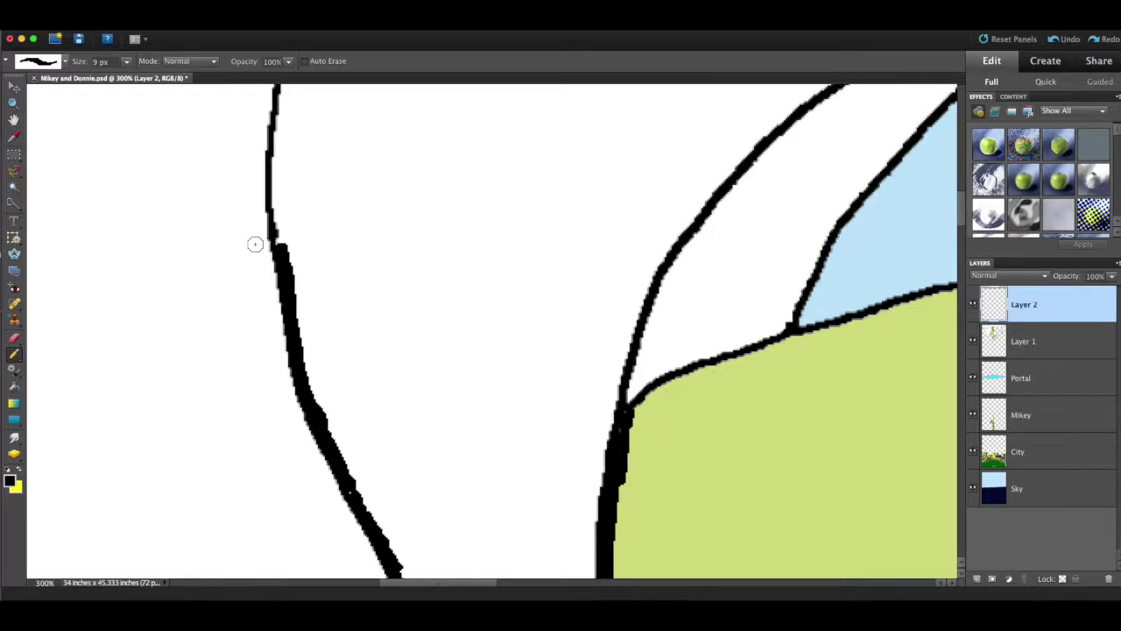
{"action": "scroll", "coordinate": [318, 335], "scroll_direction": "up", "scroll_amount": 5}
{"action": "scroll", "coordinate": [318, 335], "scroll_direction": "left", "scroll_amount": 3}
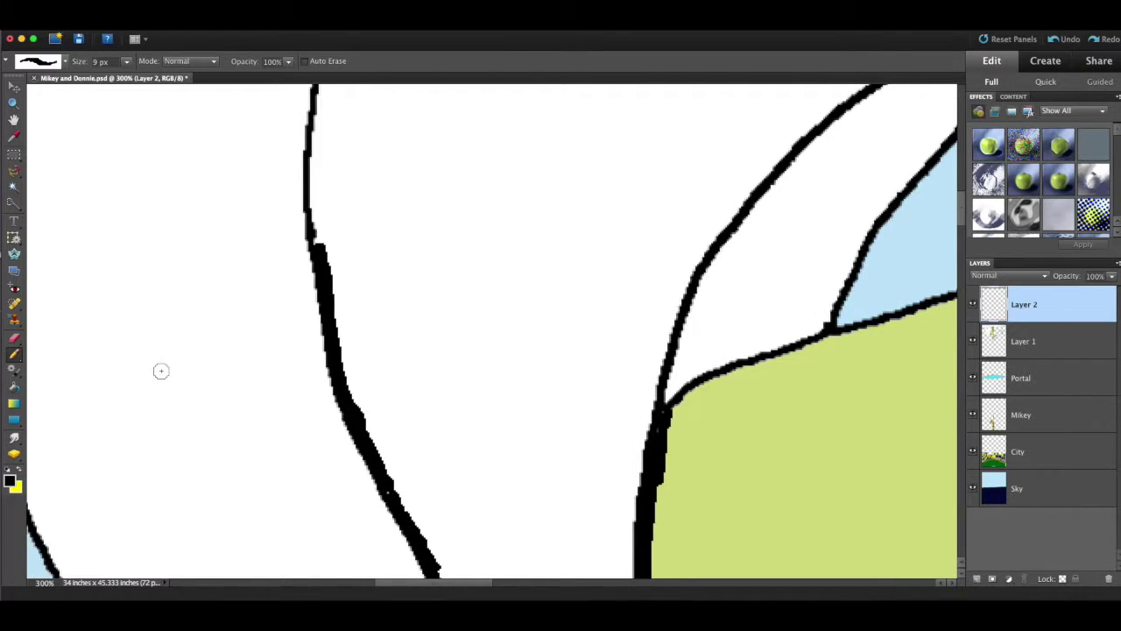
Extend the black shadow line up the wing's inner edge to its tip below the clouds
{"action": "mouse_move", "coordinate": [461, 560]}
{"action": "left_mouse_down"}
{"action": "mouse_move", "coordinate": [452, 444]}
{"action": "mouse_move", "coordinate": [517, 186]}
{"action": "left_mouse_up"}
{"action": "scroll", "coordinate": [447, 353], "scroll_direction": "up", "scroll_amount": 5}
{"action": "left_click_drag", "start_coordinate": [398, 446], "coordinate": [445, 304]}
{"action": "scroll", "coordinate": [445, 337], "scroll_direction": "up", "scroll_amount": 2}
{"action": "mouse_move", "coordinate": [438, 375]}
{"action": "left_mouse_down"}
{"action": "mouse_move", "coordinate": [470, 273]}
{"action": "mouse_move", "coordinate": [470, 228]}
{"action": "left_mouse_up"}
Draw black shadow strokes around the upper turtle's neck, along the shell edge, the shoulder and the top of the head
{"action": "scroll", "coordinate": [490, 343], "scroll_direction": "down", "scroll_amount": 8}
{"action": "scroll", "coordinate": [490, 343], "scroll_direction": "right", "scroll_amount": 4}
{"action": "scroll", "coordinate": [490, 343], "scroll_direction": "right", "scroll_amount": 3}
{"action": "scroll", "coordinate": [543, 280], "scroll_direction": "down", "scroll_amount": 2}
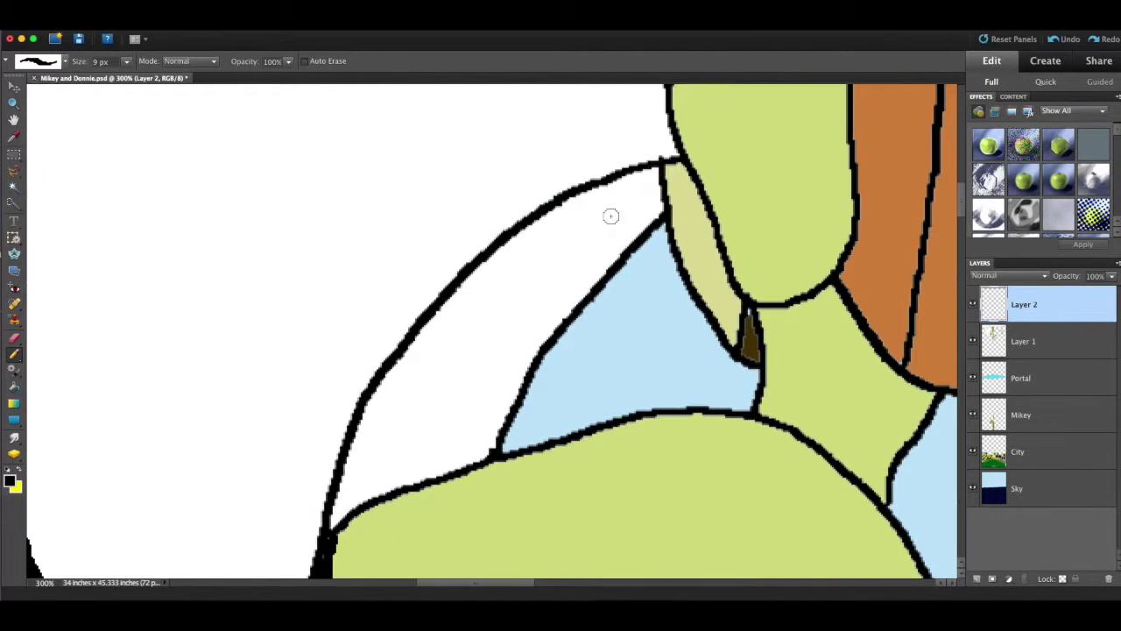
{"action": "scroll", "coordinate": [751, 323], "scroll_direction": "right", "scroll_amount": 3}
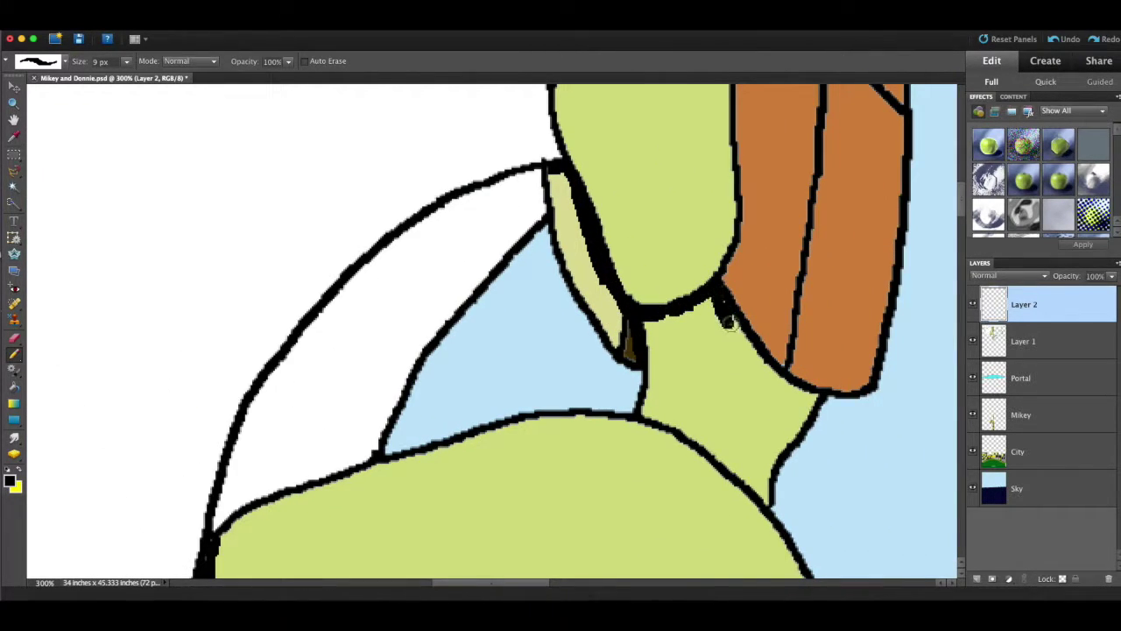
{"action": "left_click_drag", "start_coordinate": [675, 422], "coordinate": [766, 497]}
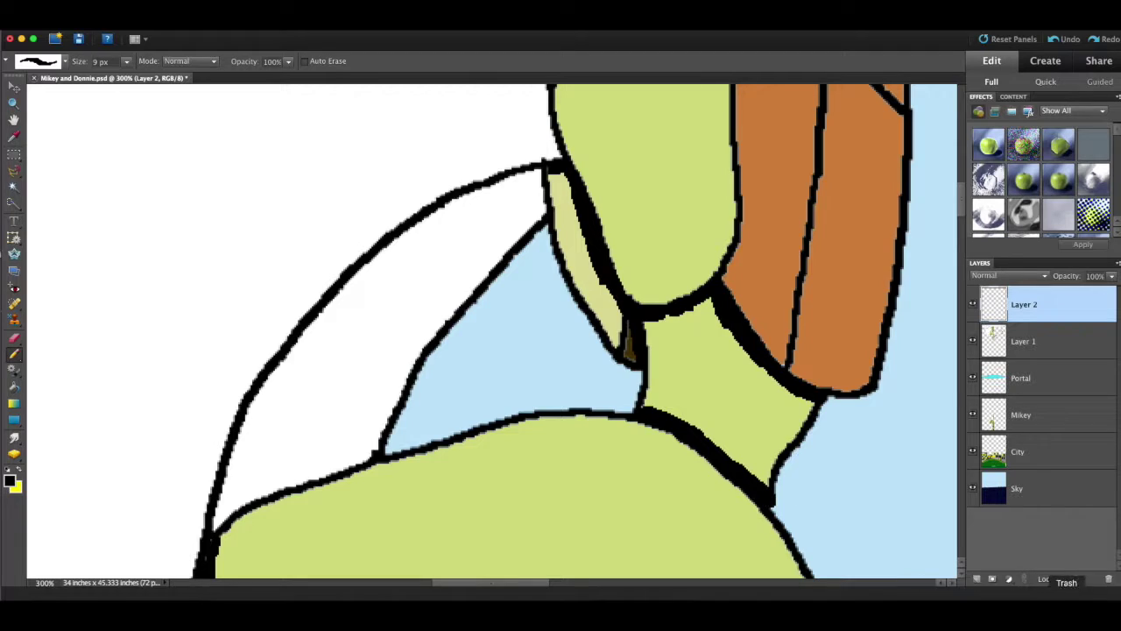
Draw a black shadow stroke along the inside of the curved wing edge between the head and the shoulder
{"action": "left_click_drag", "start_coordinate": [392, 254], "coordinate": [332, 307]}
{"action": "scroll", "coordinate": [332, 309], "scroll_direction": "down", "scroll_amount": 3}
{"action": "scroll", "coordinate": [333, 308], "scroll_direction": "left", "scroll_amount": 2}
{"action": "mouse_move", "coordinate": [383, 223]}
{"action": "left_mouse_down"}
{"action": "mouse_move", "coordinate": [320, 303]}
{"action": "mouse_move", "coordinate": [298, 410]}
{"action": "mouse_move", "coordinate": [429, 361]}
{"action": "left_mouse_up"}
Draw a black shadow stroke where the upper turtle's shell meets the green limb just below the clouds
{"action": "scroll", "coordinate": [399, 437], "scroll_direction": "up", "scroll_amount": 2}
{"action": "scroll", "coordinate": [399, 441], "scroll_direction": "up", "scroll_amount": 10}
{"action": "scroll", "coordinate": [398, 441], "scroll_direction": "right", "scroll_amount": 4}
{"action": "left_click_drag", "start_coordinate": [343, 342], "coordinate": [380, 505]}
{"action": "scroll", "coordinate": [380, 505], "scroll_direction": "down", "scroll_amount": 3}
{"action": "key", "text": "super+z"}
{"action": "scroll", "coordinate": [521, 300], "scroll_direction": "down", "scroll_amount": 6}
{"action": "scroll", "coordinate": [521, 300], "scroll_direction": "left", "scroll_amount": 3}
{"action": "scroll", "coordinate": [520, 300], "scroll_direction": "down", "scroll_amount": 3}
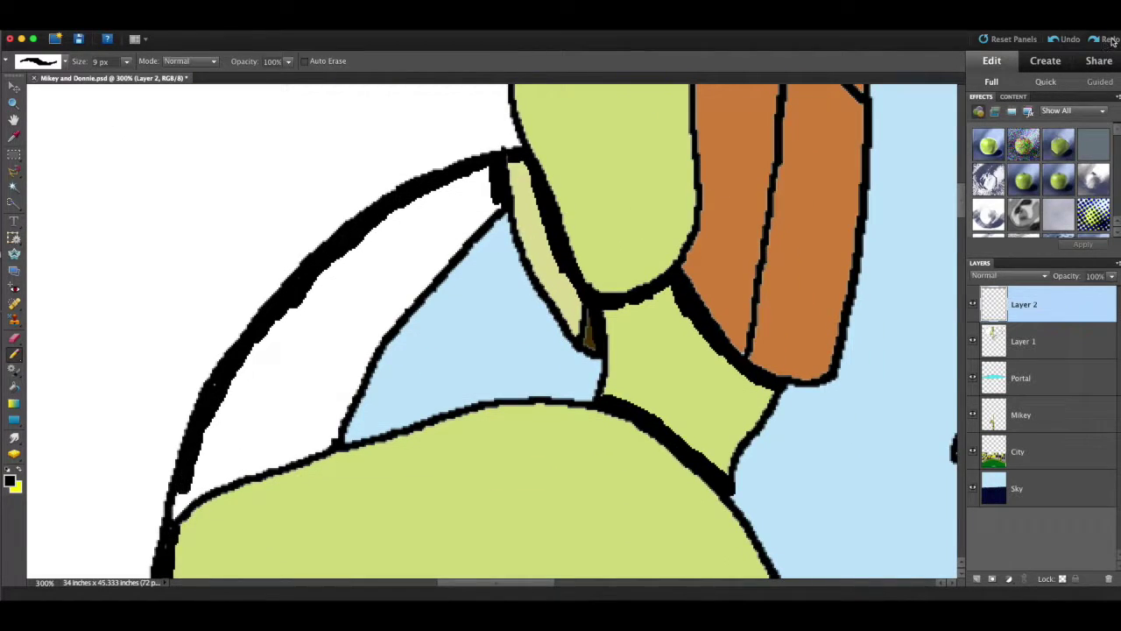
{"action": "left_click", "coordinate": [1095, 42]}
{"action": "scroll", "coordinate": [533, 272], "scroll_direction": "up", "scroll_amount": 9}
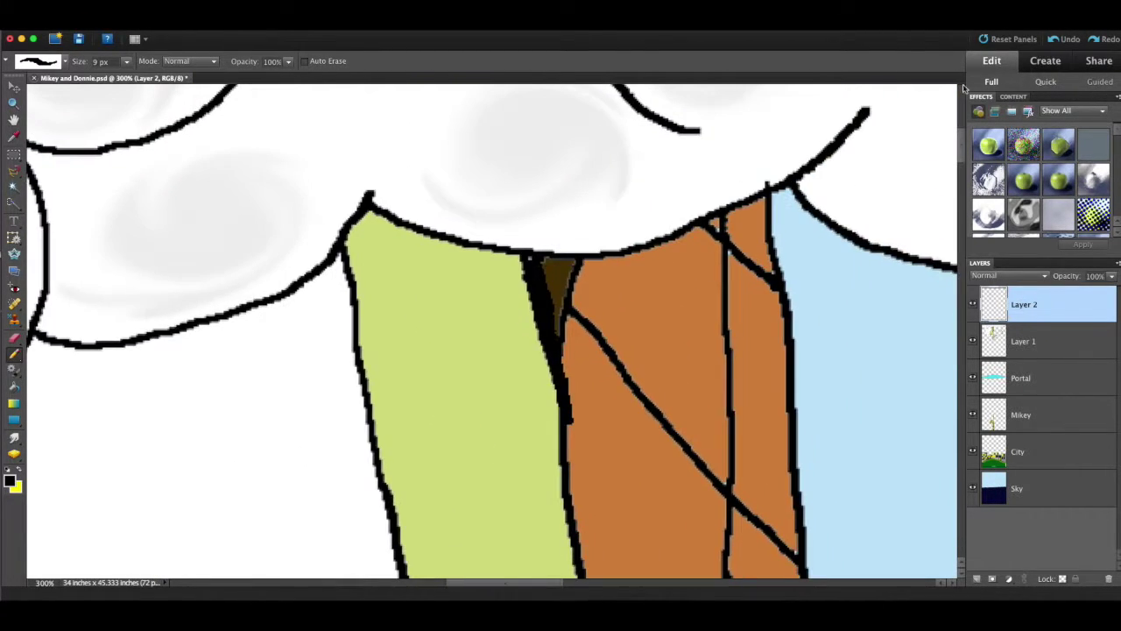
Add the remaining shadow near the wrist ribbon and lower Layer 2's opacity to 41%
{"action": "scroll", "coordinate": [533, 272], "scroll_direction": "down", "scroll_amount": 15}
{"action": "key", "text": "super+minus"}
{"action": "key", "text": "super+minus"}
{"action": "key", "text": "super+minus"}
{"action": "left_click_drag", "start_coordinate": [538, 395], "coordinate": [500, 491]}
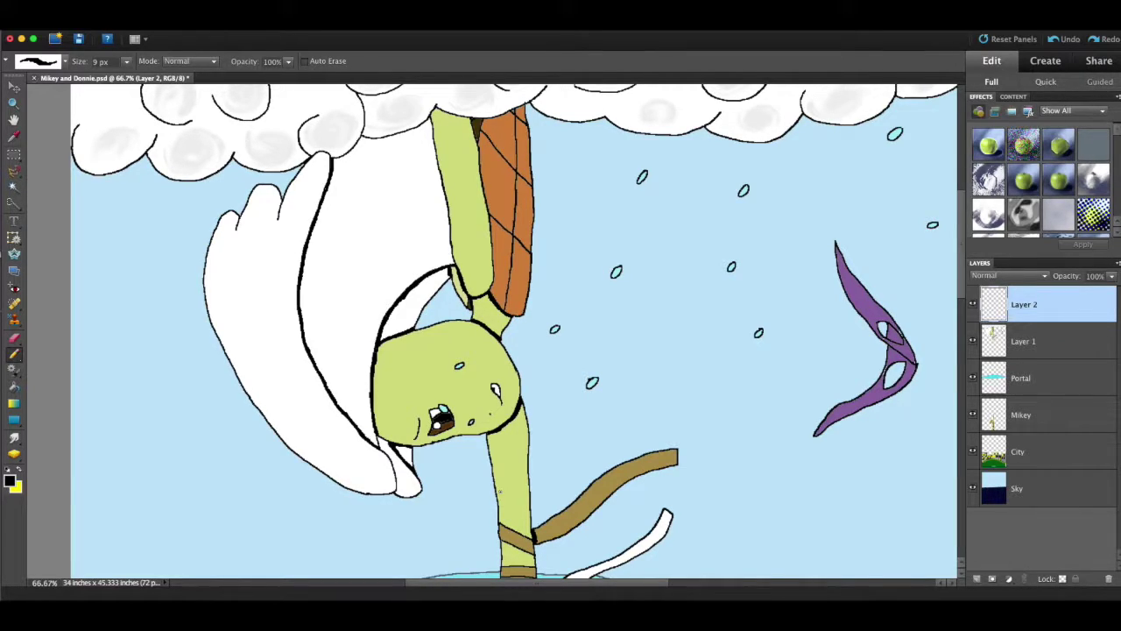
{"action": "key", "text": "super+plus"}
{"action": "key", "text": "super+plus"}
{"action": "left_click_drag", "start_coordinate": [338, 403], "coordinate": [415, 436]}
{"action": "left_click", "coordinate": [1112, 276]}
{"action": "left_click_drag", "start_coordinate": [1111, 291], "coordinate": [1074, 291]}
Soften the shadows around the upper turtle's chin, arm and lower wing with the Smudge tool
{"action": "left_click_drag", "start_coordinate": [858, 412], "coordinate": [250, 333]}
{"action": "mouse_move", "coordinate": [858, 412]}
{"action": "left_mouse_down"}
{"action": "mouse_move", "coordinate": [249, 332]}
{"action": "mouse_move", "coordinate": [219, 413]}
{"action": "left_mouse_up"}
{"action": "mouse_move", "coordinate": [516, 270]}
{"action": "left_mouse_down"}
{"action": "mouse_move", "coordinate": [547, 312]}
{"action": "mouse_move", "coordinate": [510, 304]}
{"action": "left_mouse_up"}
{"action": "left_click_drag", "start_coordinate": [514, 332], "coordinate": [548, 361]}
{"action": "key", "text": "r"}
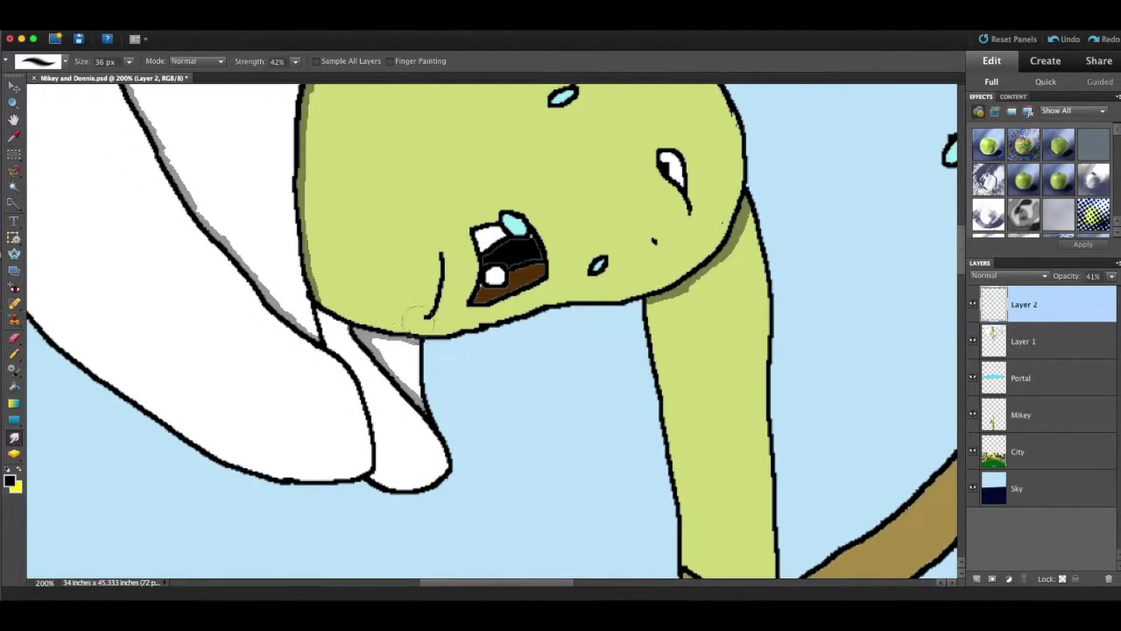
{"action": "mouse_move", "coordinate": [415, 338]}
{"action": "left_mouse_down"}
{"action": "mouse_move", "coordinate": [390, 348]}
{"action": "mouse_move", "coordinate": [457, 435]}
{"action": "left_mouse_up"}
{"action": "mouse_move", "coordinate": [451, 395]}
{"action": "left_mouse_down"}
{"action": "mouse_move", "coordinate": [441, 315]}
{"action": "mouse_move", "coordinate": [476, 389]}
{"action": "left_mouse_up"}
{"action": "mouse_move", "coordinate": [508, 501]}
{"action": "left_mouse_down"}
{"action": "mouse_move", "coordinate": [364, 326]}
{"action": "mouse_move", "coordinate": [299, 166]}
{"action": "left_mouse_up"}
Smudge the shadow along the front wing's inner edge up to its tip
{"action": "scroll", "coordinate": [385, 350], "scroll_direction": "up", "scroll_amount": 5}
{"action": "left_click_drag", "start_coordinate": [406, 365], "coordinate": [401, 231]}
{"action": "scroll", "coordinate": [396, 324], "scroll_direction": "up", "scroll_amount": 5}
{"action": "left_click_drag", "start_coordinate": [393, 314], "coordinate": [450, 170]}
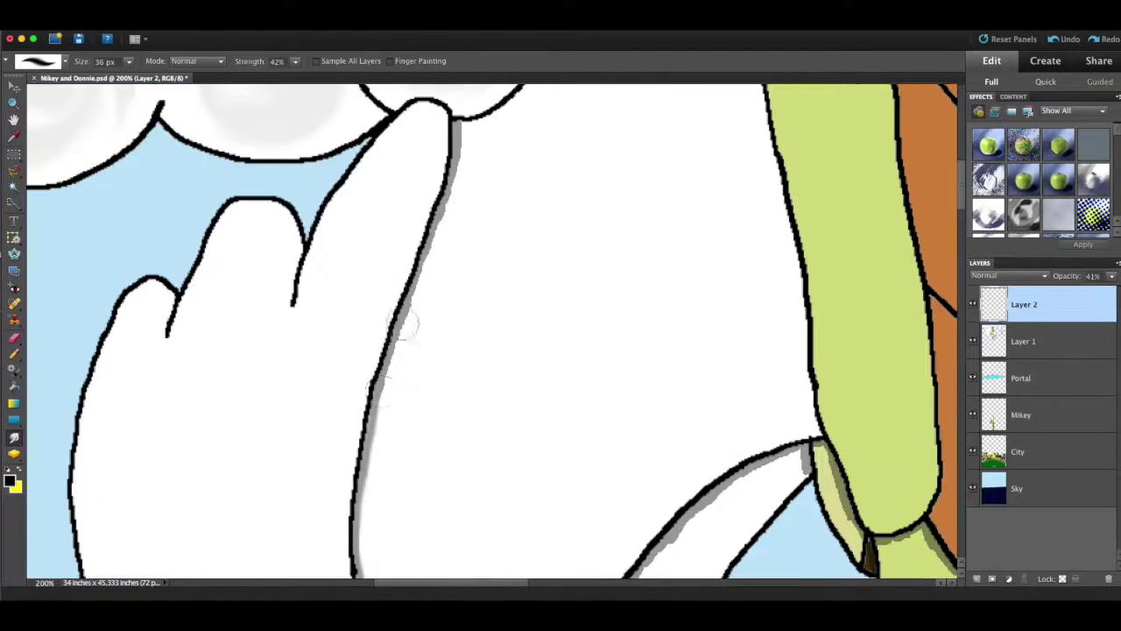
Smudge the shadows on the wing section beside the head and around the neck, then fit the whole picture in view
{"action": "scroll", "coordinate": [473, 263], "scroll_direction": "down", "scroll_amount": 6}
{"action": "mouse_move", "coordinate": [497, 354]}
{"action": "left_mouse_down"}
{"action": "mouse_move", "coordinate": [449, 307]}
{"action": "mouse_move", "coordinate": [529, 225]}
{"action": "mouse_move", "coordinate": [627, 182]}
{"action": "left_mouse_up"}
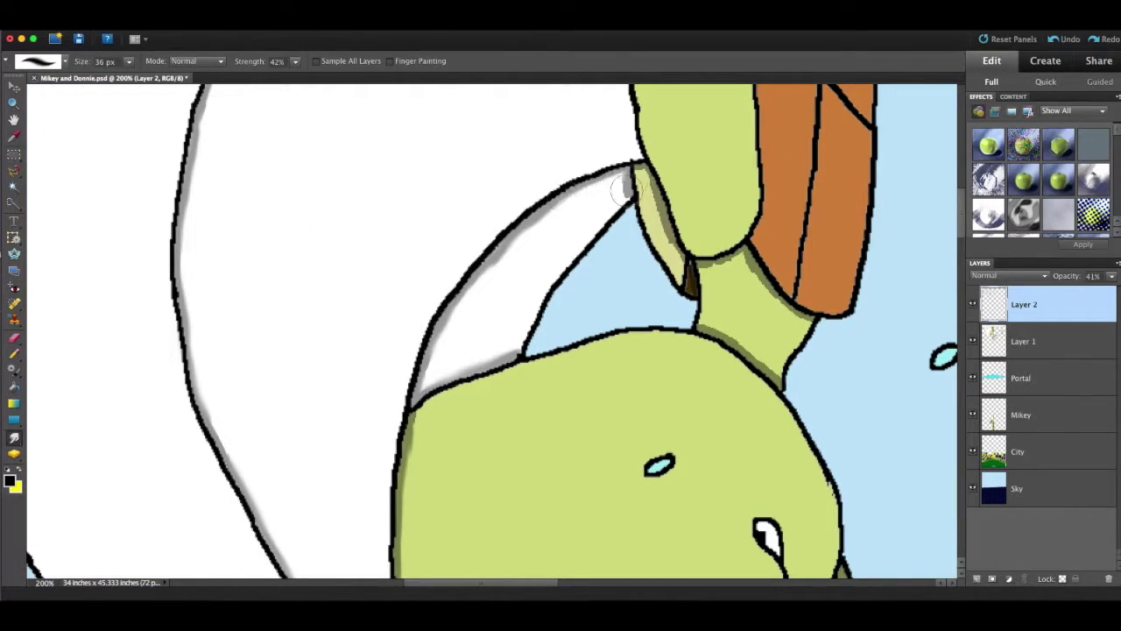
{"action": "scroll", "coordinate": [644, 184], "scroll_direction": "right", "scroll_amount": 5}
{"action": "left_click_drag", "start_coordinate": [606, 404], "coordinate": [544, 365]}
{"action": "scroll", "coordinate": [541, 303], "scroll_direction": "down", "scroll_amount": 5}
{"action": "key", "text": "ctrl+0"}
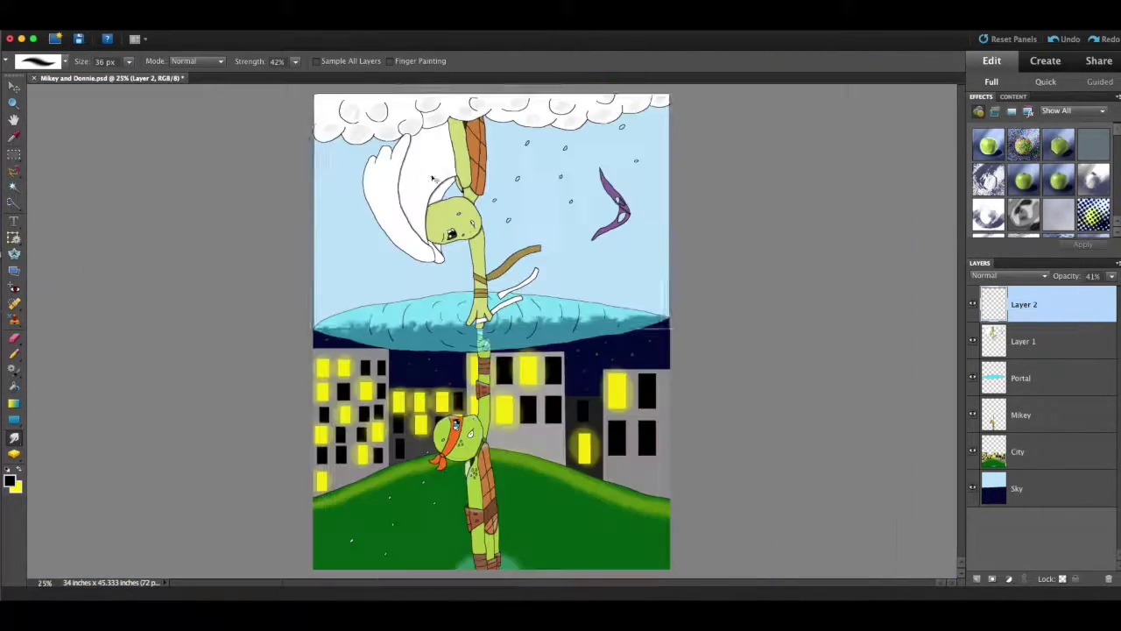
Merge the shadow layer down into Layer 1 and add a new layer above it
{"action": "right_click", "coordinate": [1021, 306]}
{"action": "left_click", "coordinate": [1054, 488]}
{"action": "left_click", "coordinate": [310, 26]}
{"action": "mouse_move", "coordinate": [335, 35]}
{"action": "left_click", "coordinate": [490, 38]}
{"action": "key", "text": "Return"}
Paint soft yellow highlights on the upper turtle's head and wing tip with the 19 px Brush at 37% opacity
{"action": "left_click", "coordinate": [20, 469]}
{"action": "left_click", "coordinate": [14, 354]}
{"action": "key", "text": "super+equal"}
{"action": "key", "text": "super+equal"}
{"action": "key", "text": "super+equal"}
{"action": "key", "text": "super+equal"}
{"action": "scroll", "coordinate": [269, 265], "scroll_direction": "up", "scroll_amount": 8}
{"action": "scroll", "coordinate": [372, 352], "scroll_direction": "left", "scroll_amount": 1}
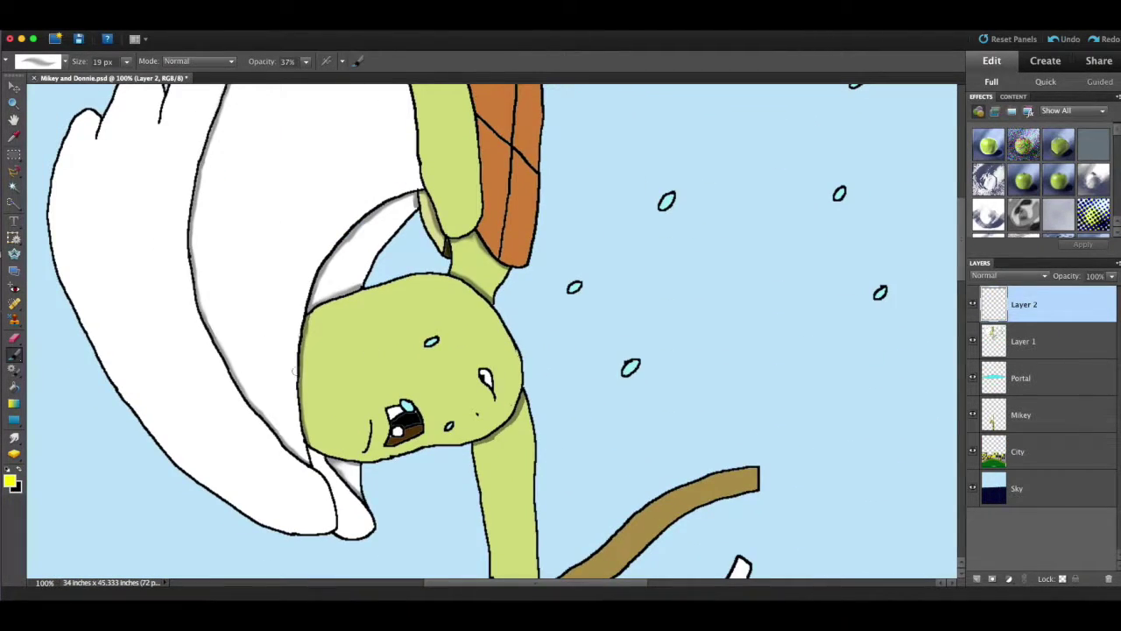
{"action": "scroll", "coordinate": [448, 289], "scroll_direction": "up", "scroll_amount": 5}
{"action": "scroll", "coordinate": [448, 289], "scroll_direction": "left", "scroll_amount": 4}
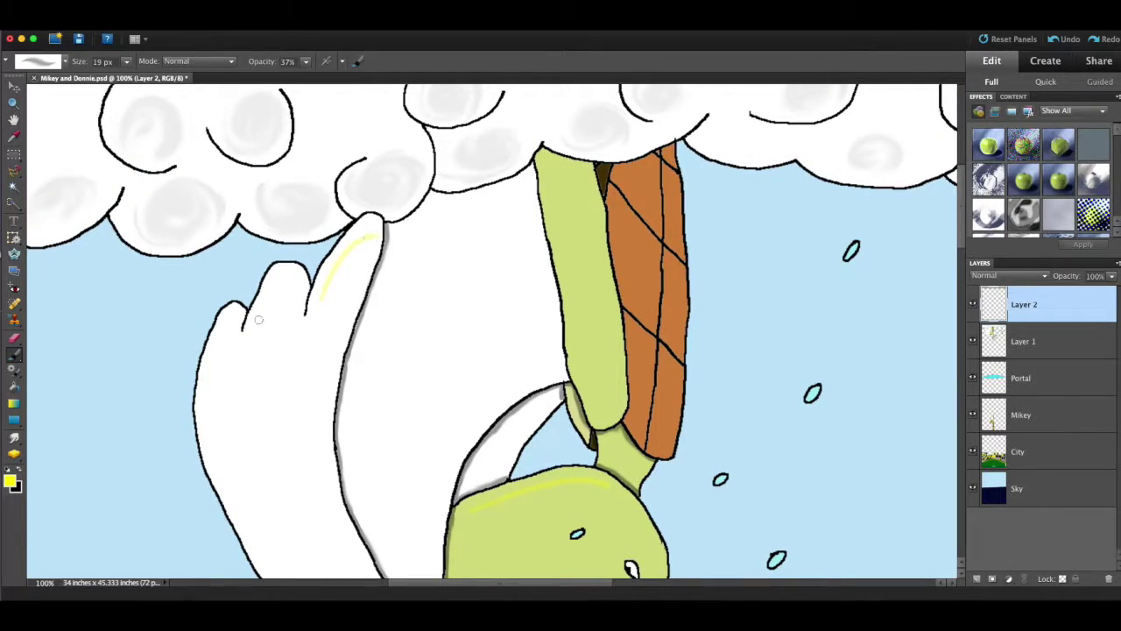
{"action": "left_click_drag", "start_coordinate": [325, 289], "coordinate": [374, 234]}
Paint short curved yellow highlight strokes across the feathers of both wing sections
{"action": "scroll", "coordinate": [372, 254], "scroll_direction": "right", "scroll_amount": 2}
{"action": "scroll", "coordinate": [350, 289], "scroll_direction": "down", "scroll_amount": 2}
{"action": "mouse_move", "coordinate": [312, 462]}
{"action": "left_mouse_down"}
{"action": "mouse_move", "coordinate": [310, 403]}
{"action": "mouse_move", "coordinate": [347, 324]}
{"action": "left_mouse_up"}
{"action": "left_click_drag", "start_coordinate": [391, 308], "coordinate": [418, 260]}
{"action": "mouse_move", "coordinate": [298, 329]}
{"action": "left_mouse_down"}
{"action": "mouse_move", "coordinate": [317, 282]}
{"action": "mouse_move", "coordinate": [380, 211]}
{"action": "mouse_move", "coordinate": [348, 190]}
{"action": "left_mouse_up"}
{"action": "scroll", "coordinate": [306, 224], "scroll_direction": "down", "scroll_amount": 3}
{"action": "left_click_drag", "start_coordinate": [223, 305], "coordinate": [254, 275]}
{"action": "left_click_drag", "start_coordinate": [272, 338], "coordinate": [309, 315]}
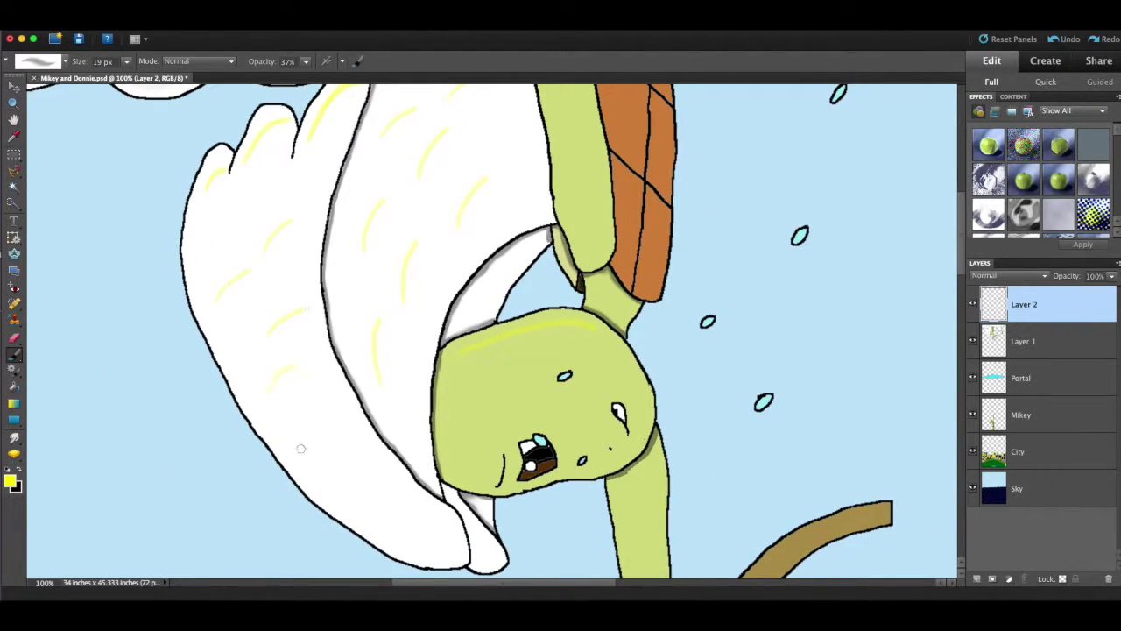
{"action": "scroll", "coordinate": [331, 420], "scroll_direction": "down", "scroll_amount": 3}
{"action": "scroll", "coordinate": [350, 351], "scroll_direction": "up", "scroll_amount": 5}
{"action": "left_click_drag", "start_coordinate": [404, 237], "coordinate": [430, 190]}
{"action": "left_click_drag", "start_coordinate": [429, 158], "coordinate": [468, 136]}
Add yellow highlight strokes to the floating purple mask and the brown wrist ribbon
{"action": "scroll", "coordinate": [202, 357], "scroll_direction": "right", "scroll_amount": 10}
{"action": "scroll", "coordinate": [203, 358], "scroll_direction": "up", "scroll_amount": 3}
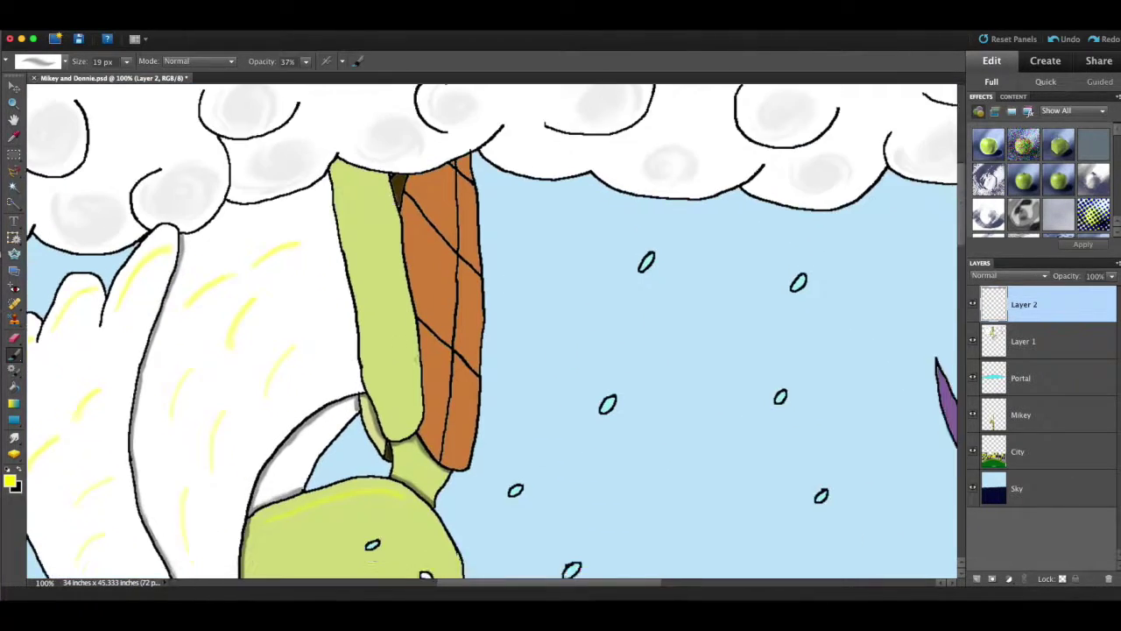
{"action": "scroll", "coordinate": [336, 327], "scroll_direction": "down", "scroll_amount": 3}
{"action": "scroll", "coordinate": [336, 328], "scroll_direction": "up", "scroll_amount": 3}
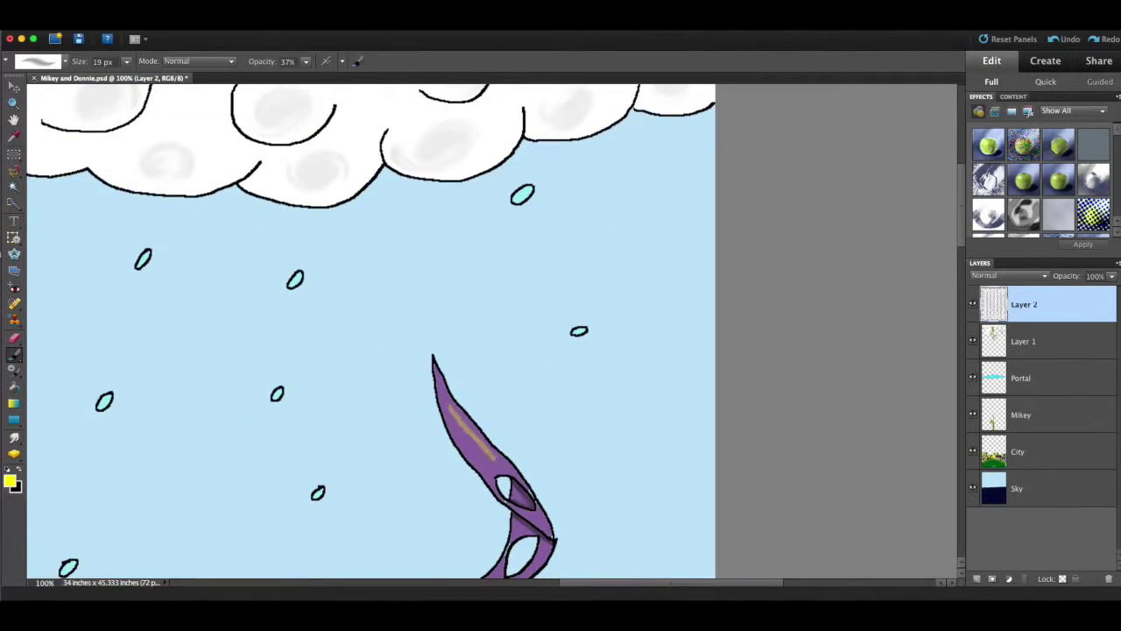
{"action": "scroll", "coordinate": [336, 327], "scroll_direction": "left", "scroll_amount": 6}
{"action": "scroll", "coordinate": [336, 327], "scroll_direction": "down", "scroll_amount": 10}
{"action": "scroll", "coordinate": [440, 367], "scroll_direction": "up", "scroll_amount": 5}
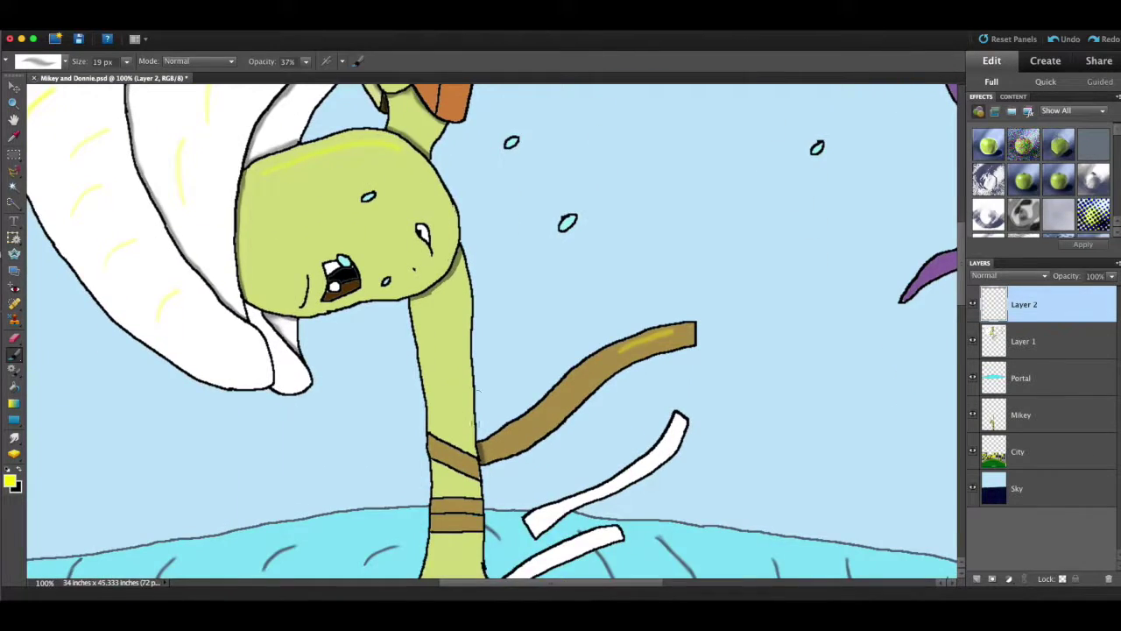
{"action": "scroll", "coordinate": [439, 367], "scroll_direction": "down", "scroll_amount": 3}
{"action": "scroll", "coordinate": [440, 367], "scroll_direction": "up", "scroll_amount": 10}
{"action": "scroll", "coordinate": [440, 367], "scroll_direction": "left", "scroll_amount": 8}
Merge the highlight layer down into Layer 1 and hide the merged layer
{"action": "key", "text": "super+minus"}
{"action": "key", "text": "super+minus"}
{"action": "key", "text": "super+minus"}
{"action": "key", "text": "super+minus"}
{"action": "key", "text": "super+minus"}
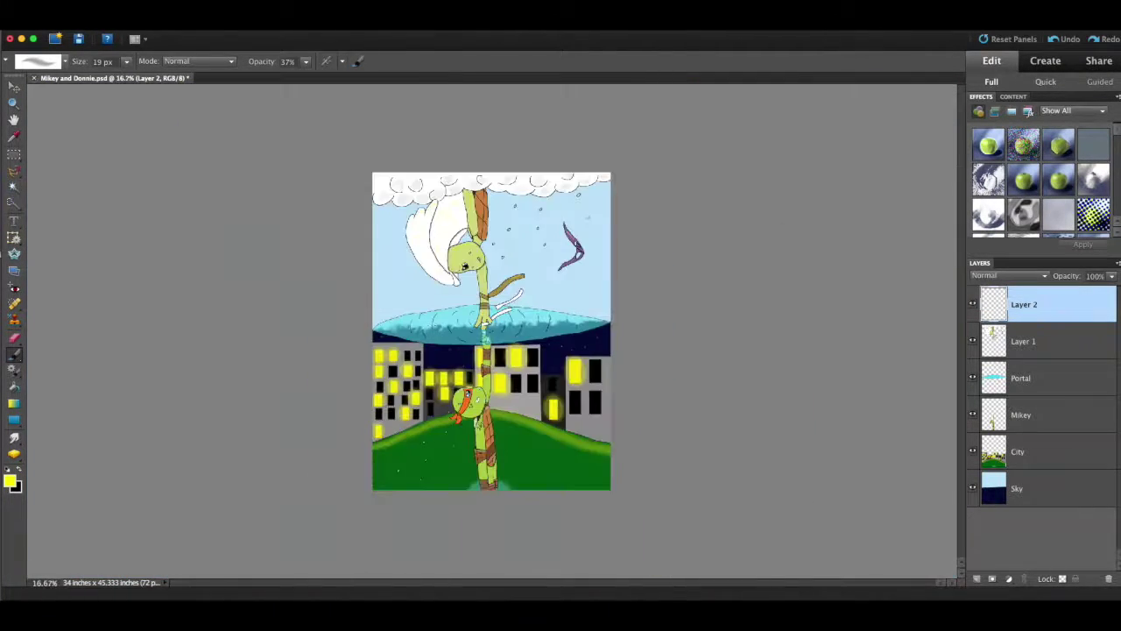
{"action": "key", "text": "super+equal"}
{"action": "key", "text": "super+e"}
{"action": "left_click", "coordinate": [972, 303]}
Switch to the Pencil tool and add a new layer directly above Portal
{"action": "left_click", "coordinate": [15, 356]}
{"action": "left_click", "coordinate": [55, 407]}
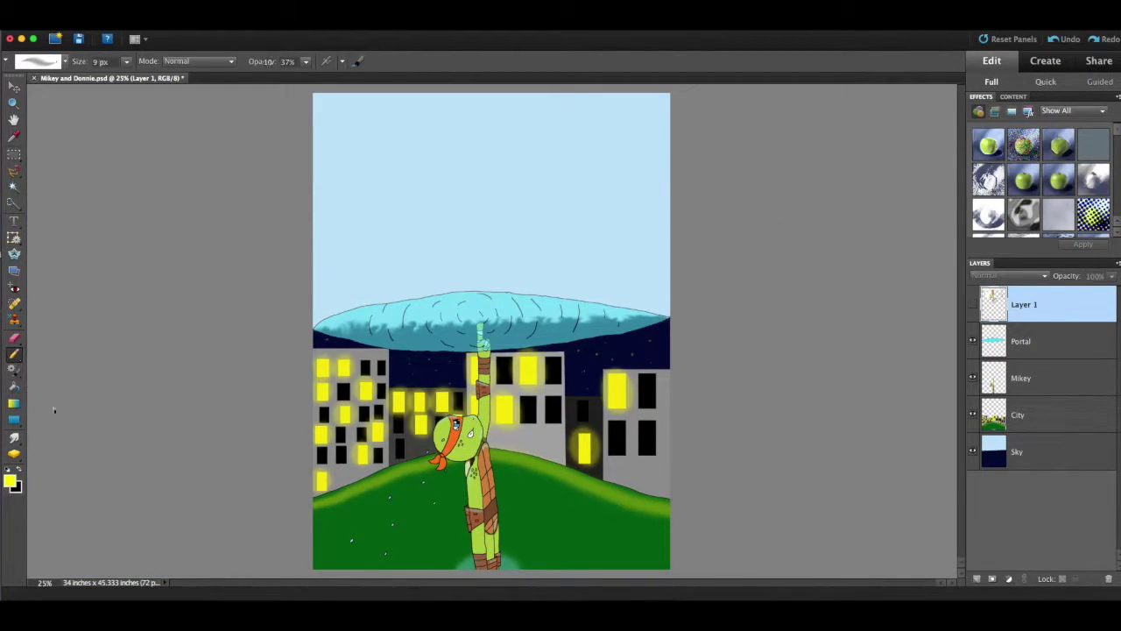
{"action": "left_click", "coordinate": [376, 160]}
{"action": "left_click", "coordinate": [657, 224]}
{"action": "left_click", "coordinate": [1021, 341]}
{"action": "left_click", "coordinate": [315, 24]}
{"action": "mouse_move", "coordinate": [363, 37]}
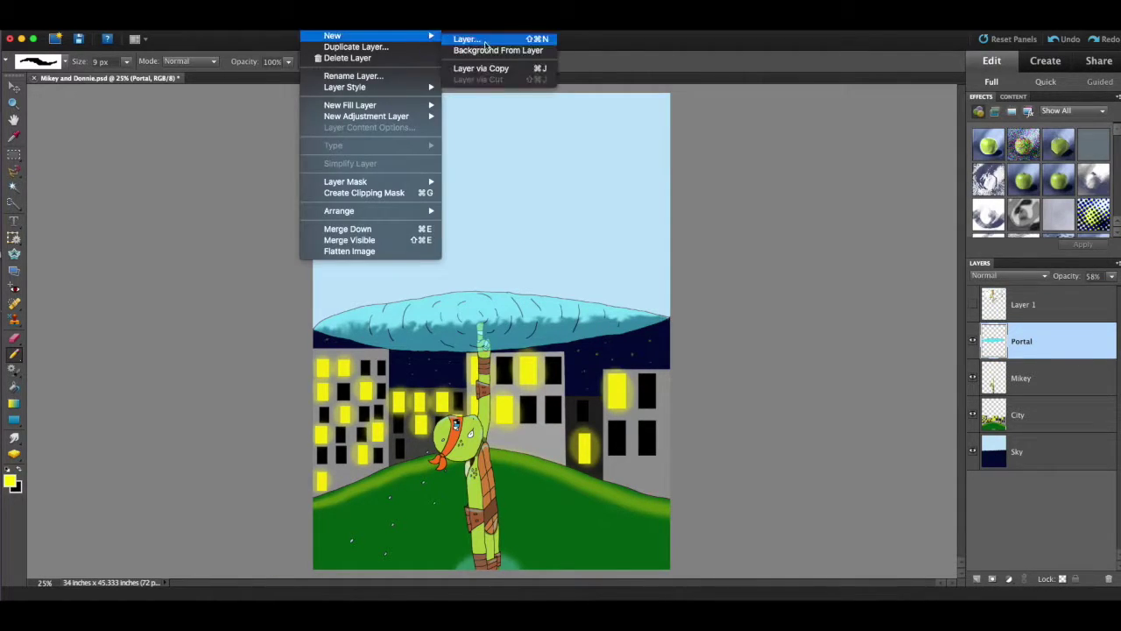
{"action": "left_click", "coordinate": [484, 40]}
{"action": "left_click", "coordinate": [694, 224]}
Draw a yellow sunburst with pointed rays at the top of the sky and fill it with yellow
{"action": "left_click_drag", "start_coordinate": [132, 78], "coordinate": [398, 143]}
{"action": "mouse_move", "coordinate": [95, 144]}
{"action": "left_mouse_down"}
{"action": "mouse_move", "coordinate": [267, 77]}
{"action": "mouse_move", "coordinate": [437, 84]}
{"action": "mouse_move", "coordinate": [416, 123]}
{"action": "mouse_move", "coordinate": [376, 134]}
{"action": "left_mouse_up"}
{"action": "left_click", "coordinate": [14, 387]}
{"action": "left_click", "coordinate": [503, 131]}
Lower the sunburst layer's opacity to 11%
{"action": "left_click", "coordinate": [1111, 276]}
{"action": "left_click_drag", "start_coordinate": [1106, 290], "coordinate": [1059, 291]}
Switch to the Smudge tool at the sunburst and set Layer 2's opacity to 100%
{"action": "left_click", "coordinate": [14, 438]}
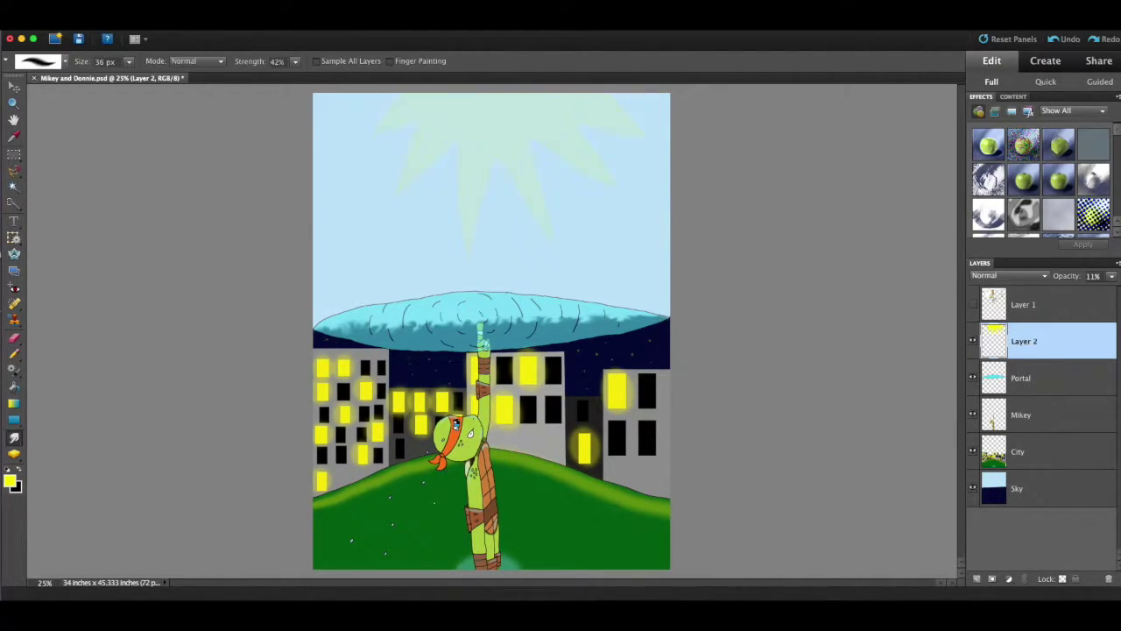
{"action": "key", "text": "super+equal"}
{"action": "key", "text": "super+equal"}
{"action": "scroll", "coordinate": [420, 319], "scroll_direction": "up", "scroll_amount": 6}
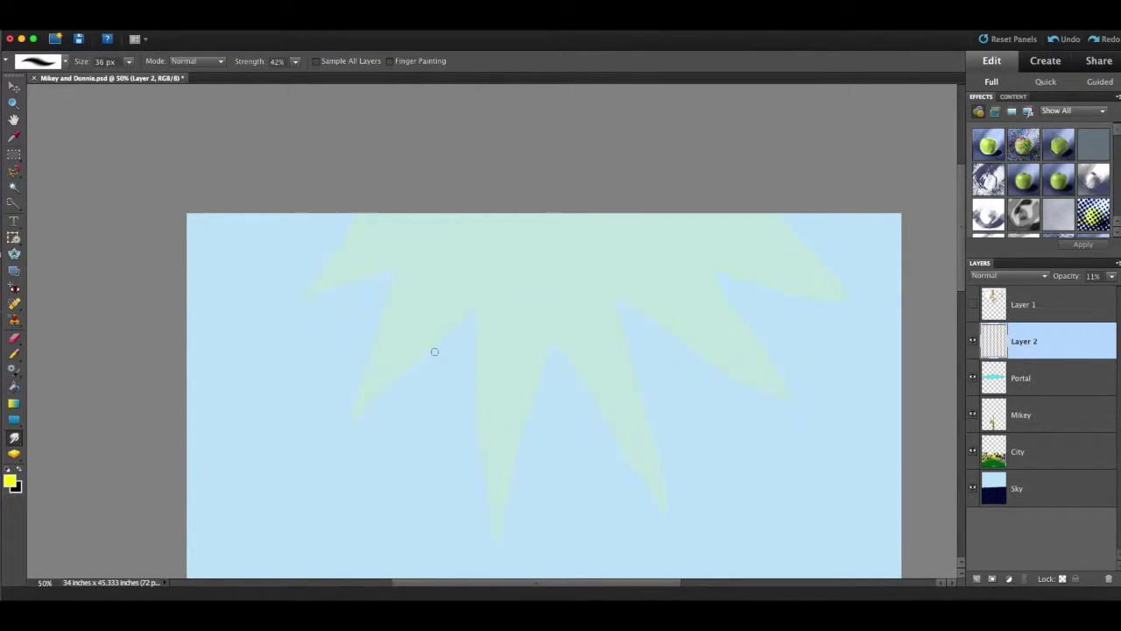
{"action": "left_click", "coordinate": [1111, 276]}
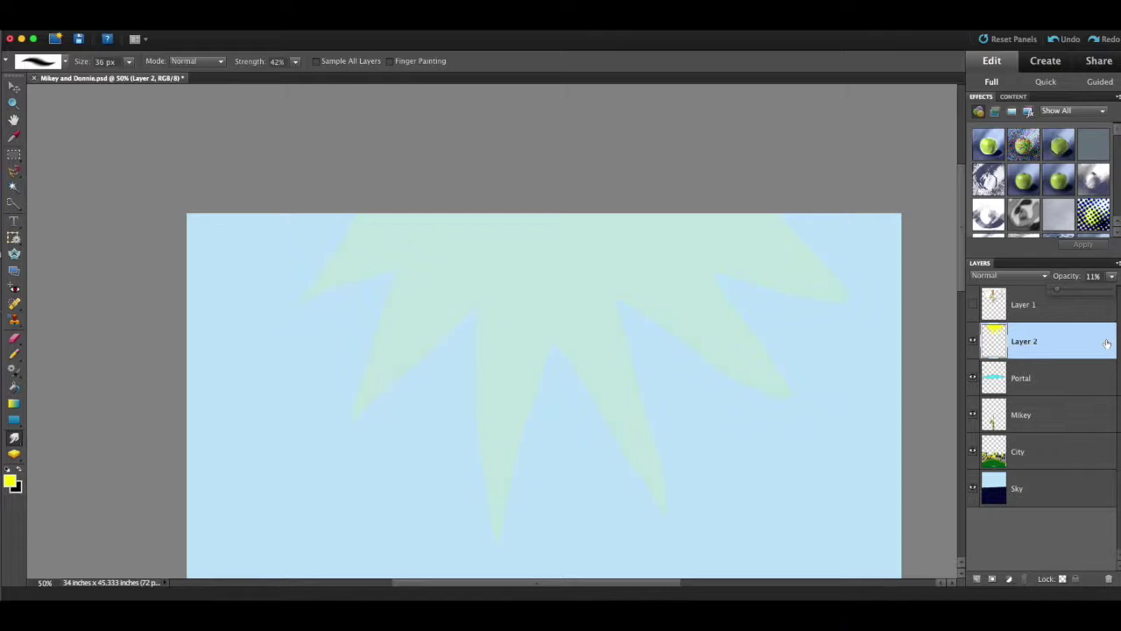
{"action": "left_click_drag", "start_coordinate": [1056, 289], "coordinate": [1106, 343]}
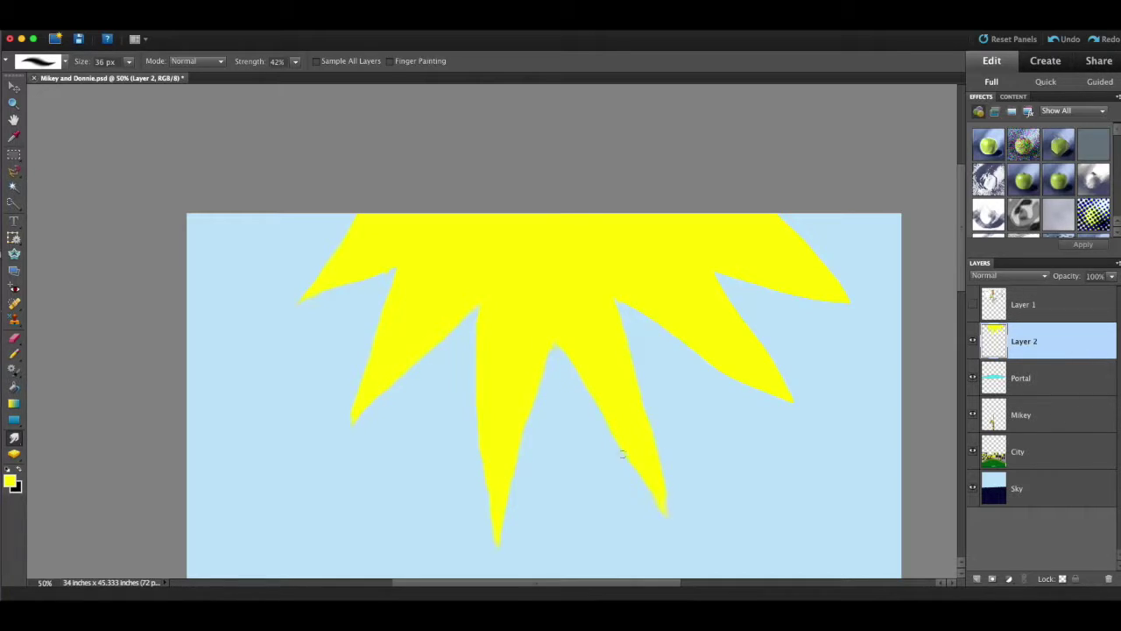
Smudge the edges of the sunburst's two leftmost rays outward into jagged wisps
{"action": "left_click_drag", "start_coordinate": [345, 395], "coordinate": [383, 380]}
{"action": "left_click_drag", "start_coordinate": [423, 344], "coordinate": [433, 358]}
{"action": "left_click_drag", "start_coordinate": [387, 314], "coordinate": [374, 319]}
{"action": "left_click_drag", "start_coordinate": [356, 274], "coordinate": [358, 289]}
{"action": "left_click_drag", "start_coordinate": [331, 282], "coordinate": [324, 296]}
{"action": "left_click_drag", "start_coordinate": [333, 258], "coordinate": [319, 275]}
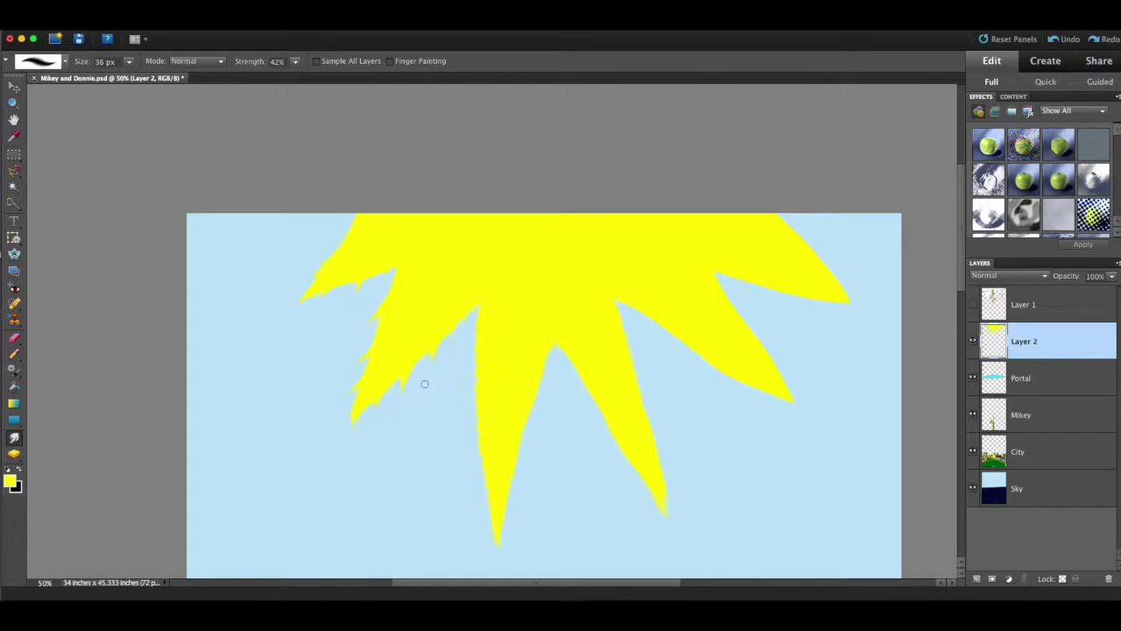
Smudge the edges of the sunburst's middle rays and the ray to their right into jagged wisps
{"action": "scroll", "coordinate": [421, 315], "scroll_direction": "down", "scroll_amount": 5}
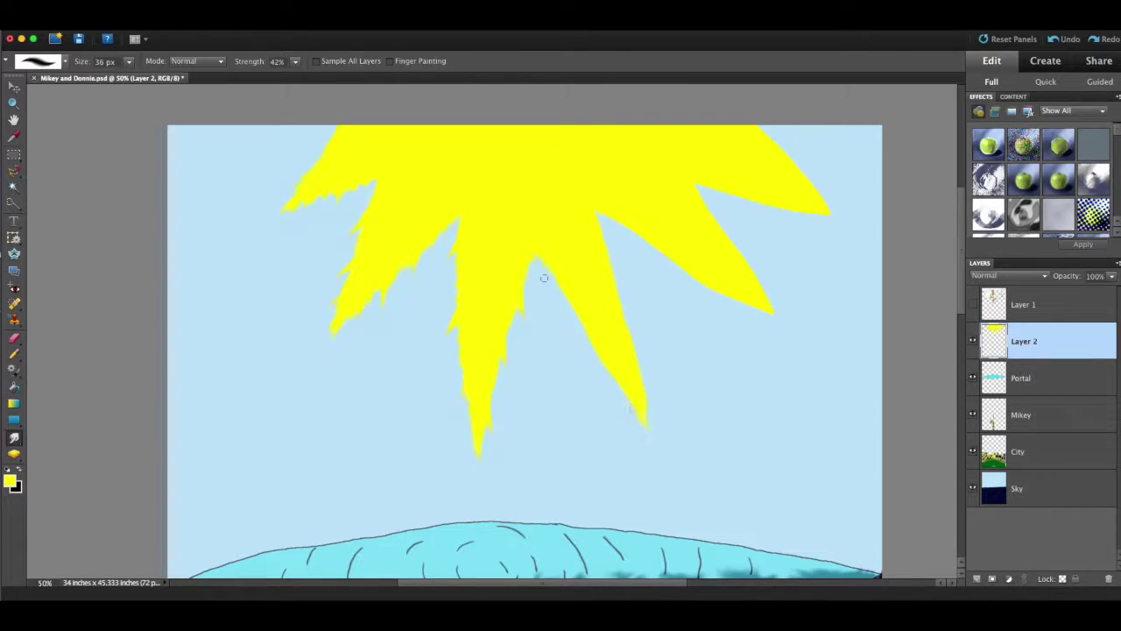
{"action": "mouse_move", "coordinate": [547, 262]}
{"action": "left_mouse_down"}
{"action": "mouse_move", "coordinate": [581, 354]}
{"action": "mouse_move", "coordinate": [649, 382]}
{"action": "left_mouse_up"}
{"action": "left_click_drag", "start_coordinate": [643, 385], "coordinate": [651, 410]}
{"action": "left_click_drag", "start_coordinate": [604, 280], "coordinate": [624, 309]}
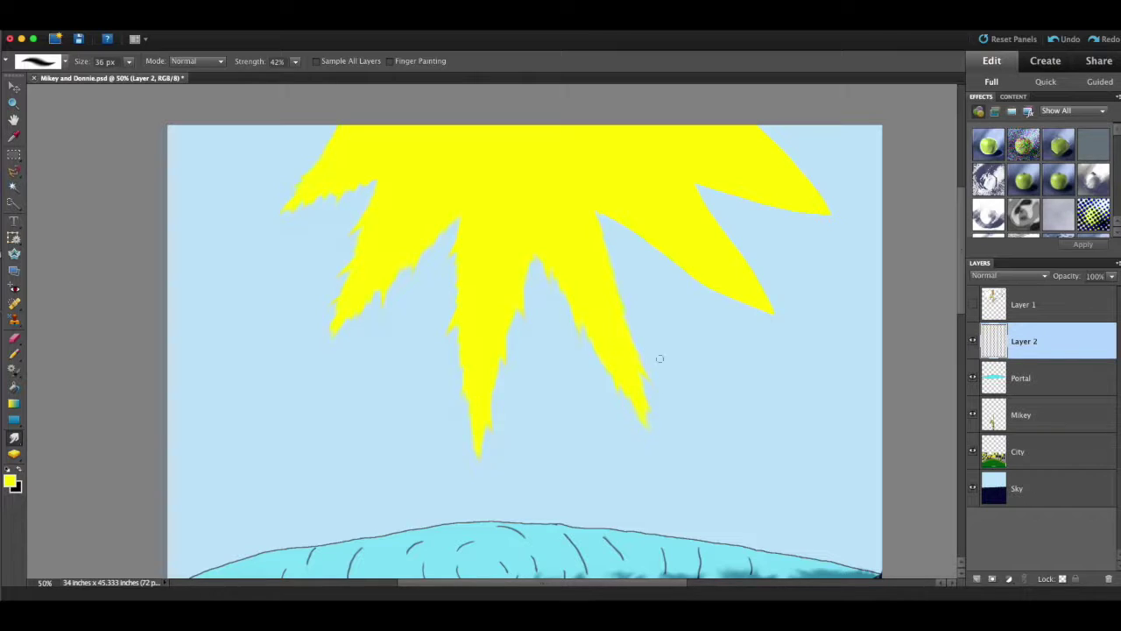
{"action": "mouse_move", "coordinate": [602, 215]}
{"action": "left_mouse_down"}
{"action": "mouse_move", "coordinate": [411, 291]}
{"action": "mouse_move", "coordinate": [468, 310]}
{"action": "left_mouse_up"}
{"action": "left_click_drag", "start_coordinate": [418, 276], "coordinate": [498, 348]}
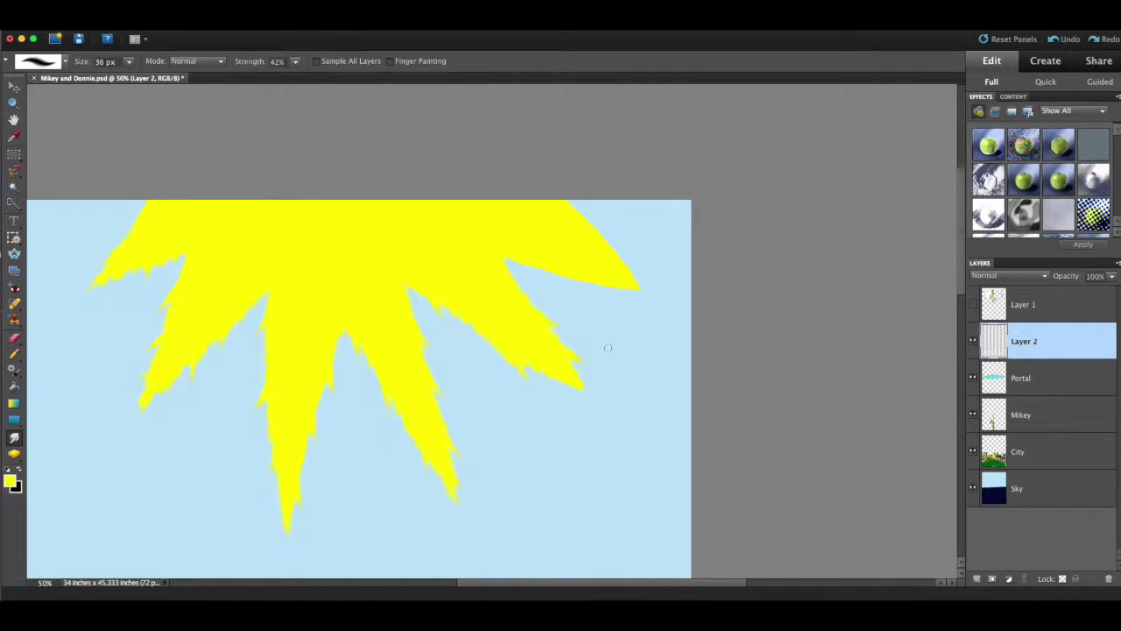
Smudge both edges of the sunburst's rightmost ray into jagged wisps
{"action": "scroll", "coordinate": [498, 283], "scroll_direction": "down", "scroll_amount": 3}
{"action": "scroll", "coordinate": [556, 314], "scroll_direction": "up", "scroll_amount": 4}
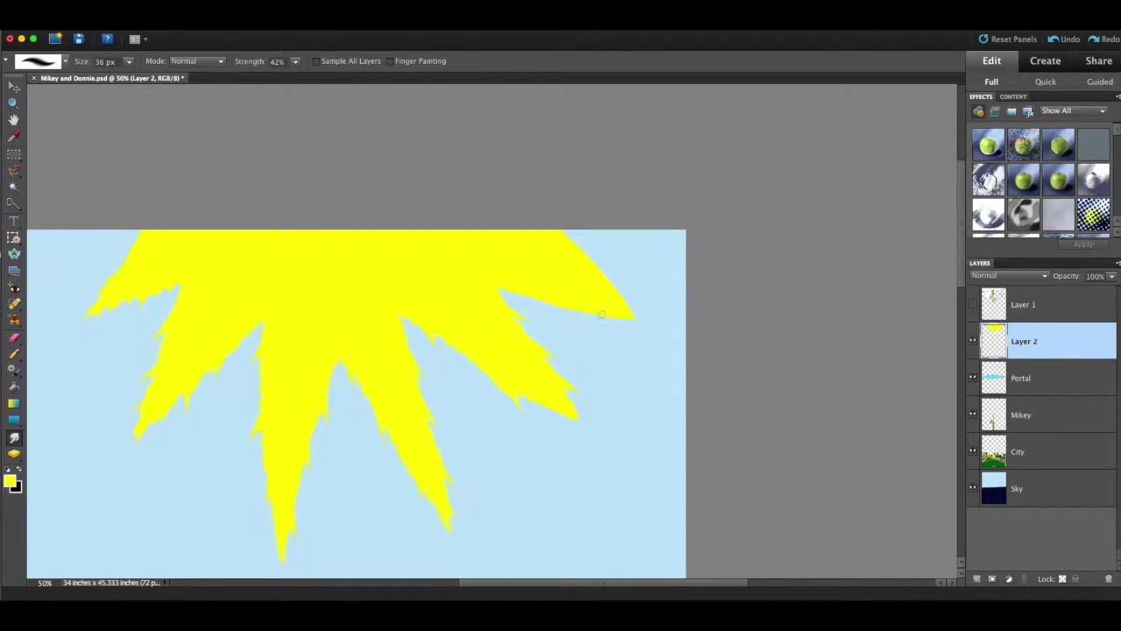
{"action": "mouse_move", "coordinate": [547, 297]}
{"action": "left_mouse_down"}
{"action": "mouse_move", "coordinate": [558, 314]}
{"action": "mouse_move", "coordinate": [611, 324]}
{"action": "left_mouse_up"}
{"action": "left_click_drag", "start_coordinate": [572, 245], "coordinate": [581, 258]}
{"action": "left_click_drag", "start_coordinate": [628, 302], "coordinate": [635, 298]}
{"action": "left_click_drag", "start_coordinate": [610, 279], "coordinate": [620, 275]}
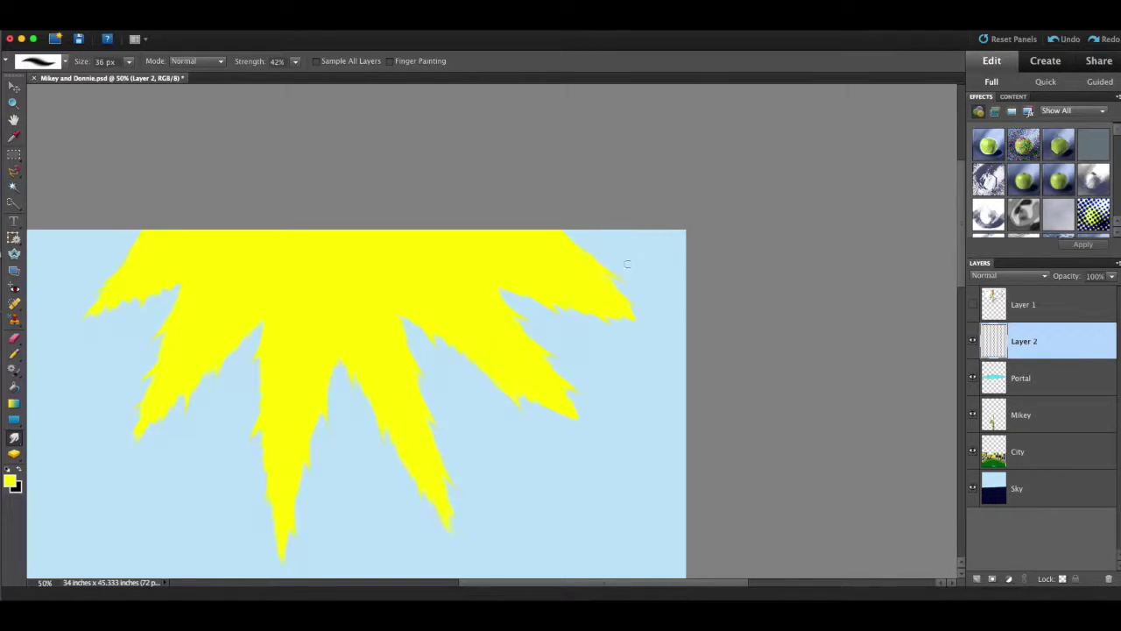
Show Layer 1 again and lower the opacity of the sunburst on Layer 2 to 23%
{"action": "scroll", "coordinate": [436, 270], "scroll_direction": "down", "scroll_amount": 5}
{"action": "key", "text": "super+minus"}
{"action": "left_click", "coordinate": [973, 304]}
{"action": "left_click", "coordinate": [1111, 276]}
{"action": "left_click_drag", "start_coordinate": [1110, 291], "coordinate": [1065, 299]}
Stretch the sunburst sideways to the full canvas width and downward until its bounding box reaches the portal, and apply the transformation
{"action": "left_click", "coordinate": [14, 87]}
{"action": "left_click_drag", "start_coordinate": [246, 270], "coordinate": [188, 270]}
{"action": "left_click_drag", "start_coordinate": [654, 270], "coordinate": [664, 270]}
{"action": "left_click_drag", "start_coordinate": [426, 384], "coordinate": [425, 469]}
{"action": "left_click", "coordinate": [637, 481]}
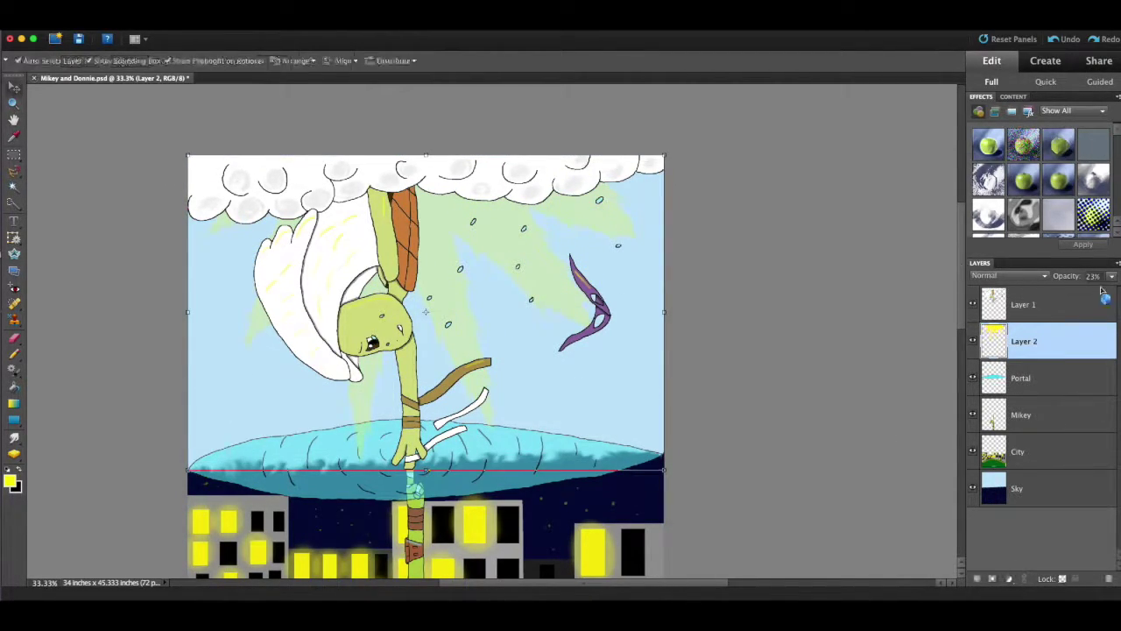
{"action": "left_click", "coordinate": [731, 306]}
{"action": "key", "text": "super+minus"}
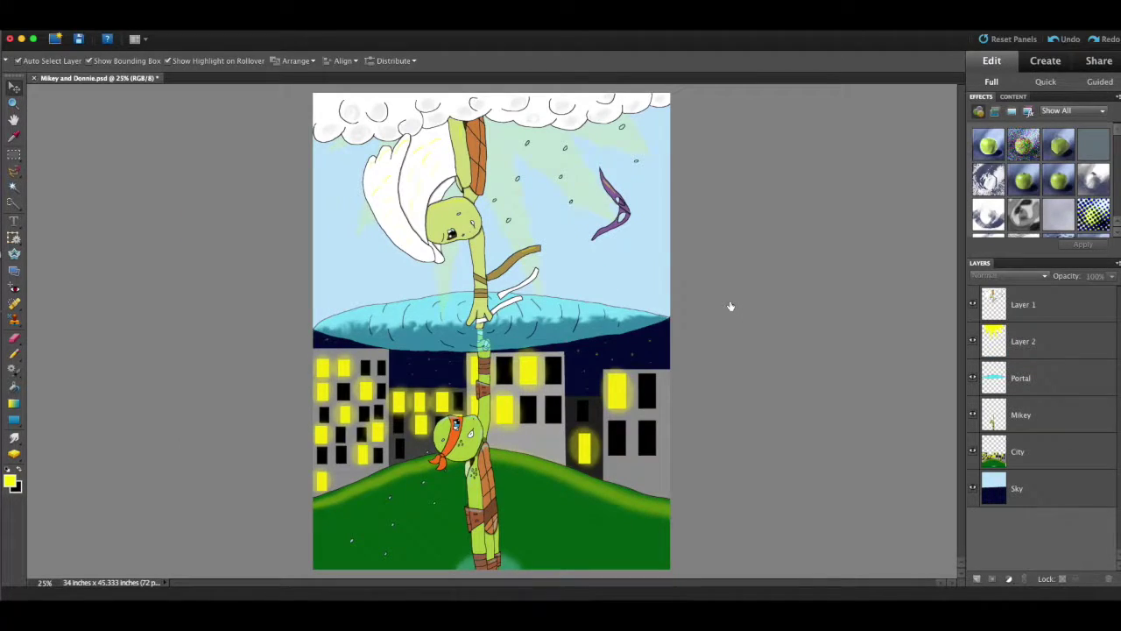
Set up the Type tool with the Mistral font in yellow and create a wide text box over the green hill
{"action": "left_click", "coordinate": [15, 224]}
{"action": "left_click", "coordinate": [69, 62]}
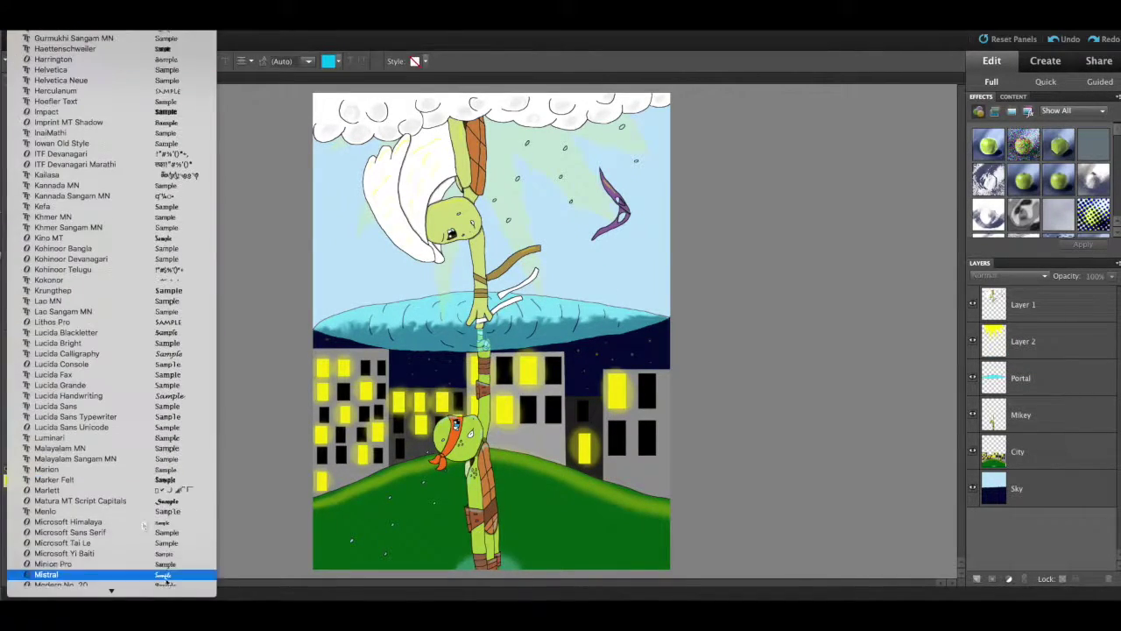
{"action": "left_click", "coordinate": [53, 574]}
{"action": "left_click", "coordinate": [328, 60]}
{"action": "left_click", "coordinate": [379, 101]}
{"action": "left_click_drag", "start_coordinate": [345, 489], "coordinate": [591, 562]}
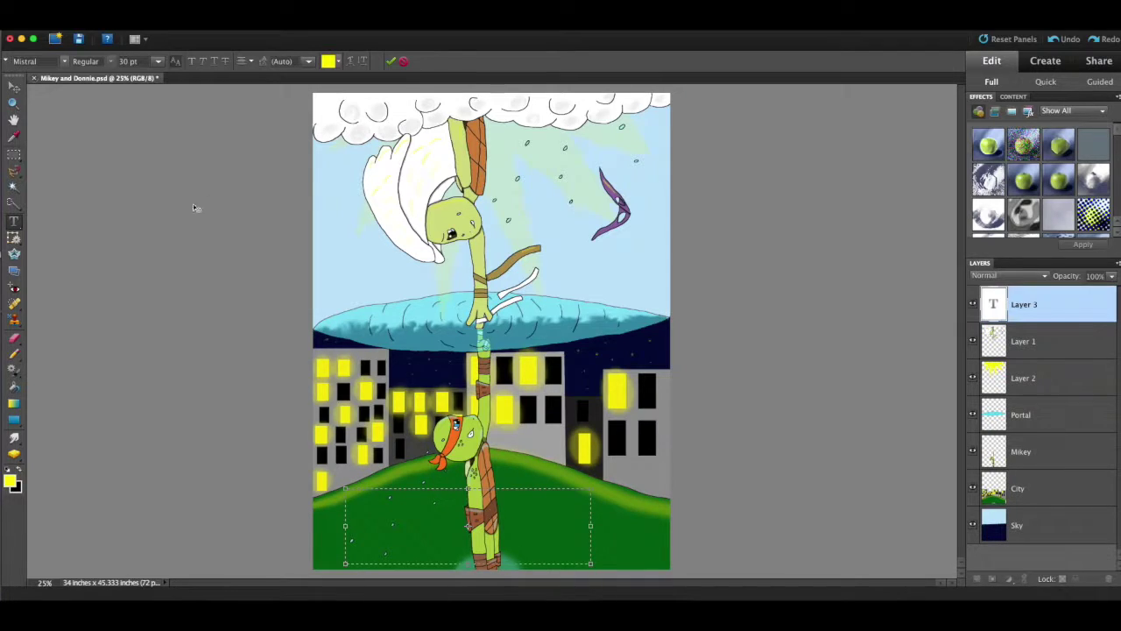
Change the font size, enter the signature "Baconlicious" and move it to the drawing's lower-right corner
{"action": "left_click", "coordinate": [157, 63]}
{"action": "left_click", "coordinate": [158, 220]}
{"action": "type", "text": "Baconlicious"}
{"action": "left_click", "coordinate": [14, 87]}
{"action": "left_click_drag", "start_coordinate": [468, 493], "coordinate": [638, 560]}
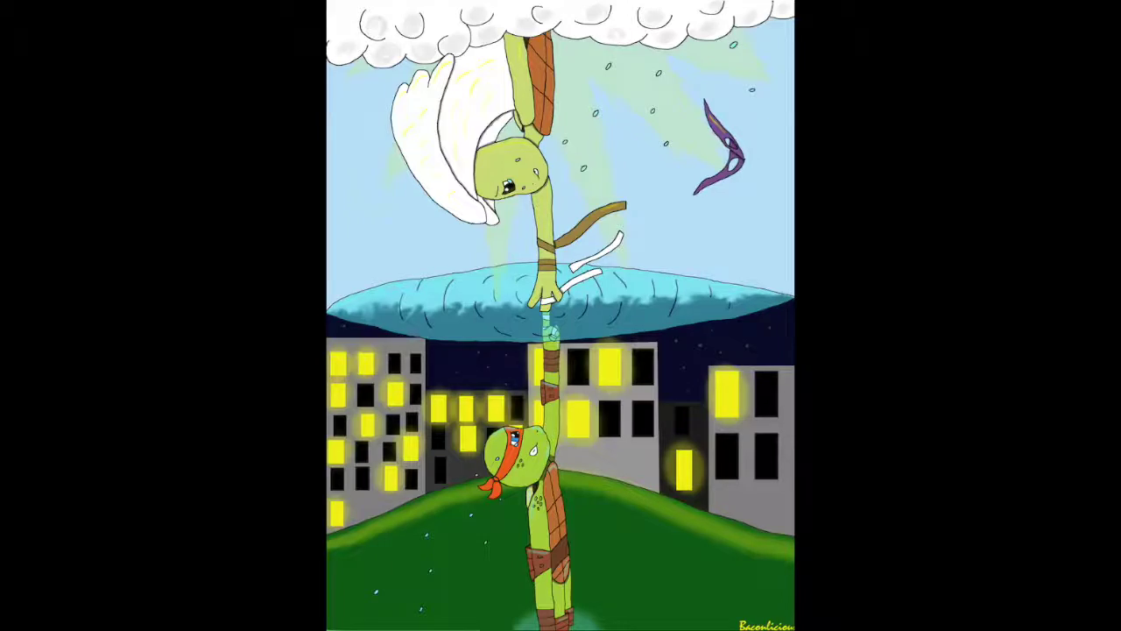